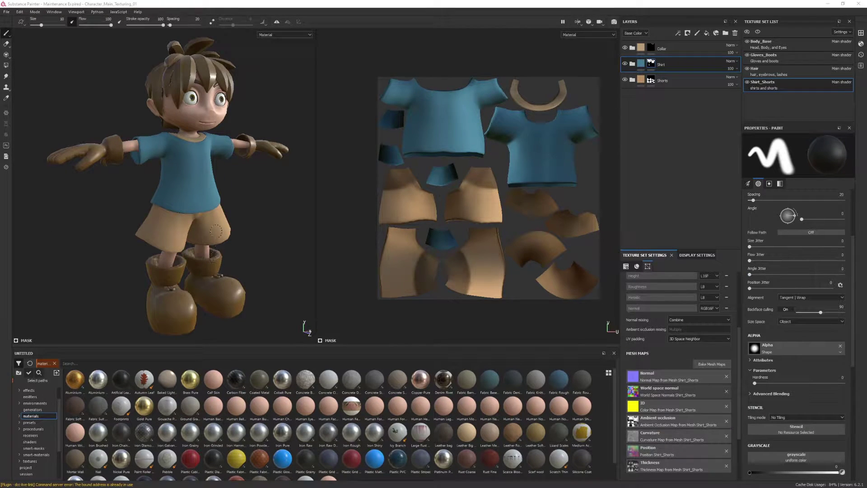
- Delete the Fabric Rough layer inside the Shirt folder
alt+right_drag(236, 170, 242, 231)
alt+right_drag(244, 193, 265, 219)
alt+middle_drag(265, 205, 267, 184)
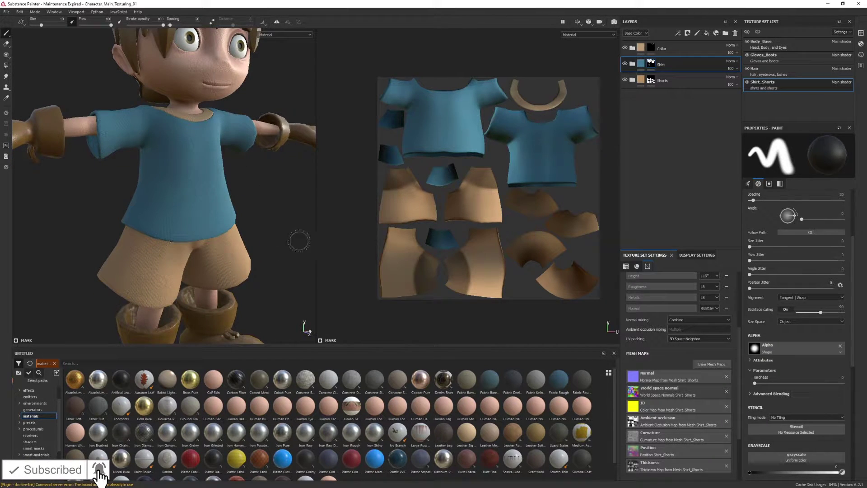
click(632, 64)
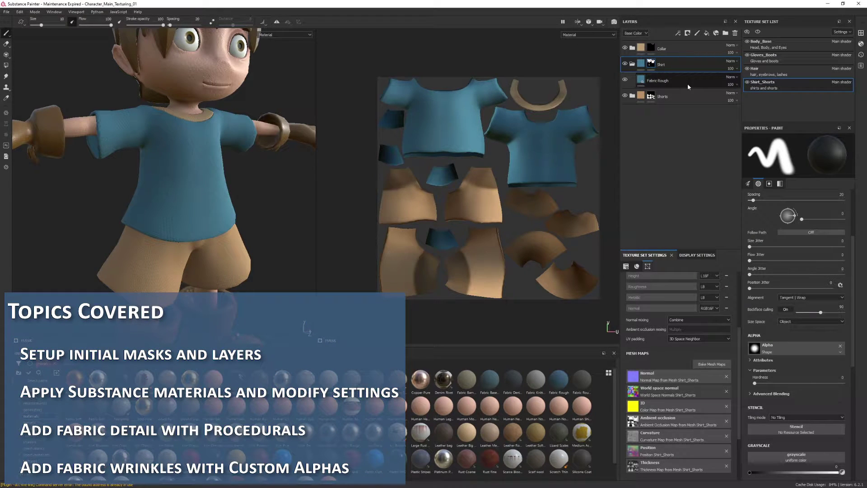
click(688, 86)
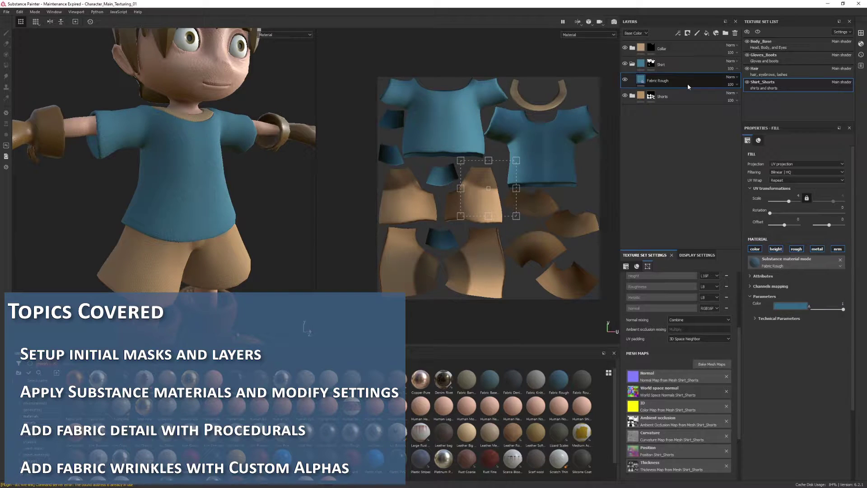
key(Delete)
- Remove the Shirt folder's existing mask and give the folder a new black mask
right_click(651, 64)
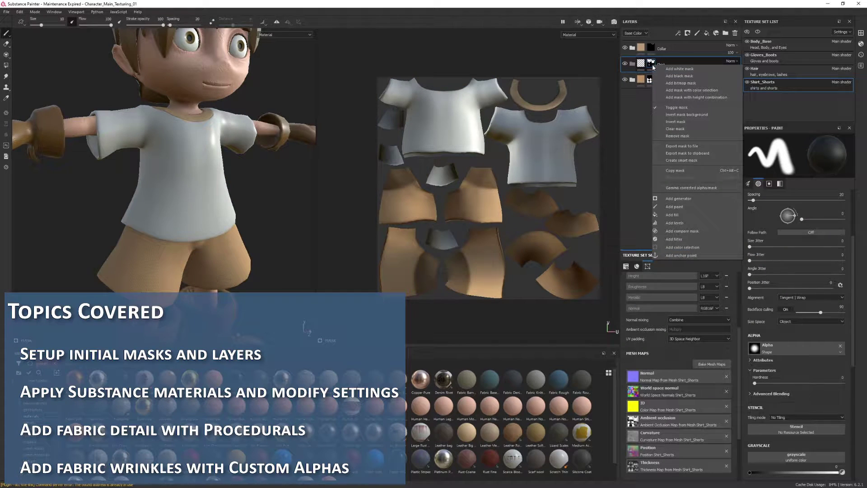
click(671, 135)
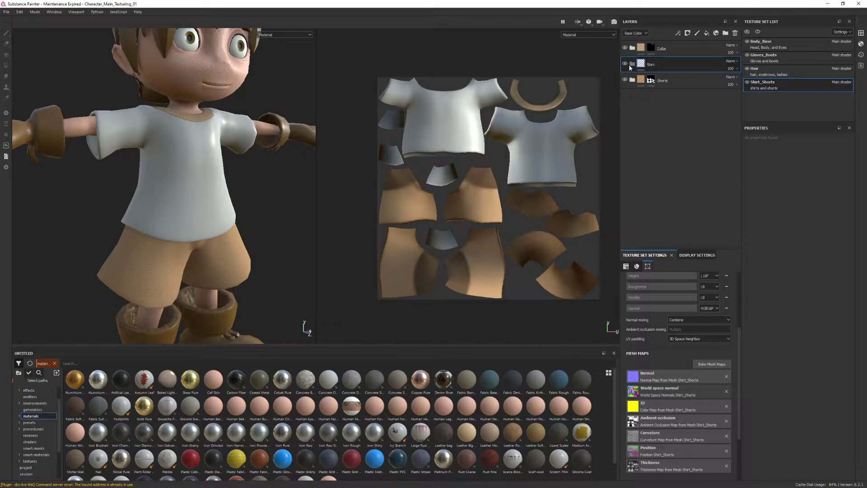
right_click(667, 66)
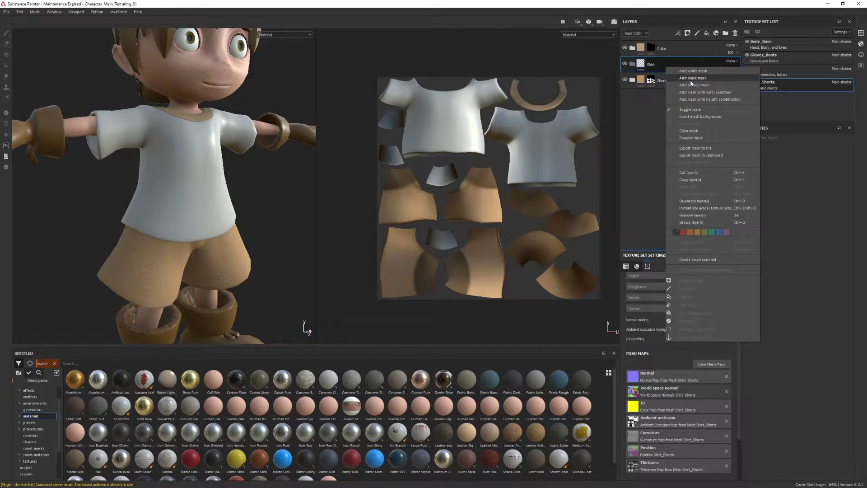
click(690, 79)
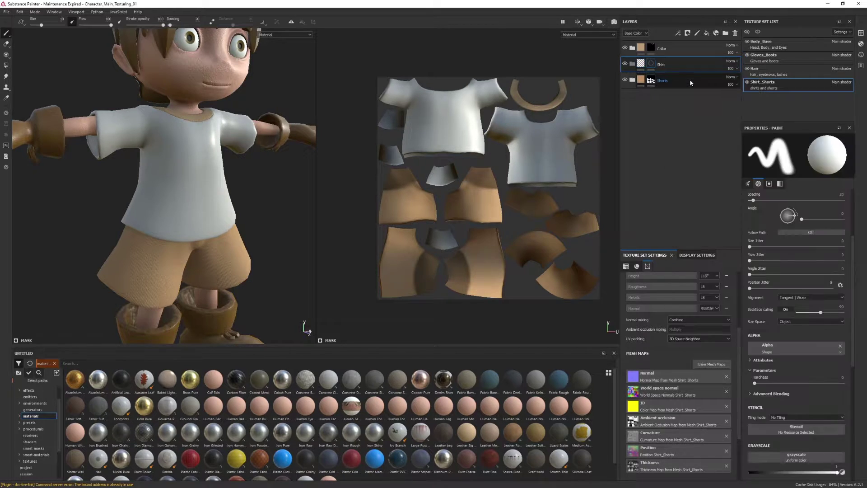
- Target the Shirt folder's black mask with the Polygon Fill tool in mesh fill mode
click(651, 66)
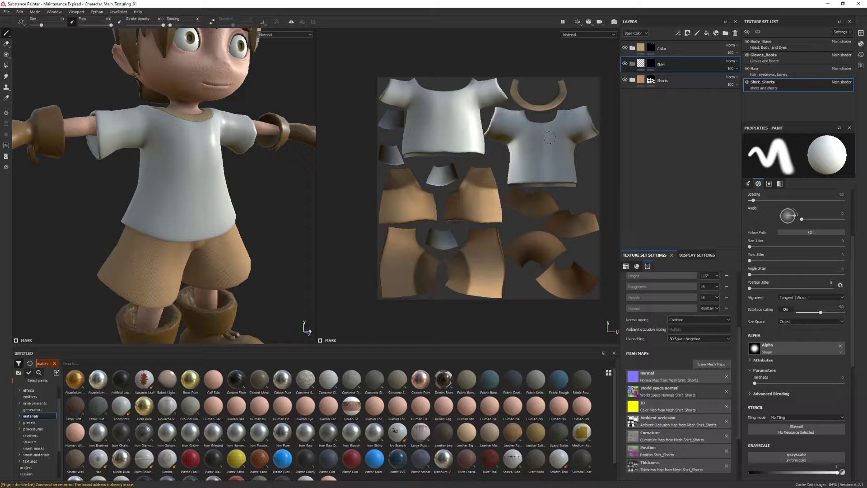
click(6, 66)
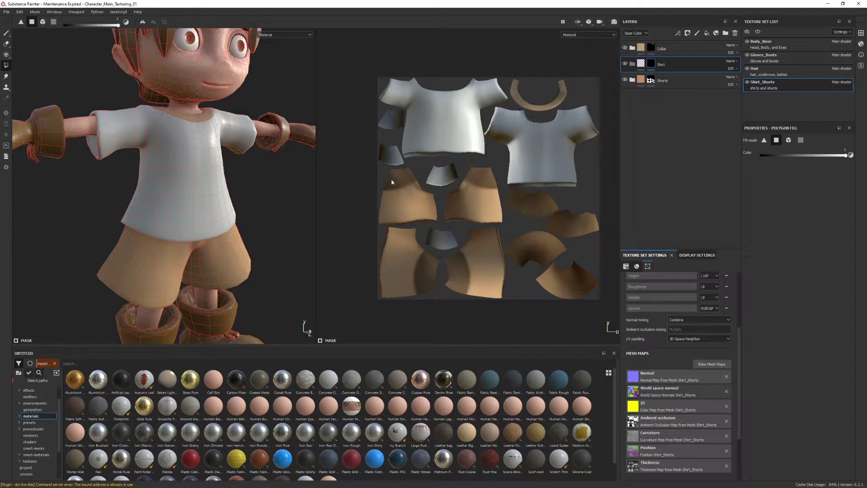
click(789, 142)
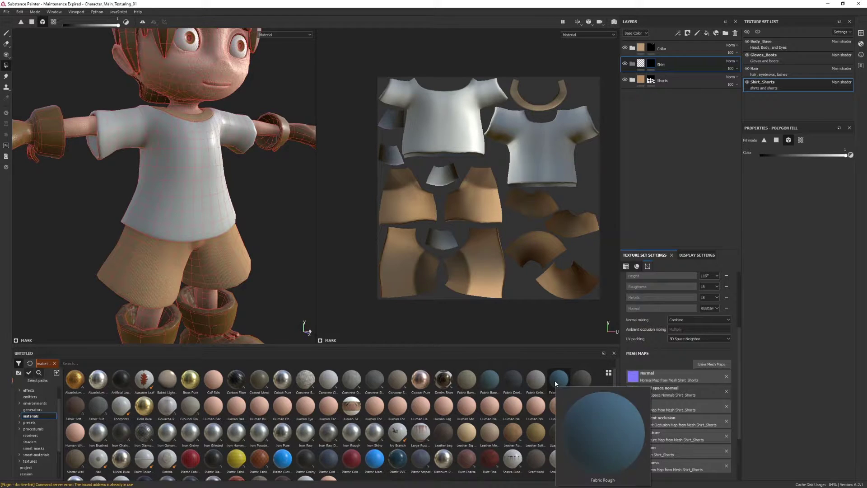
- Add the Fabric Rough material as a fill layer inside the Shirt folder
scroll(38, 424, down, 3)
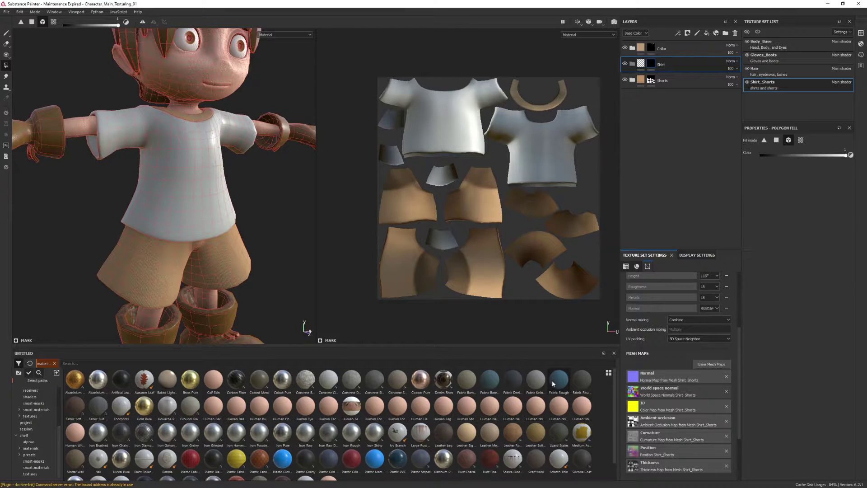
drag(554, 379, 685, 61)
alt+drag(221, 201, 234, 162)
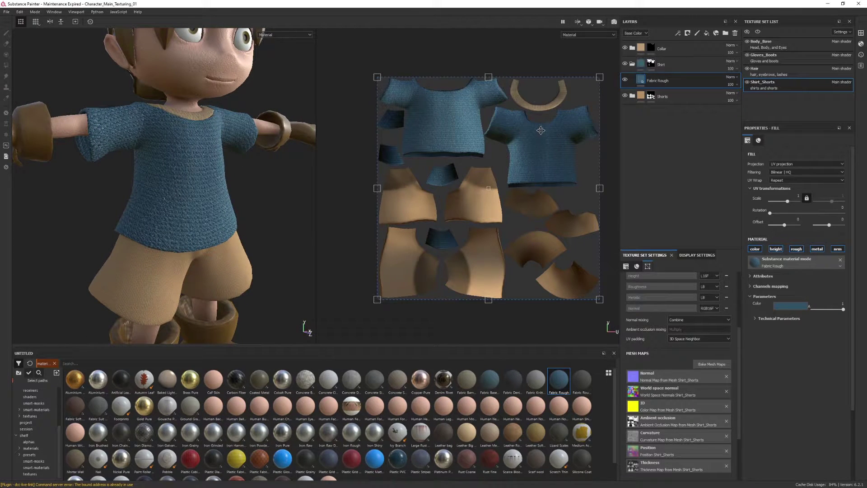
- Hide and show the Collar and Shorts folders in turn to check which parts they cover
click(625, 49)
click(624, 48)
click(625, 96)
click(625, 97)
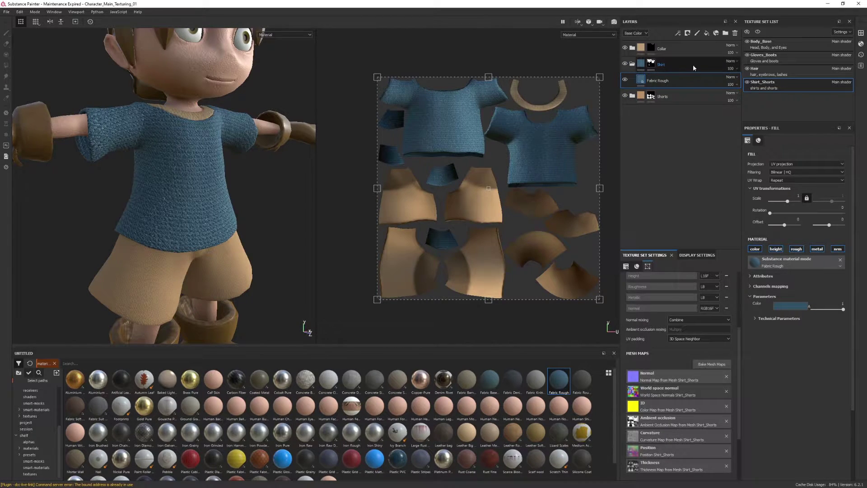
- Switch the Shirt mask from Polygon Fill back to the Paint tool and select the Fabric Rough layer
click(652, 65)
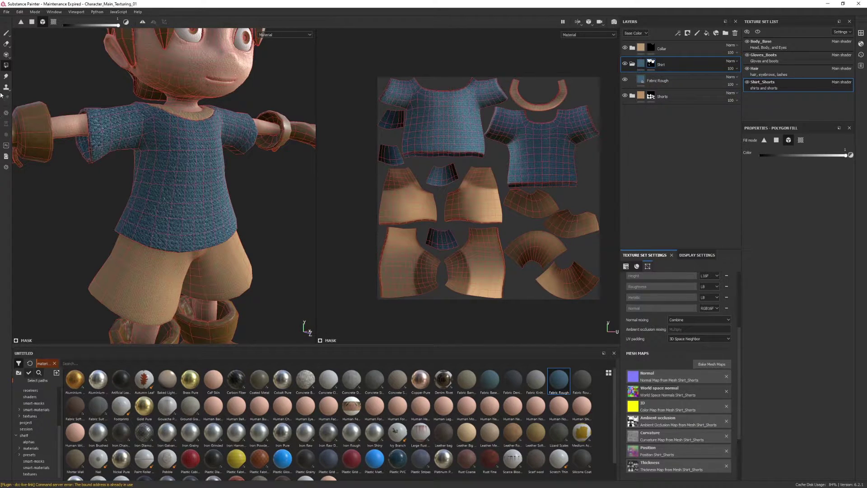
click(6, 33)
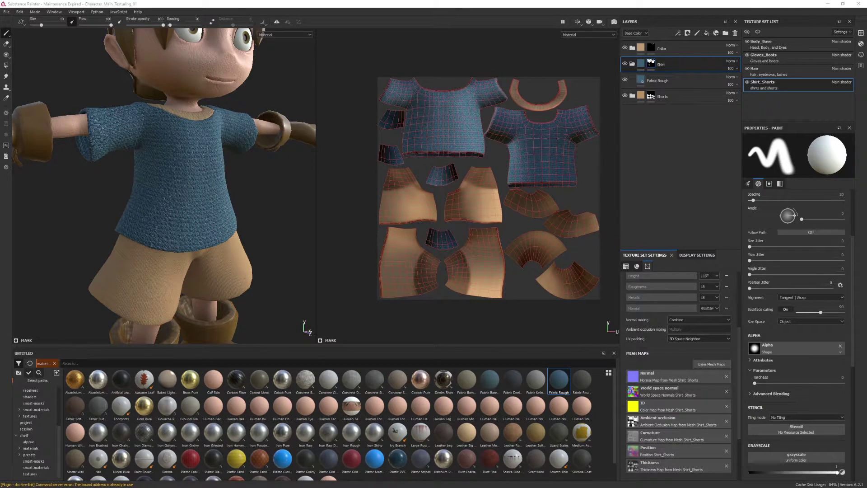
click(680, 84)
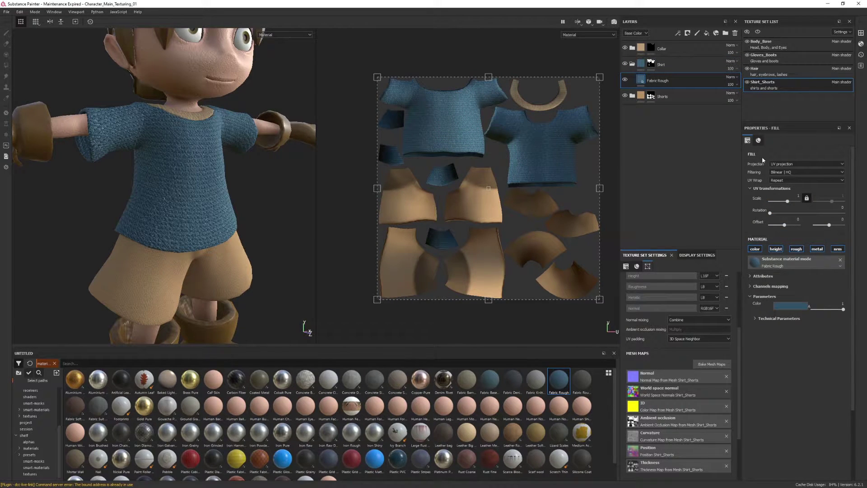
- Set the Fabric Rough layer's UV scale to 10
double_click(653, 81)
scroll(255, 199, up, 5)
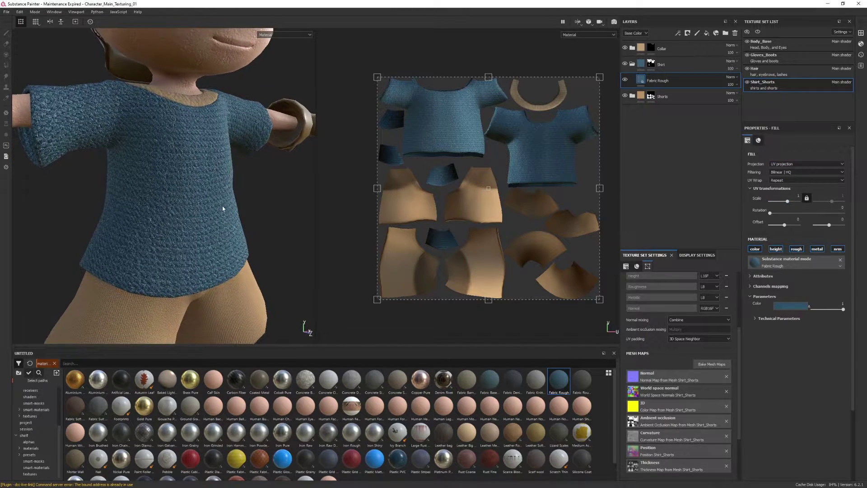
alt+middle_drag(223, 209, 236, 200)
alt+right_drag(236, 200, 236, 190)
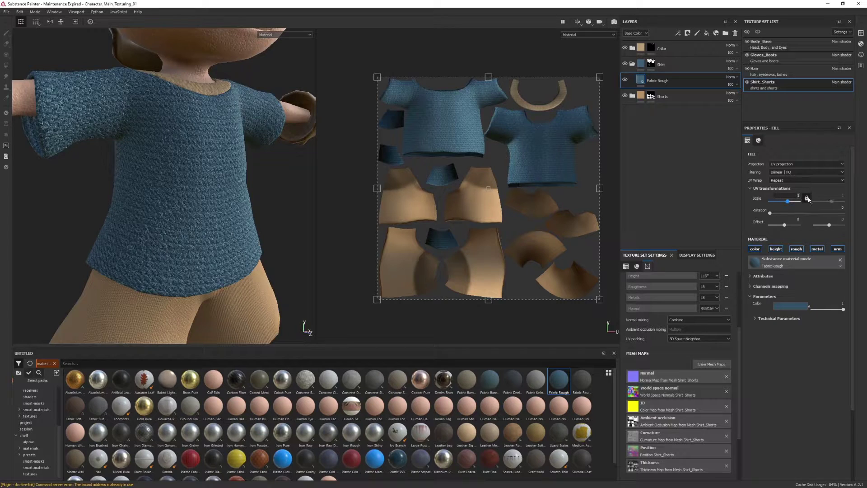
text(10)
key(Return)
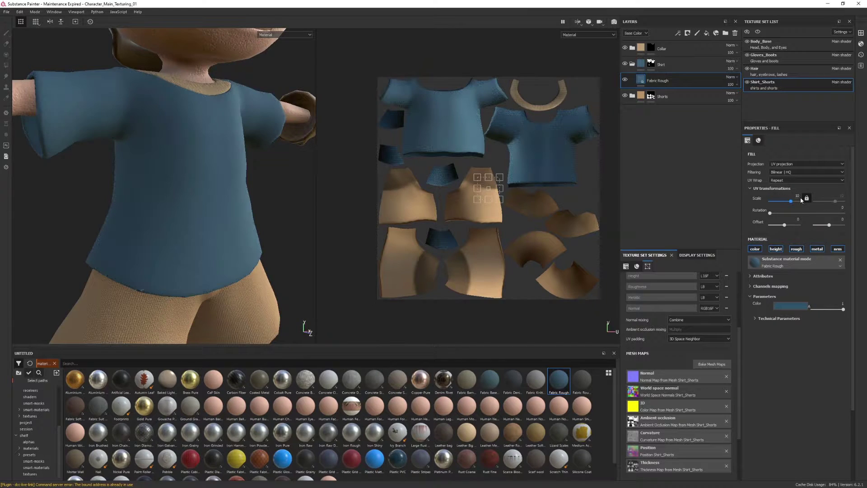
- Examine the density of the fabric weave on the shirt's sleeve, torso and hem from several angles
alt+drag(159, 184, 195, 180)
alt+middle_drag(195, 180, 230, 208)
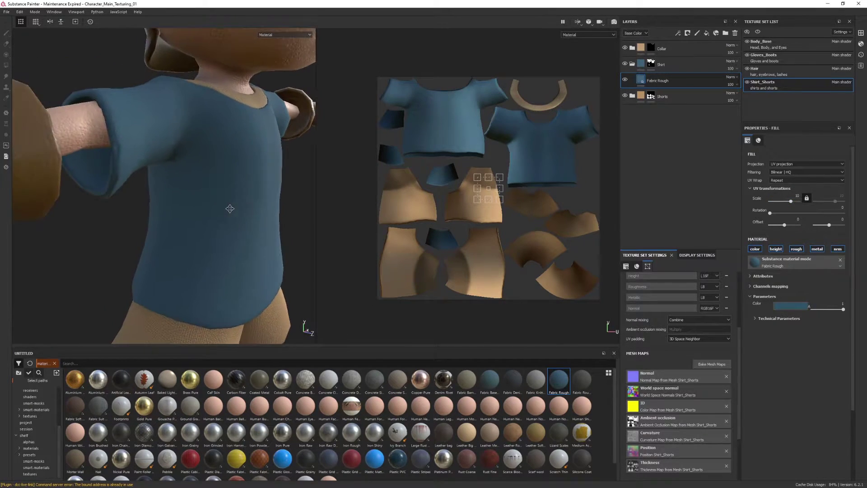
alt+right_drag(230, 208, 208, 228)
alt+drag(208, 228, 183, 188)
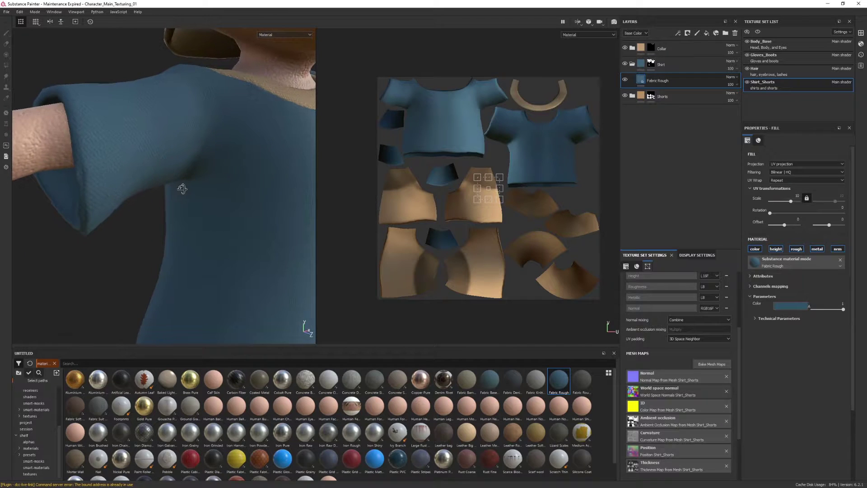
alt+middle_drag(212, 196, 185, 175)
alt+drag(265, 176, 237, 178)
alt+right_drag(237, 179, 228, 221)
alt+middle_drag(226, 217, 220, 141)
mouse_move(251, 187)
alt+mouse_down()
mouse_move(228, 190)
mouse_move(247, 203)
alt+mouse_up()
alt+right_drag(247, 203, 184, 197)
alt+middle_drag(184, 197, 203, 199)
alt+drag(212, 194, 237, 183)
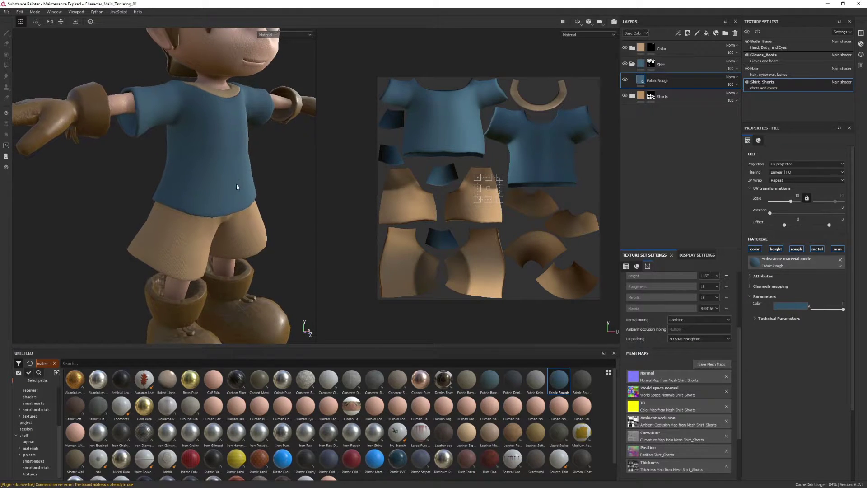
- Set the Fabric Rough layer's UV scale to 4
key(Return)
alt+drag(212, 190, 156, 188)
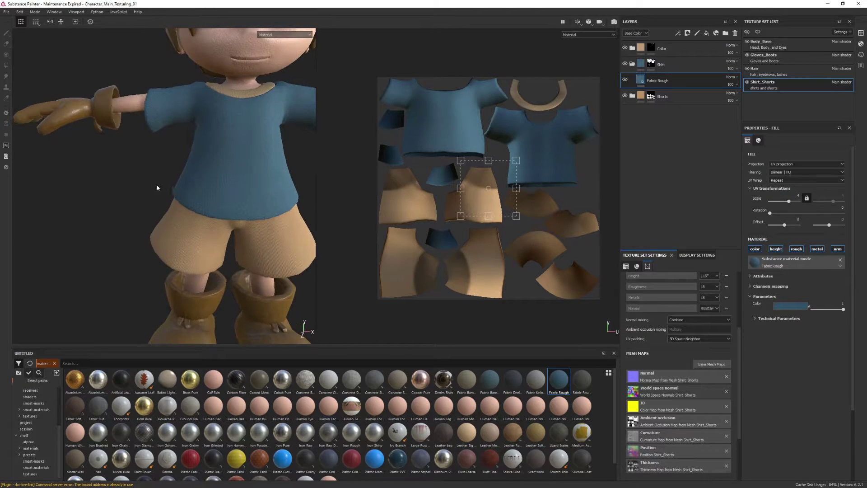
- Inspect the rescaled fabric pattern on the shirt up close and from a distance
alt+middle_drag(266, 181, 232, 194)
alt+drag(231, 193, 253, 163)
alt+right_drag(254, 163, 215, 193)
alt+drag(215, 192, 242, 211)
alt+right_drag(242, 211, 201, 171)
alt+middle_drag(249, 214, 245, 188)
alt+drag(246, 188, 233, 186)
alt+right_drag(222, 168, 203, 155)
alt+middle_drag(222, 175, 211, 198)
alt+right_drag(211, 198, 232, 191)
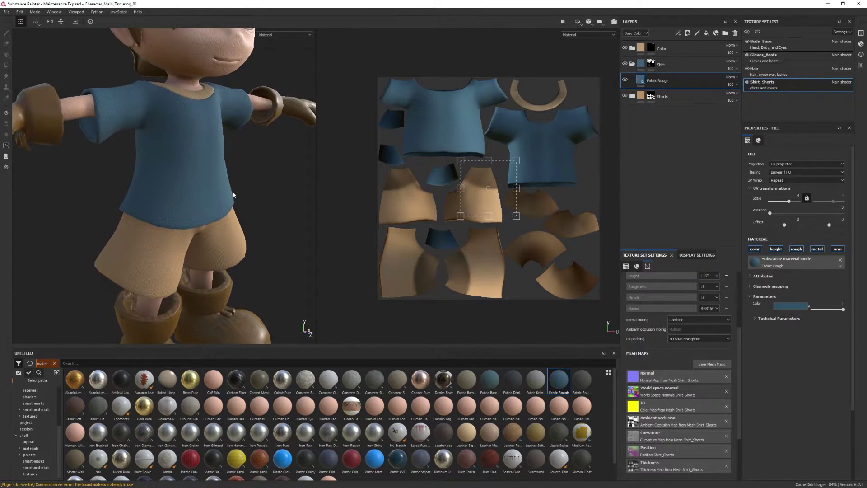
alt+drag(247, 191, 208, 188)
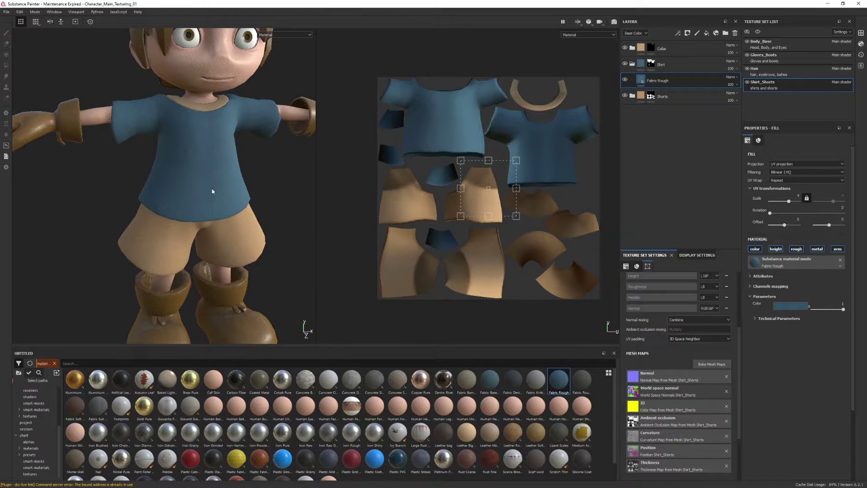
- Change the Fabric Rough material's color to a brighter, more saturated blue and check it on the shirt
click(789, 306)
drag(802, 351, 808, 348)
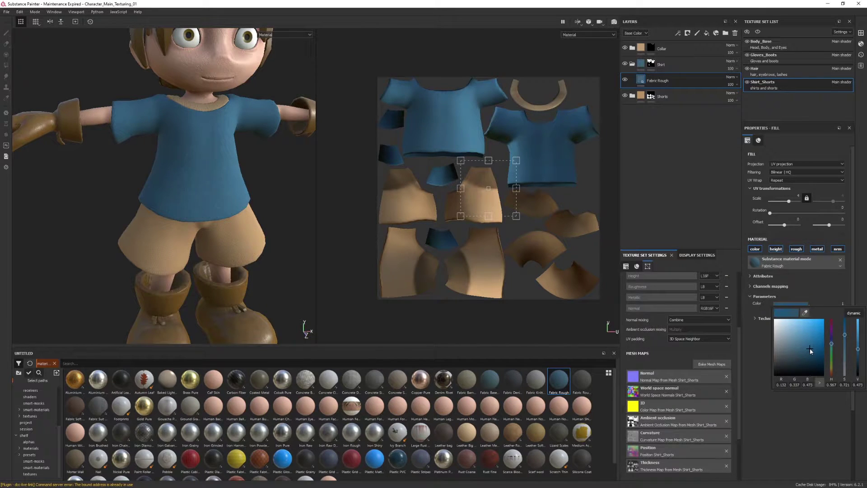
click(858, 345)
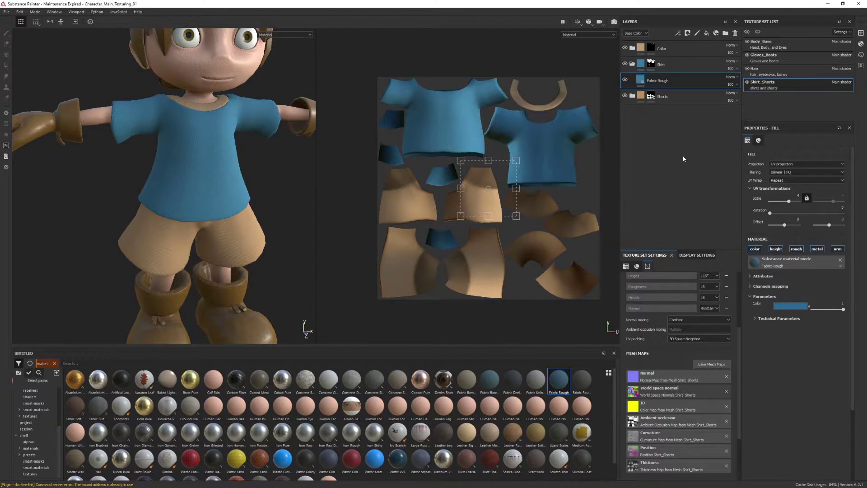
alt+drag(130, 195, 265, 195)
alt+middle_drag(228, 204, 244, 195)
alt+drag(243, 196, 211, 151)
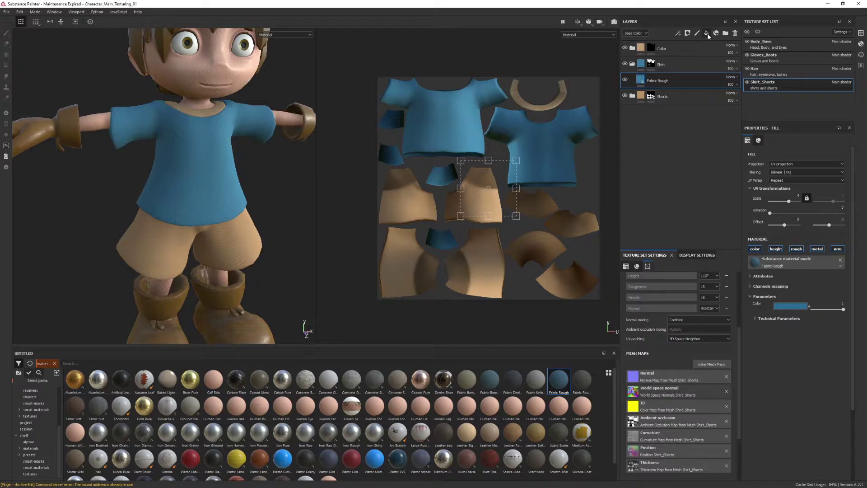
- Add a fill layer above Fabric Rough in the Shirt folder and keep only its height channel active
click(707, 34)
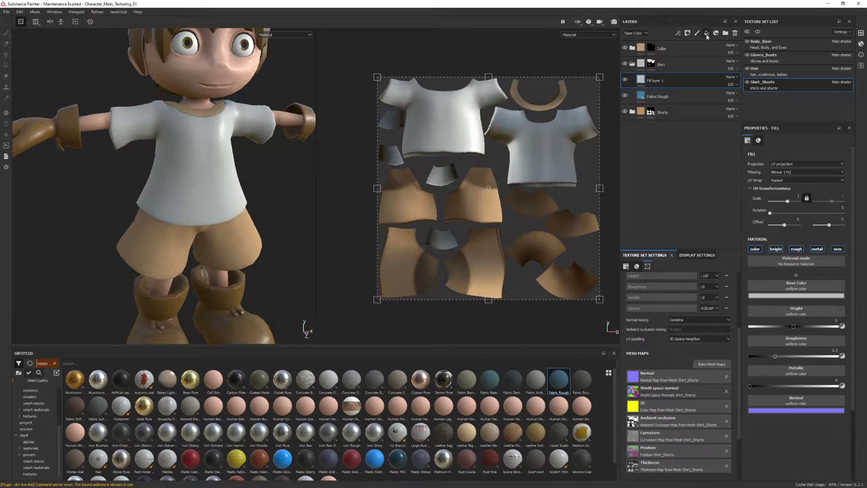
alt+drag(195, 163, 235, 180)
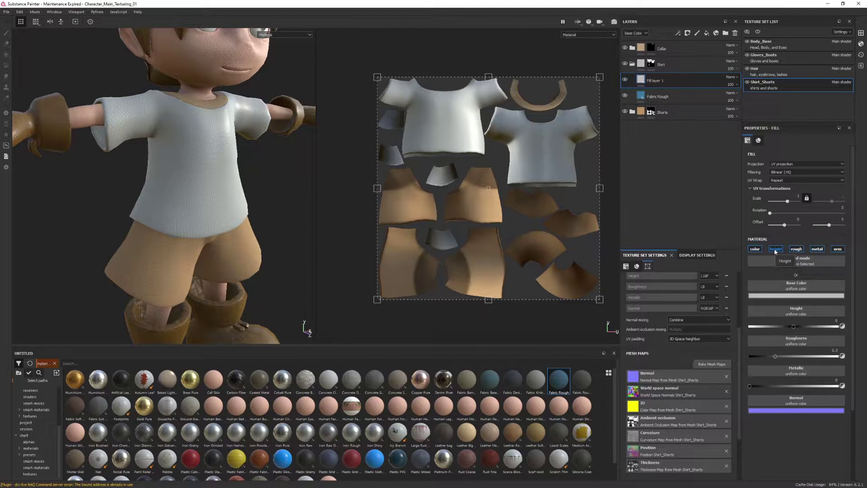
alt+drag(233, 153, 232, 155)
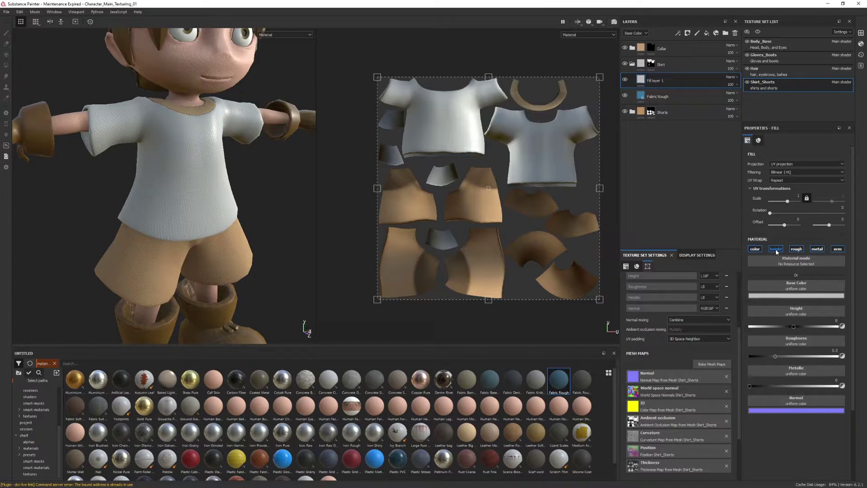
click(776, 249)
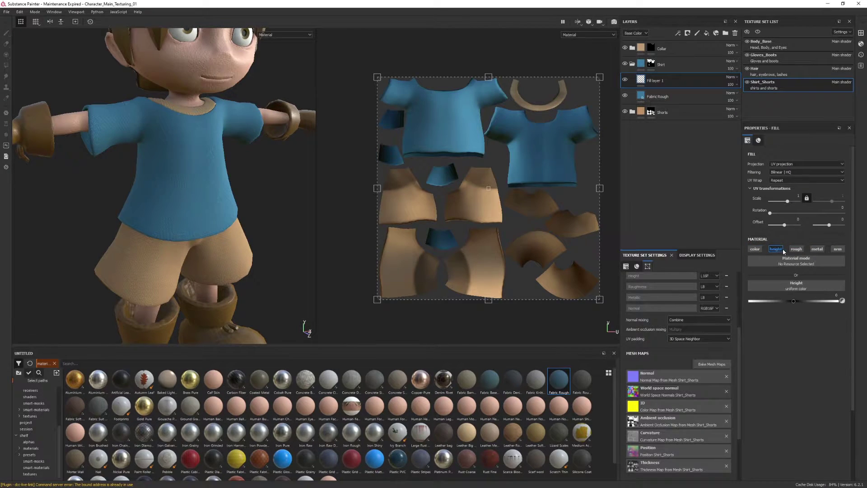
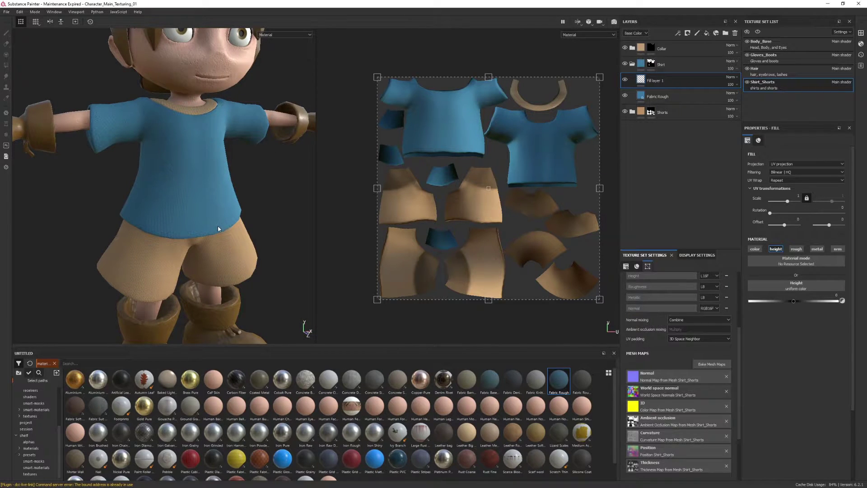
- Review the shirt's surface and the channel list in the Shirt_Shorts texture set settings
alt+drag(218, 228, 251, 218)
alt+drag(192, 206, 211, 198)
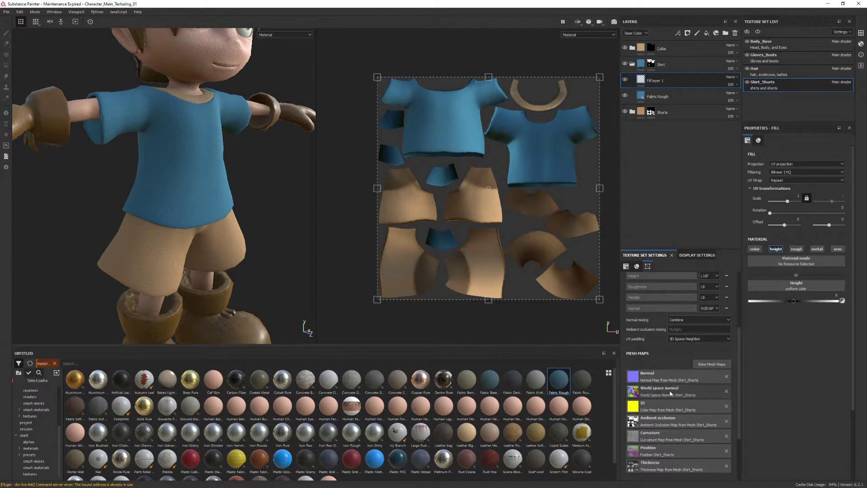
scroll(675, 418, down, 3)
scroll(679, 431, up, 5)
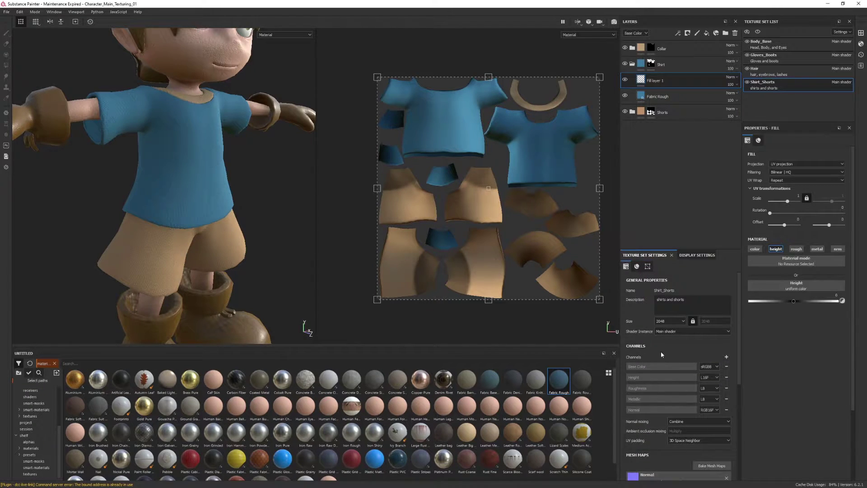
- Rename the new fill layer as Wrinkles and give it a black mask
double_click(657, 81)
text(Wrinkles)
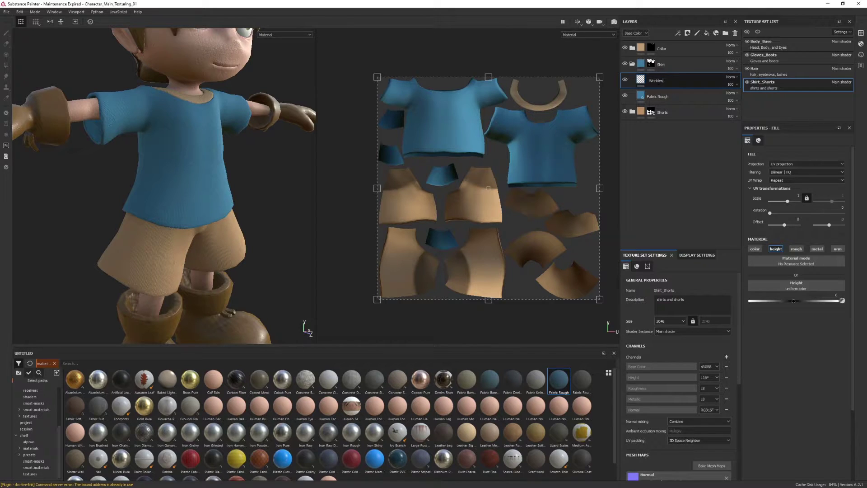
key(Return)
right_click(679, 81)
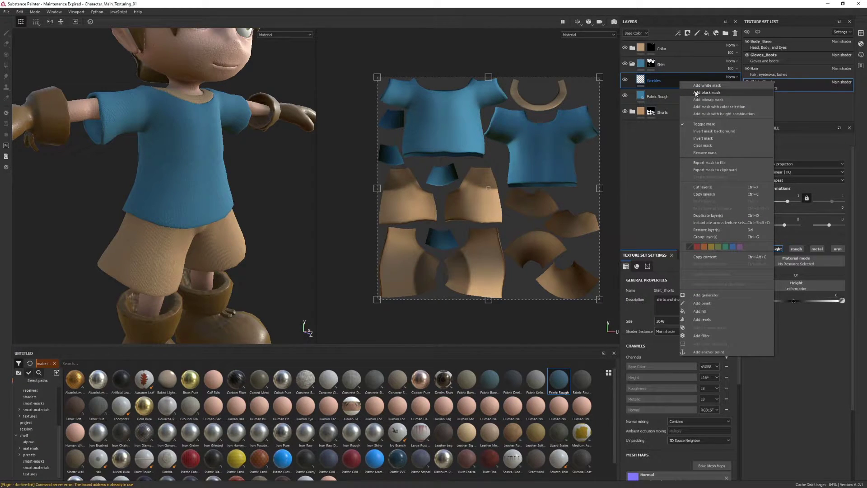
click(696, 92)
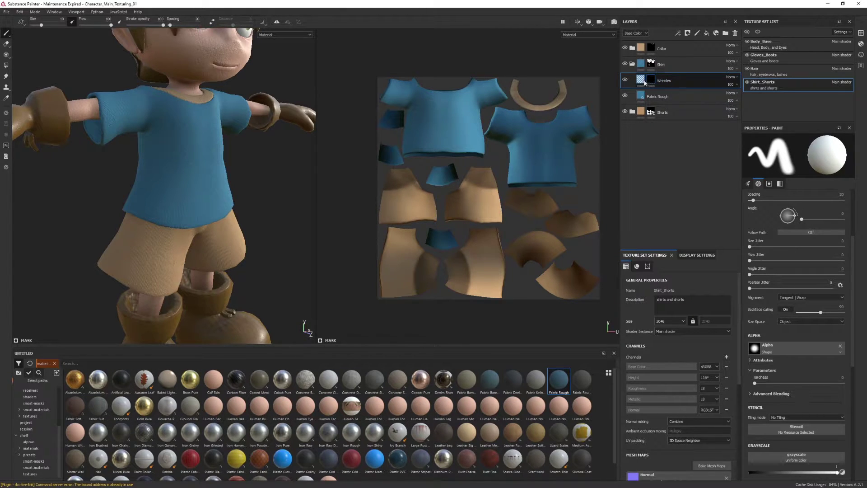
- Set the Wrinkles layer's uniform height to about -0.165
click(657, 96)
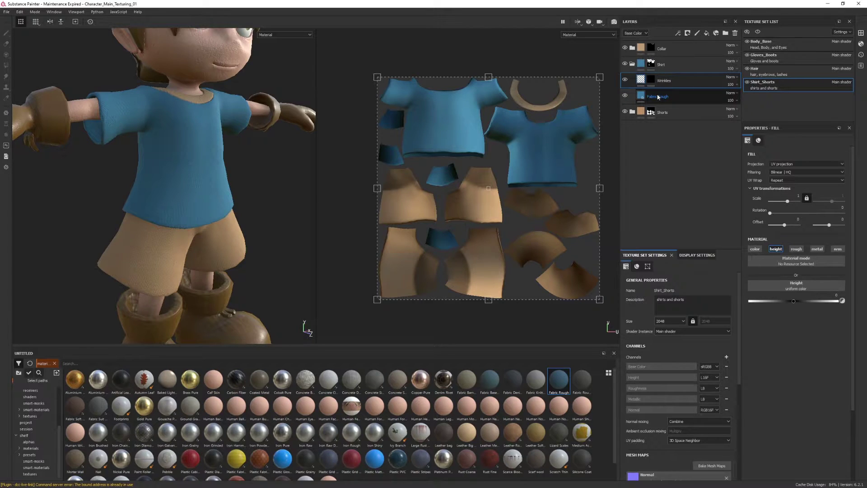
click(641, 80)
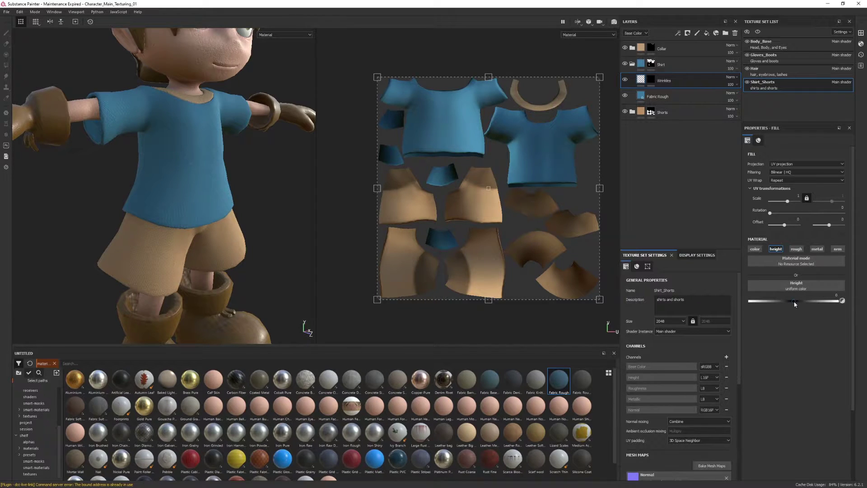
drag(794, 304, 788, 306)
alt+drag(215, 195, 233, 178)
alt+right_drag(232, 178, 248, 188)
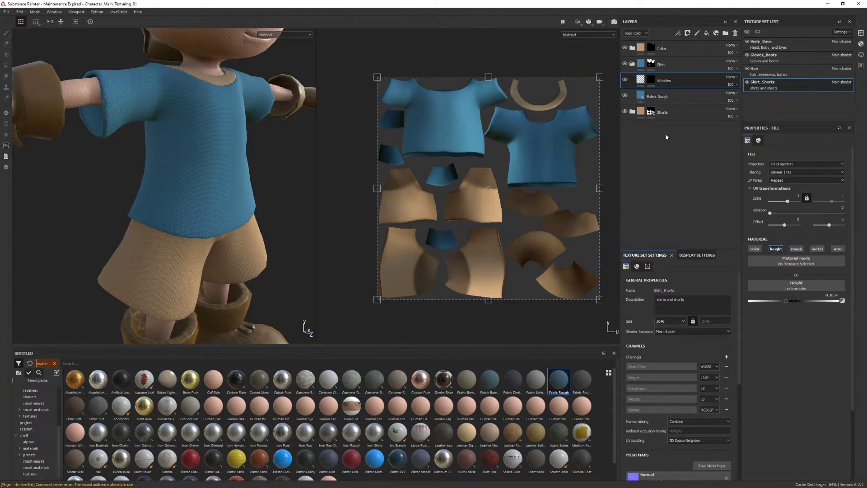
- Add a fill effect to the Wrinkles layer's mask
click(652, 81)
key(1)
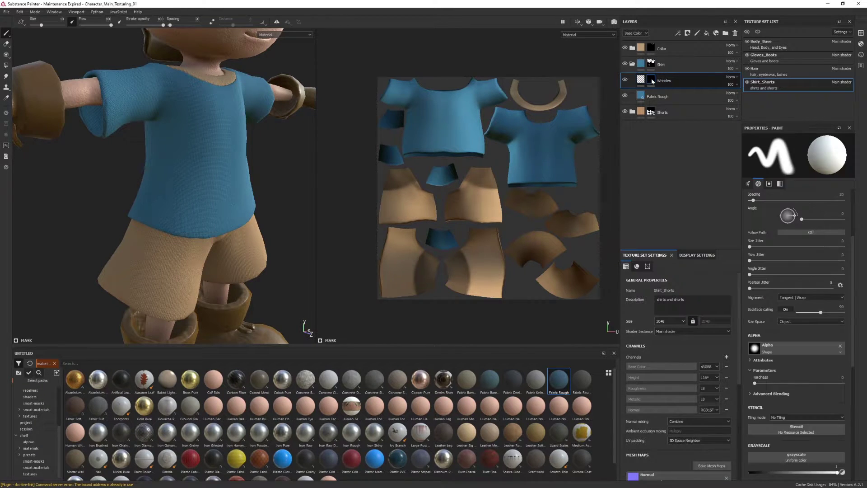
mouse_move(651, 81)
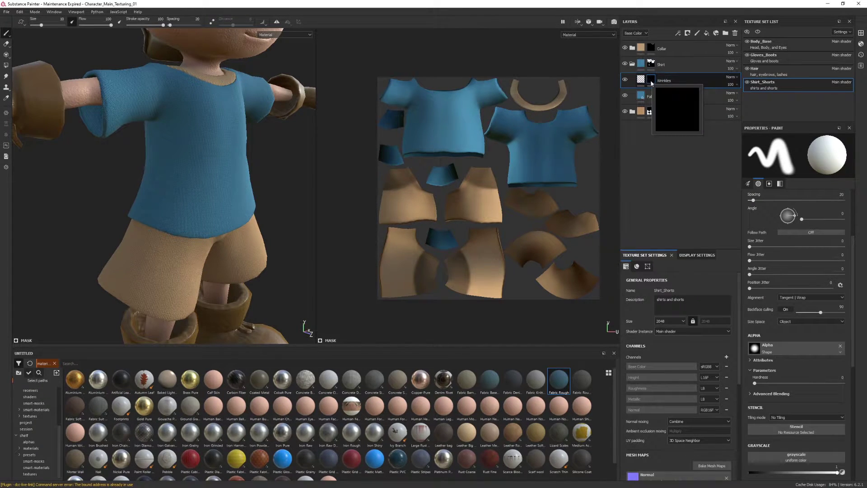
right_click(651, 80)
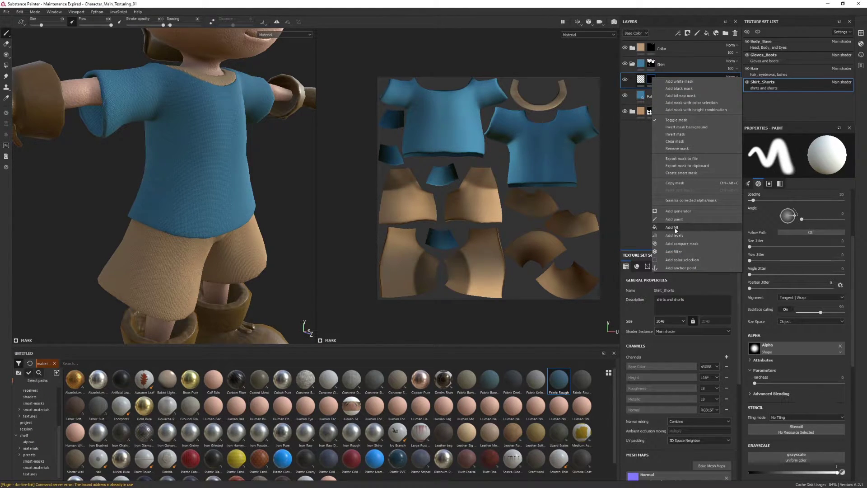
click(676, 228)
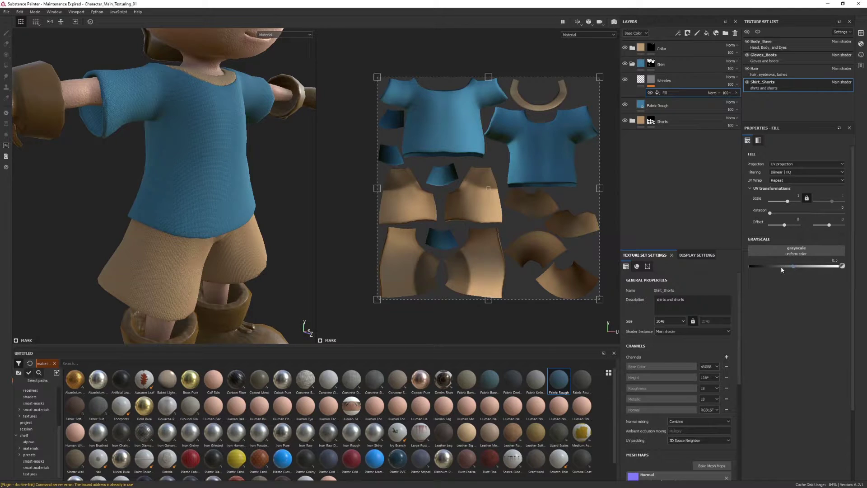
- Find the Brick generator among the procedurals and assign it as the mask fill's grayscale source
scroll(34, 435, up, 2)
scroll(35, 432, up, 1)
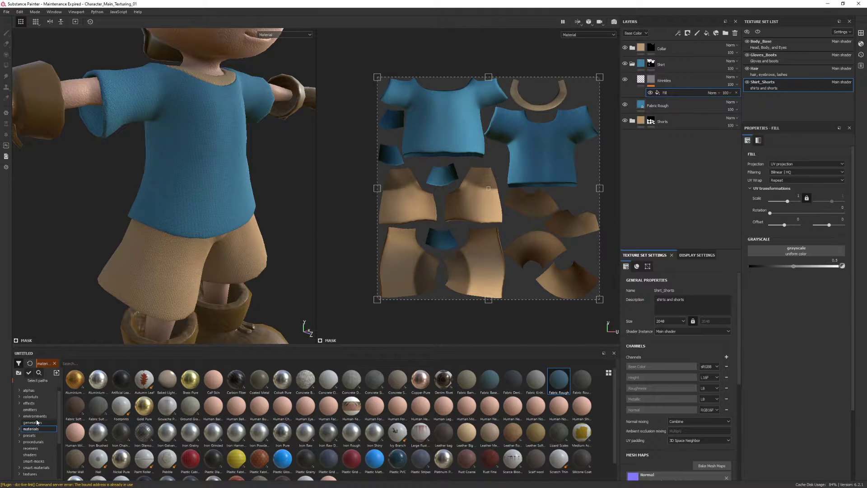
click(33, 441)
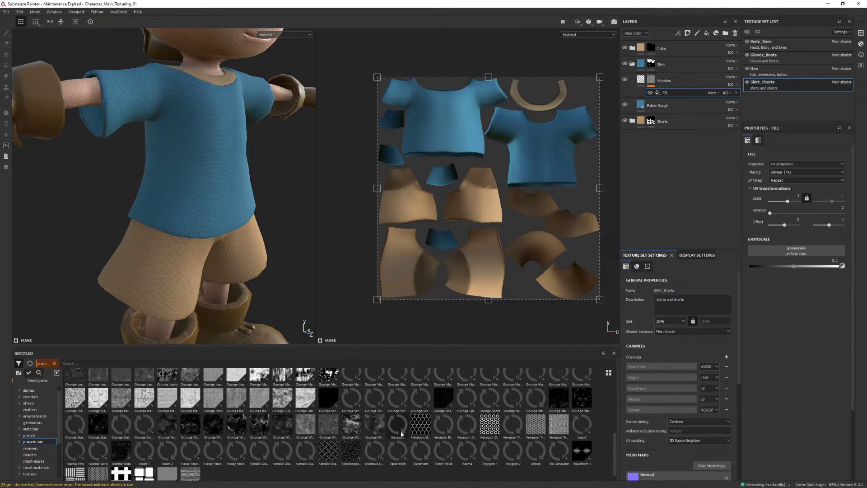
scroll(410, 451, up, 5)
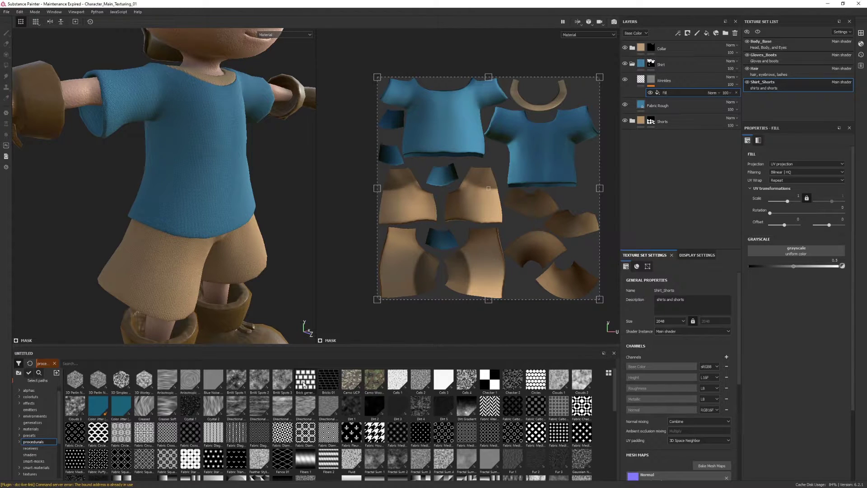
mouse_move(304, 384)
mouse_move(304, 385)
mouse_down()
mouse_move(764, 291)
mouse_move(796, 252)
mouse_up()
- Set the Brick generator fill's UV scale to 10 and check the pattern on the shirt
alt+drag(158, 203, 209, 170)
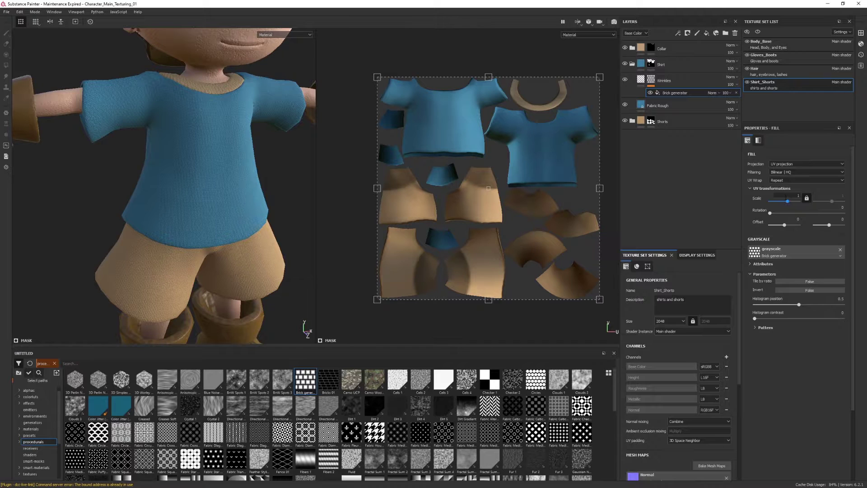
click(786, 198)
text(0)
key(Return)
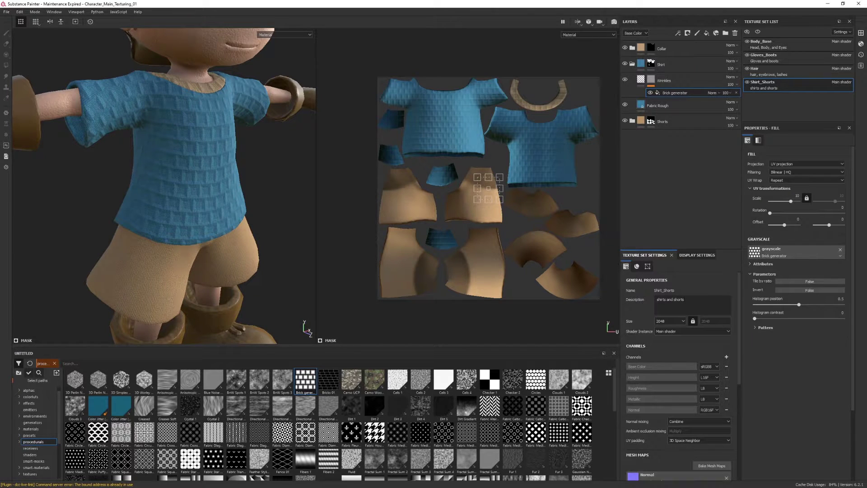
scroll(211, 137, up, 4)
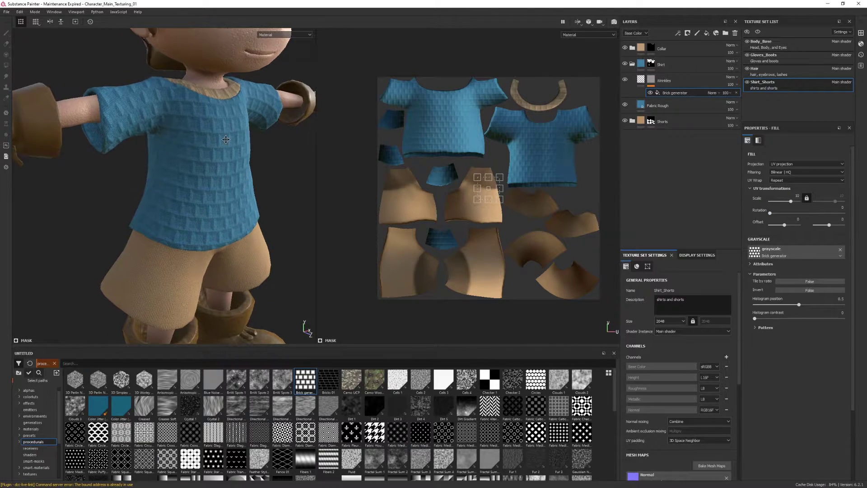
alt+drag(216, 180, 207, 114)
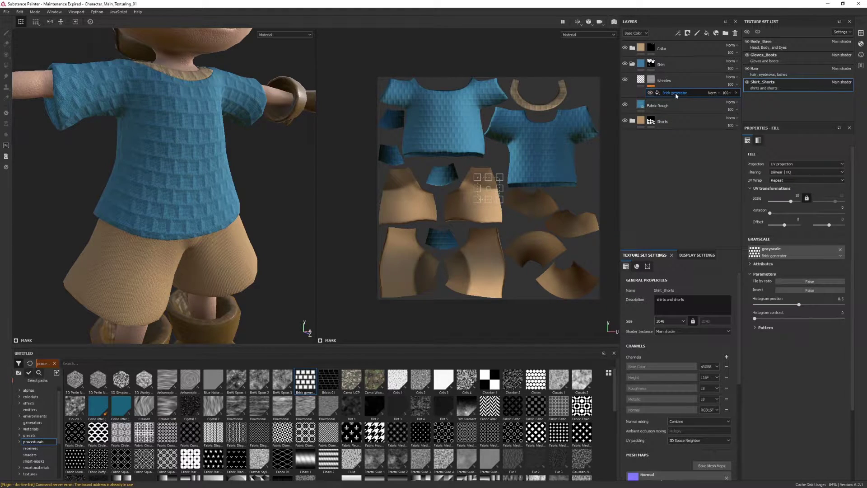
- Replace the Brick generator with Clouds 2 in the Wrinkles mask and try a UV scale of about 7
drag(582, 382, 776, 251)
alt+drag(135, 152, 233, 201)
drag(791, 204, 791, 204)
alt+drag(97, 188, 182, 189)
- Try a Wrinkles height of -0.2932 and inspect the shirt surface from several angles
click(641, 84)
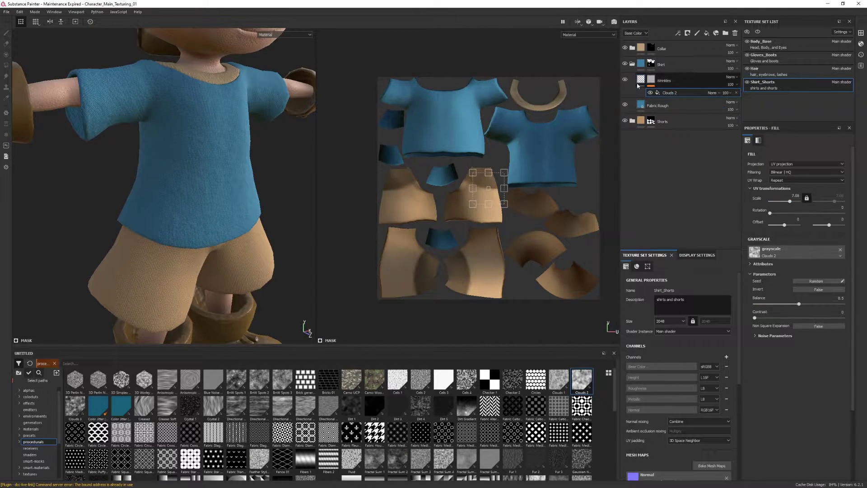
click(641, 82)
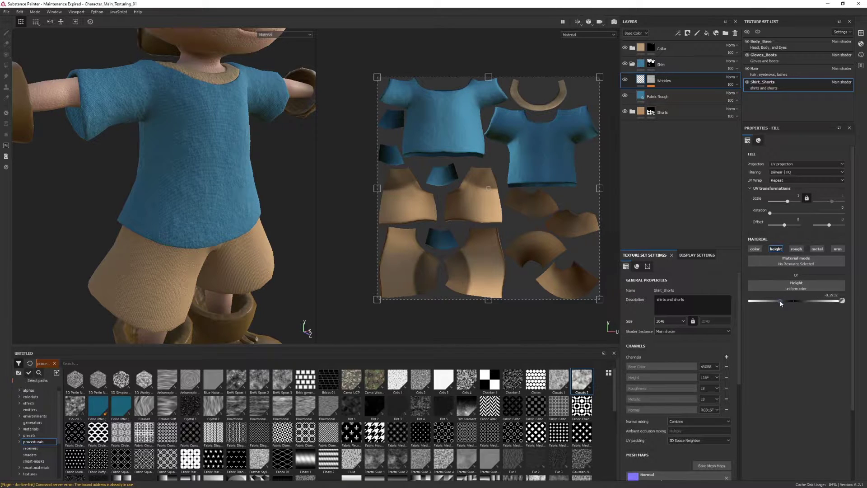
alt+drag(202, 116, 228, 123)
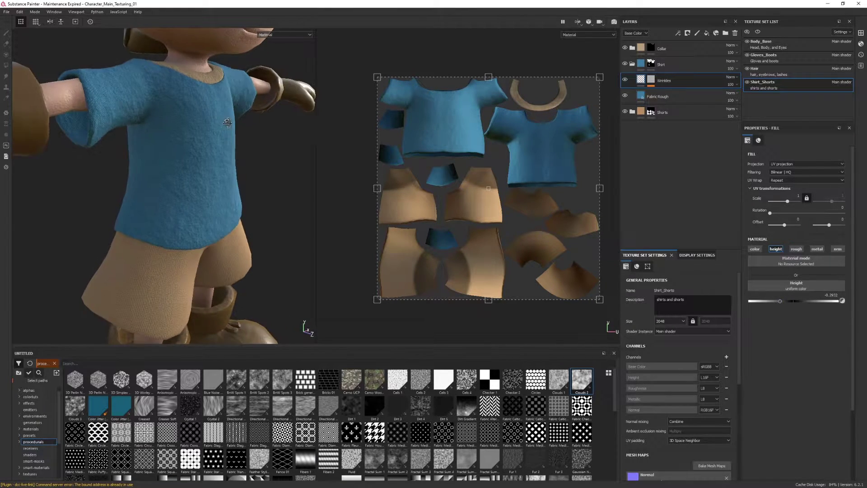
alt+right_drag(228, 131, 237, 176)
alt+drag(337, 121, 193, 144)
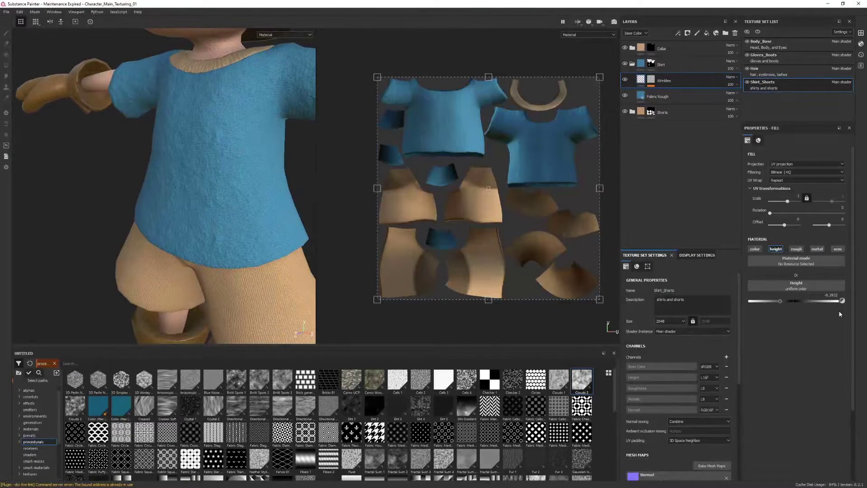
- Try raising the Wrinkles height value, check the shirt, and undo the recent height and scale adjustments
drag(782, 302, 804, 303)
alt+drag(235, 218, 250, 200)
key(ctrl+z)
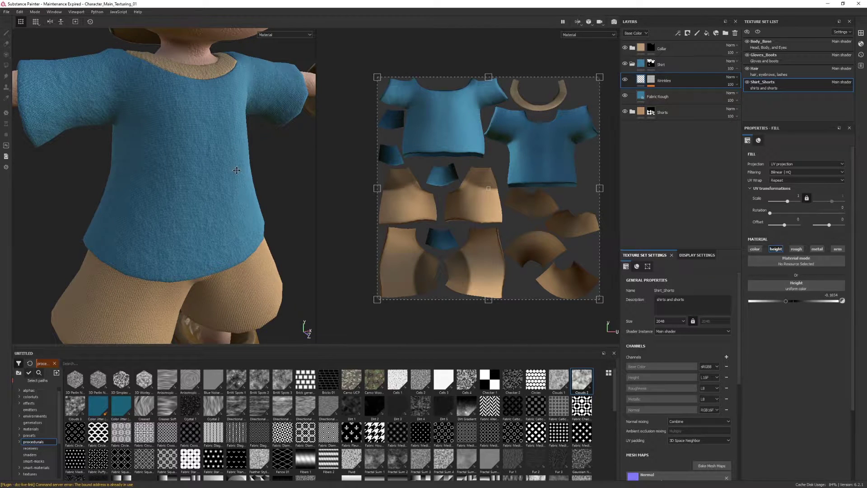
- Replace Clouds 2 with the Creases Soft procedural in the Wrinkles mask fill and check it on the shirt
alt+middle_drag(234, 168, 233, 155)
click(651, 80)
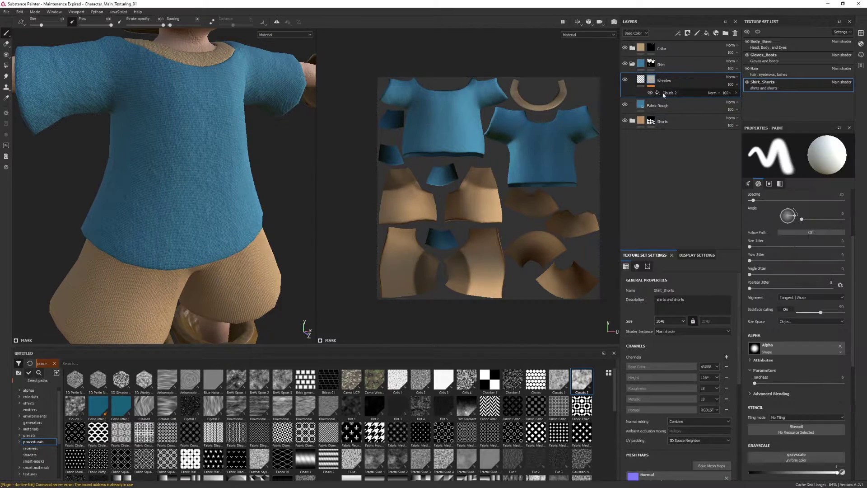
click(667, 93)
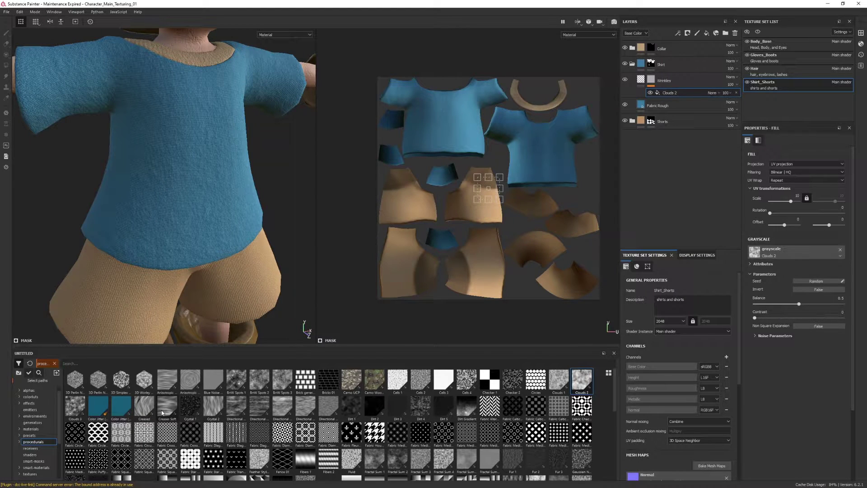
mouse_move(162, 412)
alt+right_drag(226, 211, 229, 229)
alt+middle_drag(229, 229, 227, 217)
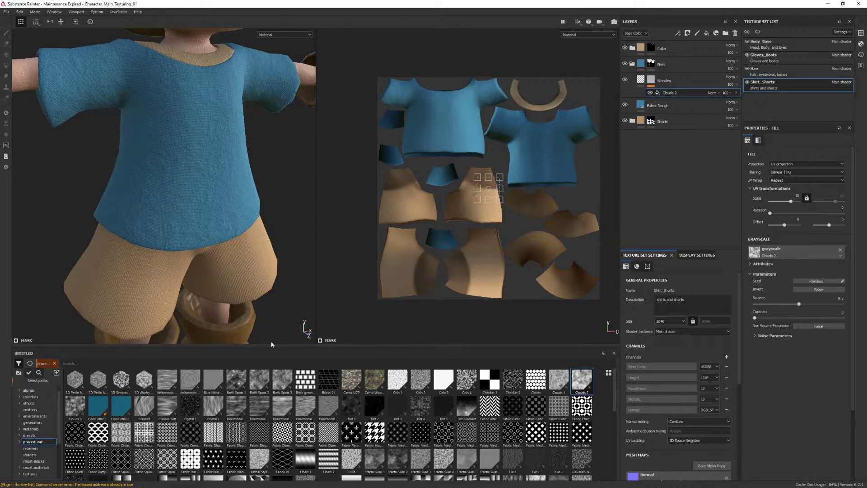
mouse_move(170, 409)
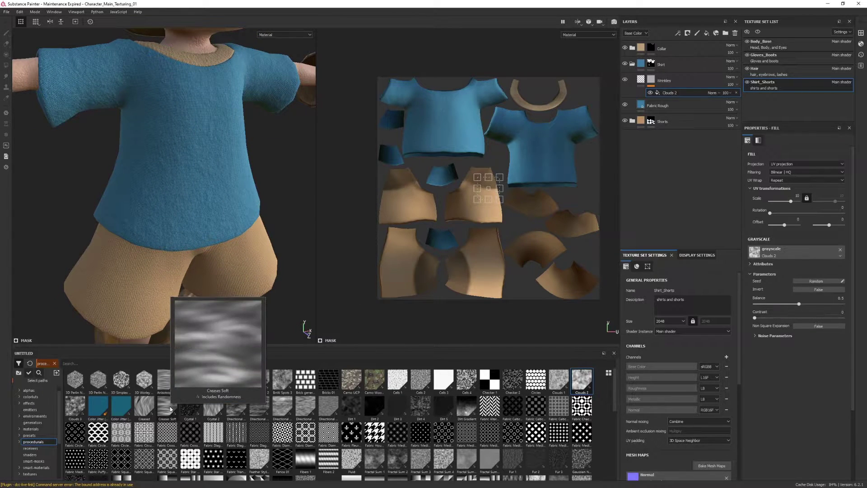
drag(170, 409, 791, 253)
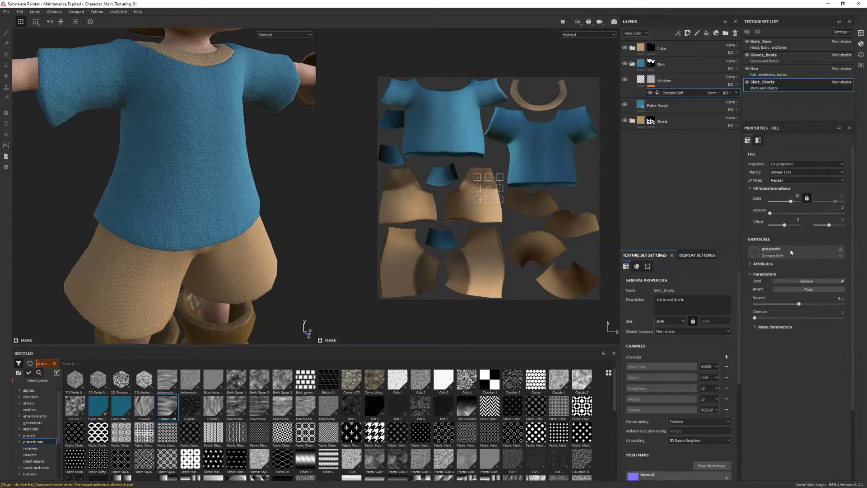
alt+drag(174, 168, 191, 103)
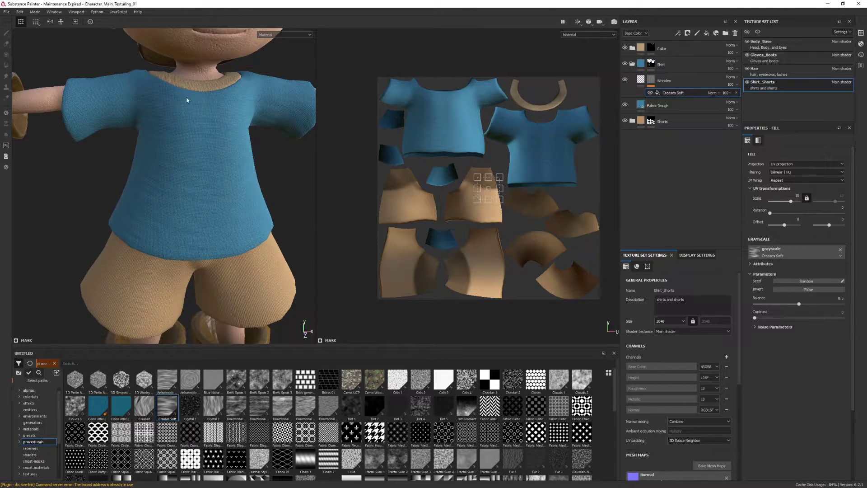
alt+drag(225, 234, 234, 146)
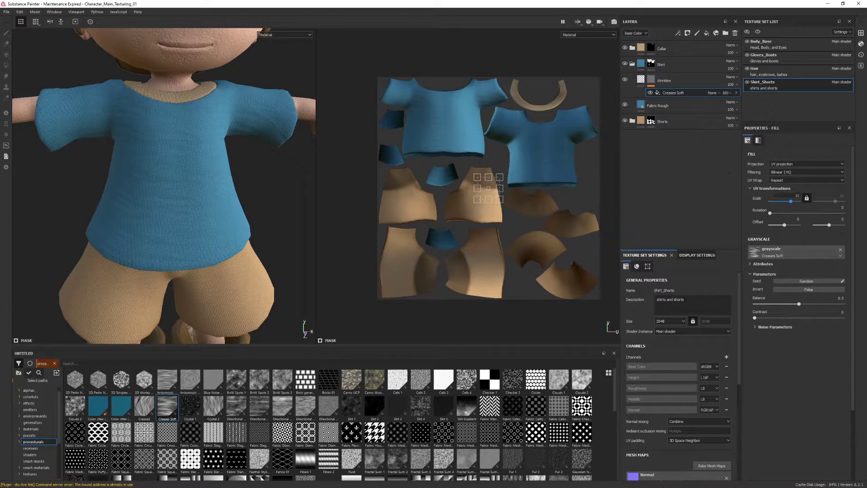
- Set the Creases Soft fill's UV scale to 5 and review the creases on the shirt
click(805, 198)
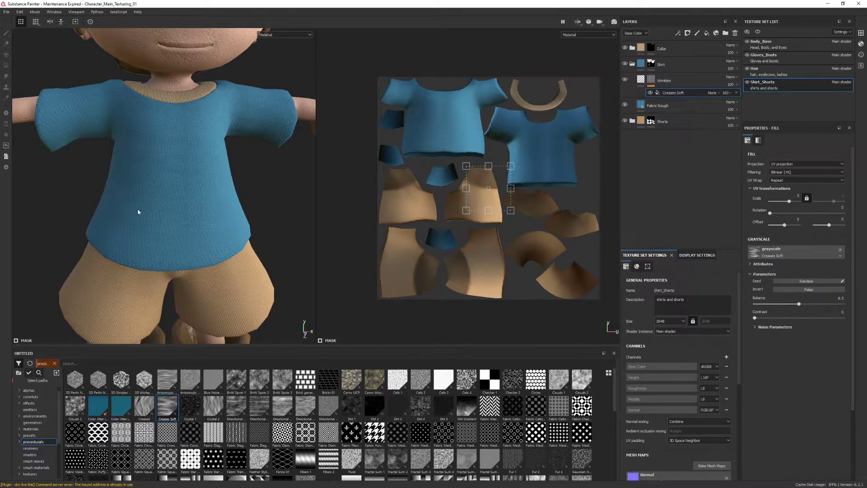
alt+drag(128, 213, 176, 214)
alt+middle_drag(176, 214, 202, 220)
alt+right_drag(202, 219, 197, 178)
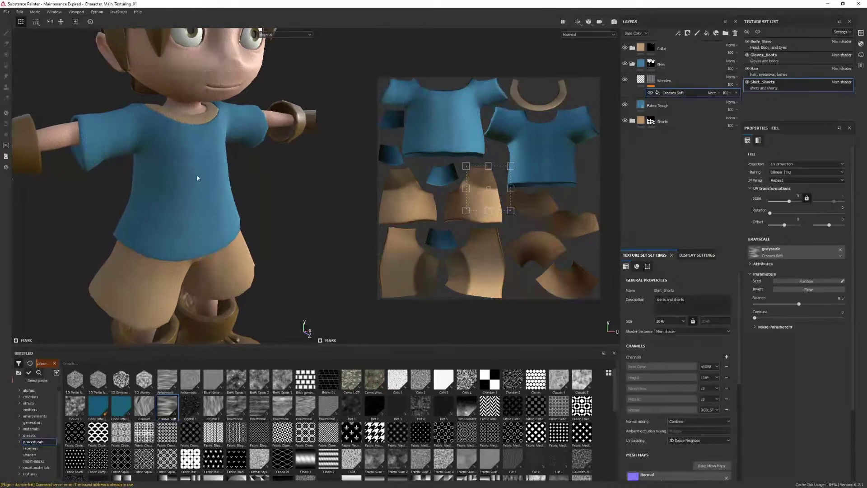
alt+drag(197, 177, 204, 152)
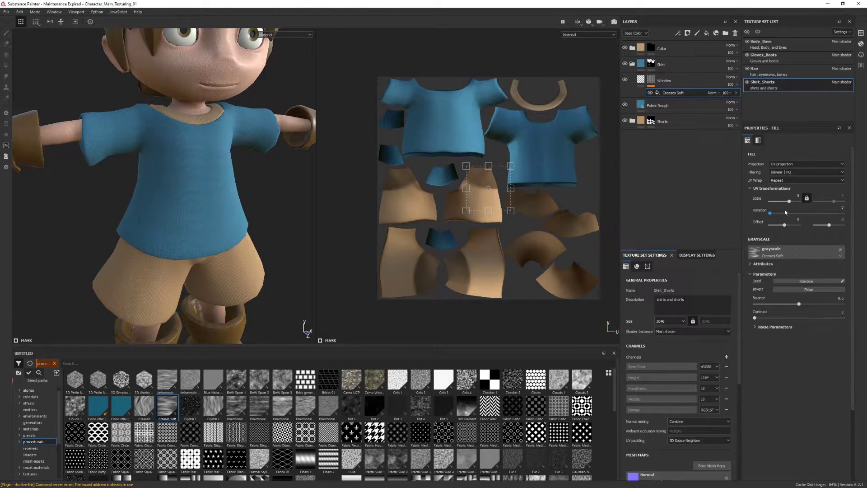
- Set the Creases Soft fill's rotation to 90 and check the crease direction on the shirt
drag(771, 215, 788, 214)
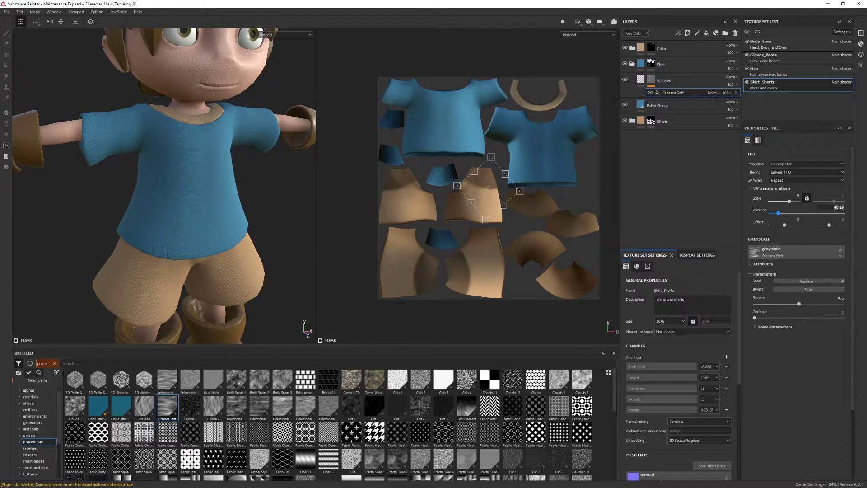
key(Return)
alt+drag(73, 213, 199, 194)
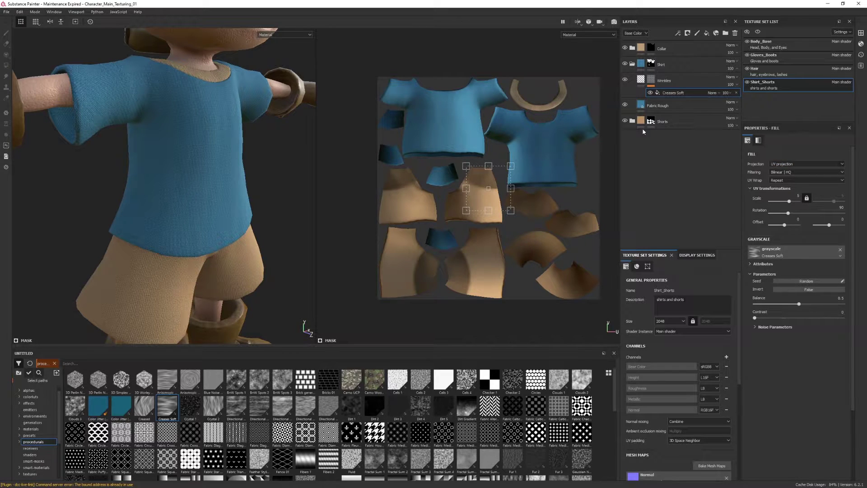
- Try tri-planar projection on the Creases Soft fill, check it on the shirt, and restore UV projection
click(776, 164)
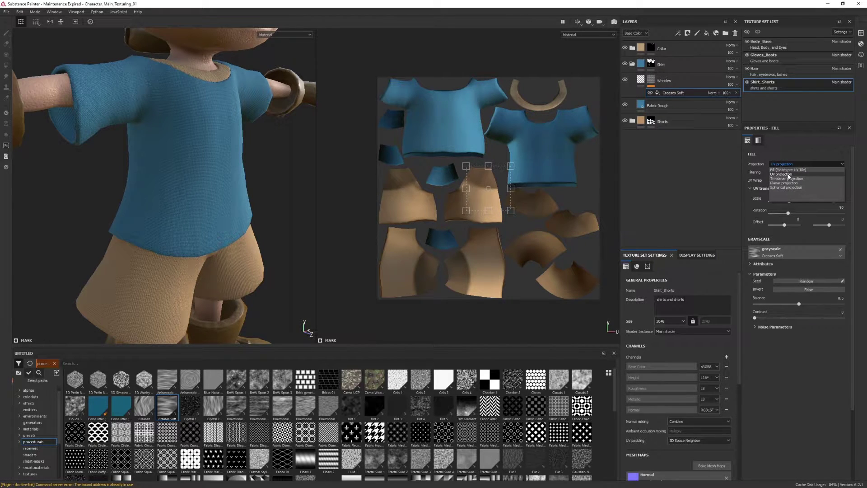
click(787, 179)
alt+drag(189, 169, 209, 90)
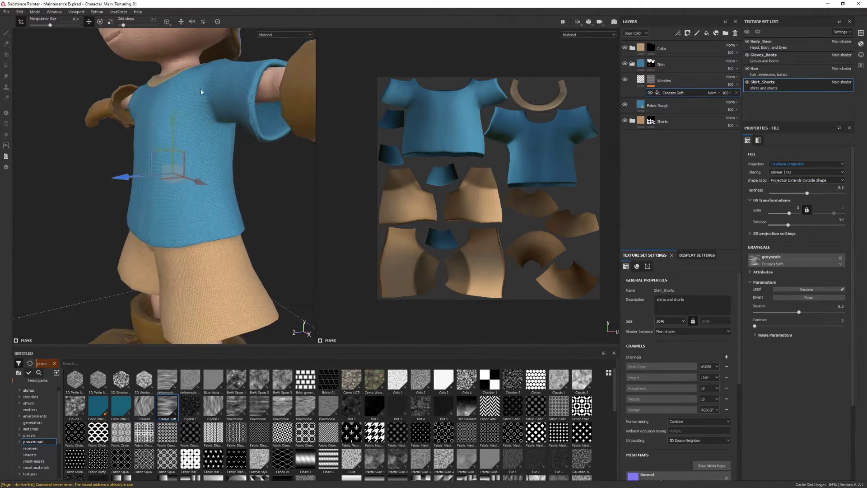
click(790, 165)
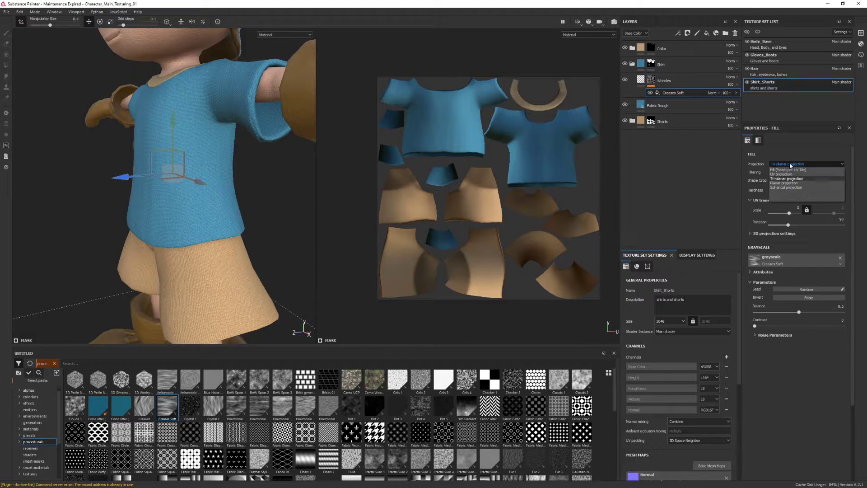
click(785, 176)
alt+drag(216, 194, 254, 185)
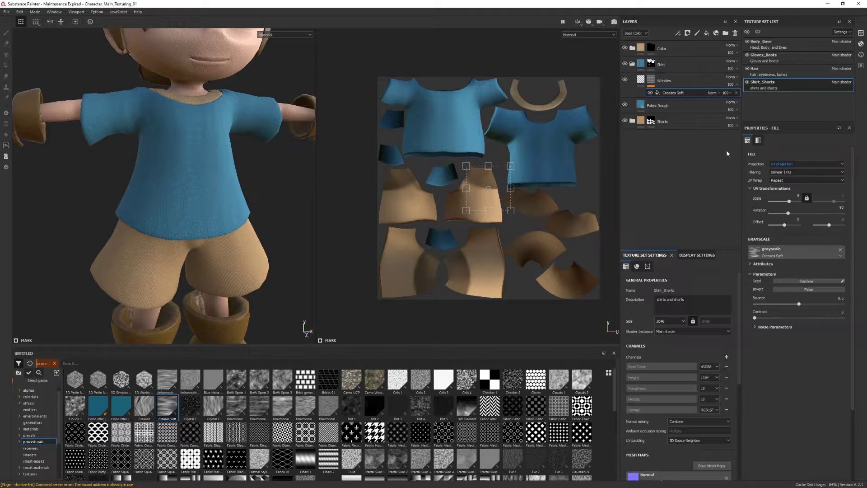
- Set the shirt's Creases Soft fill to a UV scale of 4 and check the creases on the shirt
drag(790, 202, 790, 203)
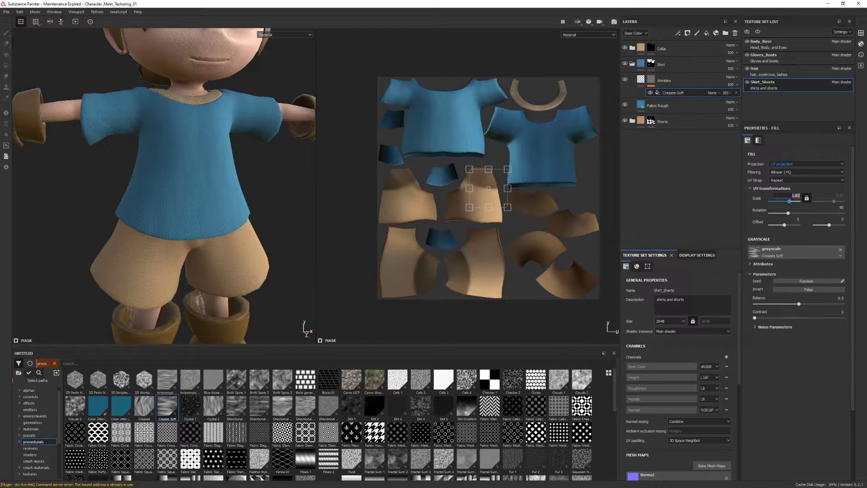
drag(789, 201, 789, 201)
alt+drag(136, 176, 183, 158)
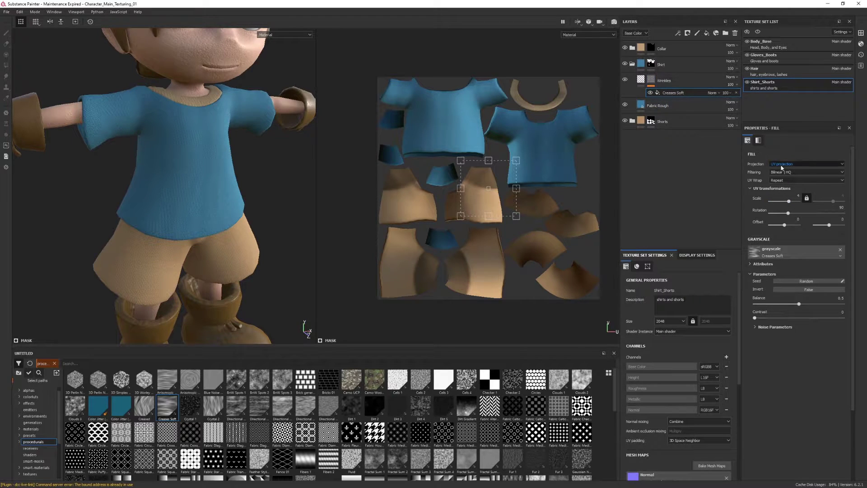
- Set the height of the shirt's Wrinkles layer to about -0.376 and check the deeper creases on the character
click(641, 80)
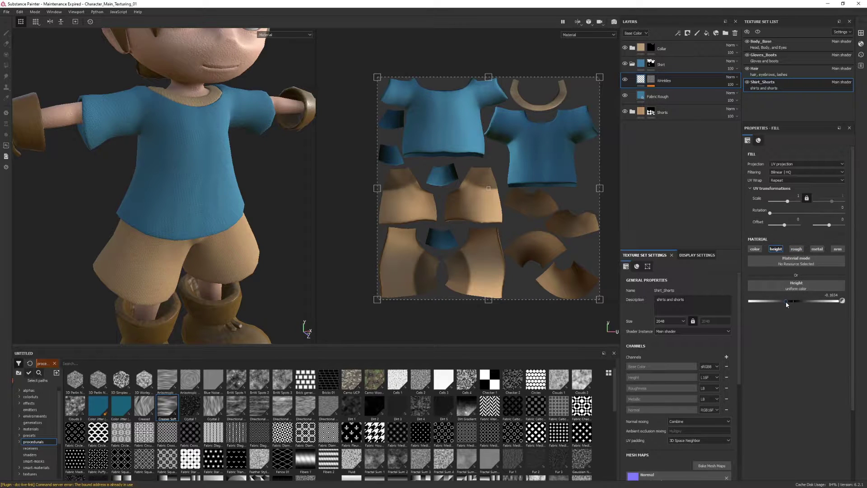
alt+drag(194, 158, 238, 179)
alt+right_drag(238, 179, 221, 169)
alt+drag(221, 168, 174, 128)
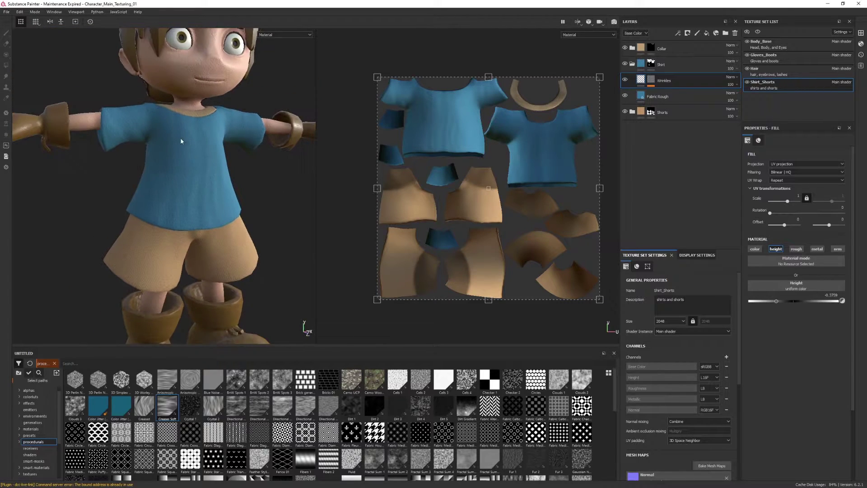
alt+middle_drag(221, 188, 225, 163)
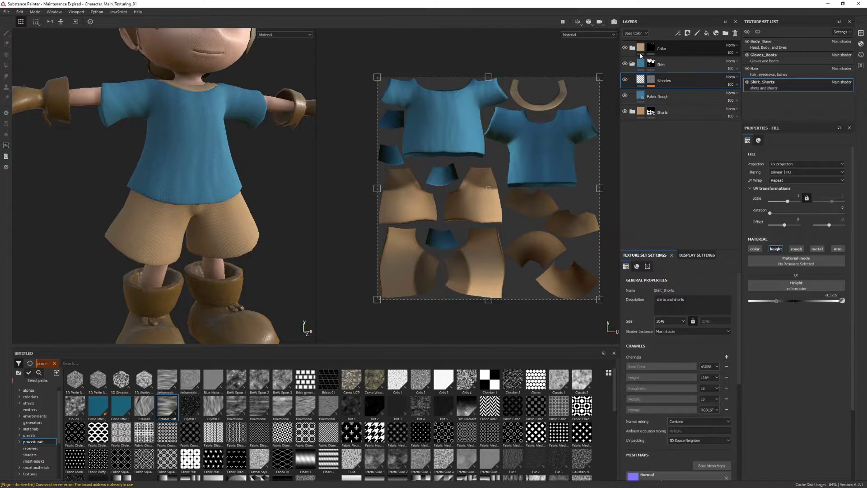
- Copy the Wrinkles layer into the Shorts folder above Fabric Rough Aligned and check the shorts
right_click(694, 80)
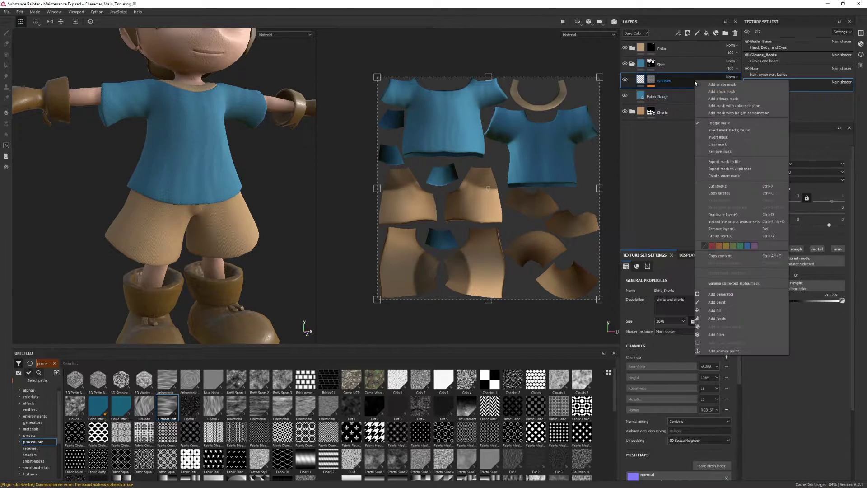
click(719, 193)
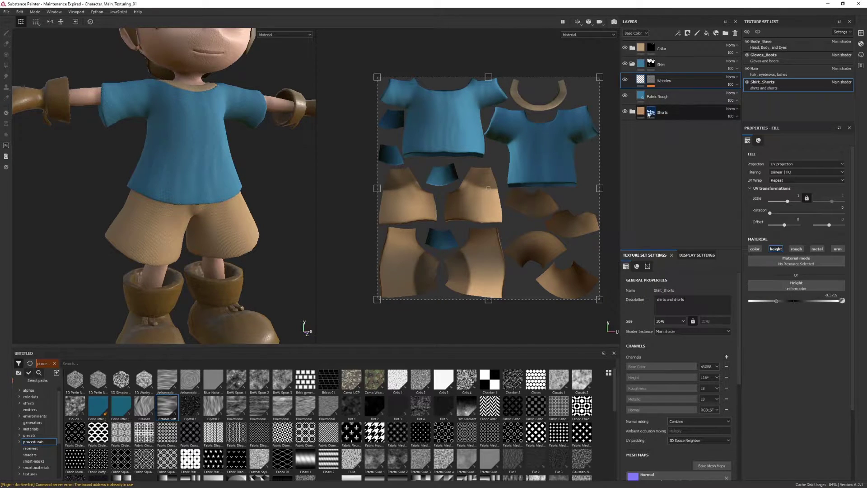
click(681, 115)
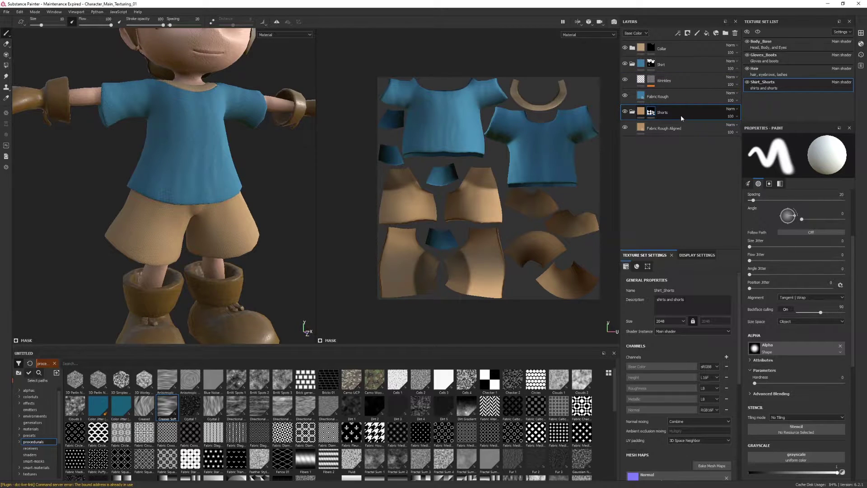
key(ctrl+v)
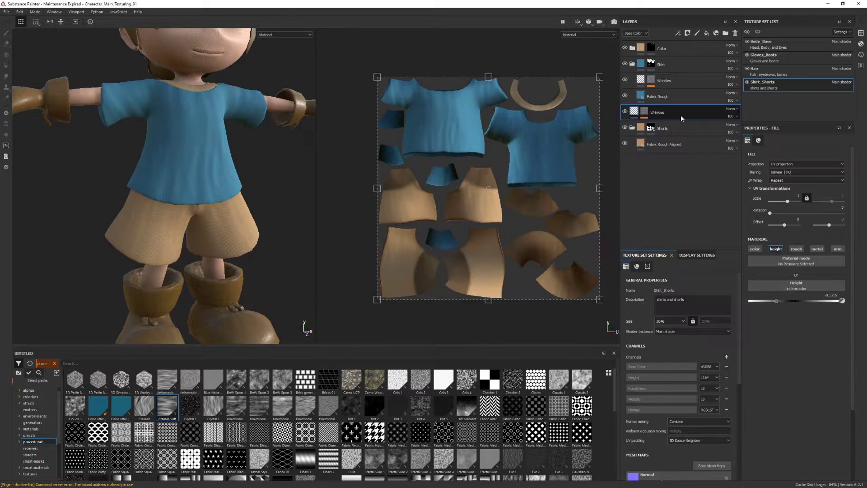
drag(671, 112, 676, 136)
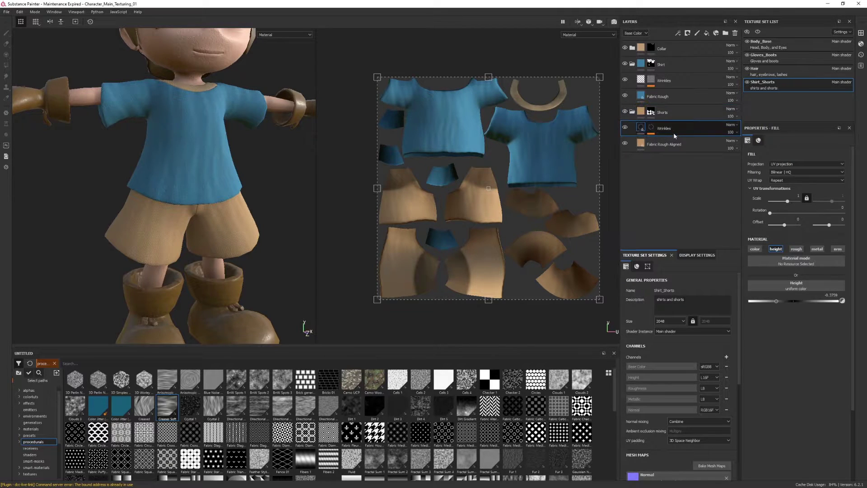
alt+middle_drag(266, 214, 271, 194)
mouse_move(271, 194)
alt+mouse_down()
mouse_move(303, 197)
mouse_move(286, 197)
alt+mouse_up()
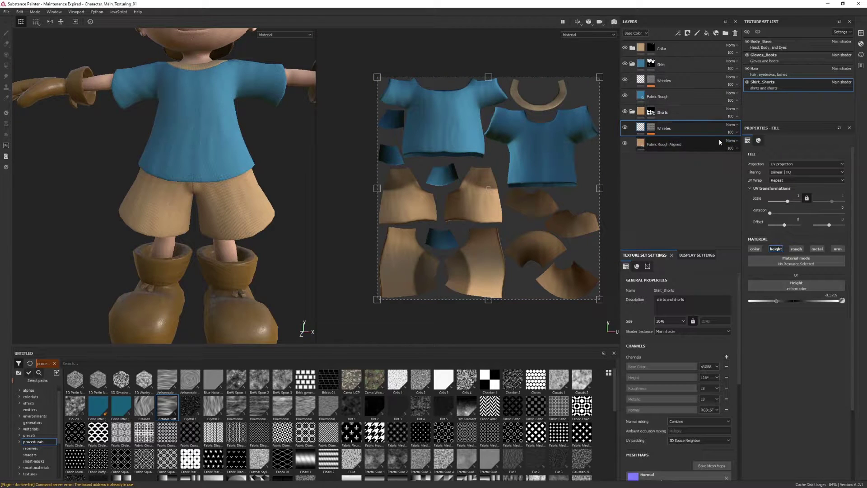
- Try UV scales of 2 and 3 on the shorts' Creases Soft fill, compare them, and return the scale to 4
click(651, 131)
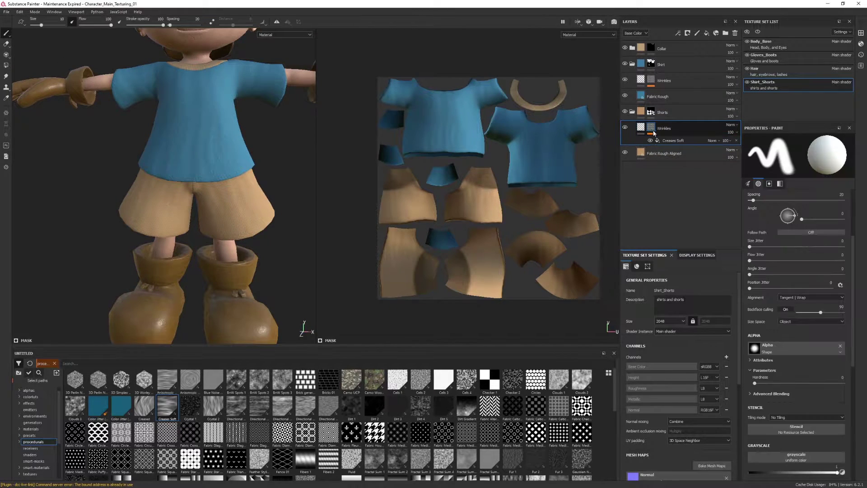
click(674, 140)
alt+drag(241, 147, 258, 169)
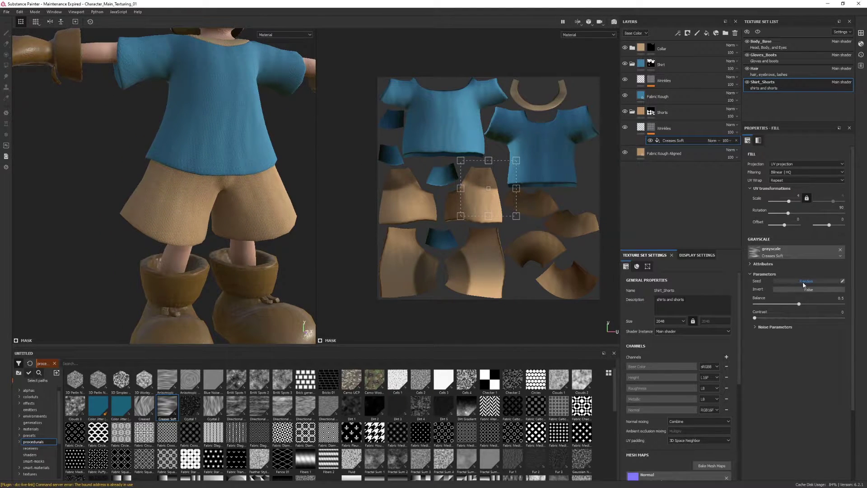
alt+drag(297, 213, 253, 194)
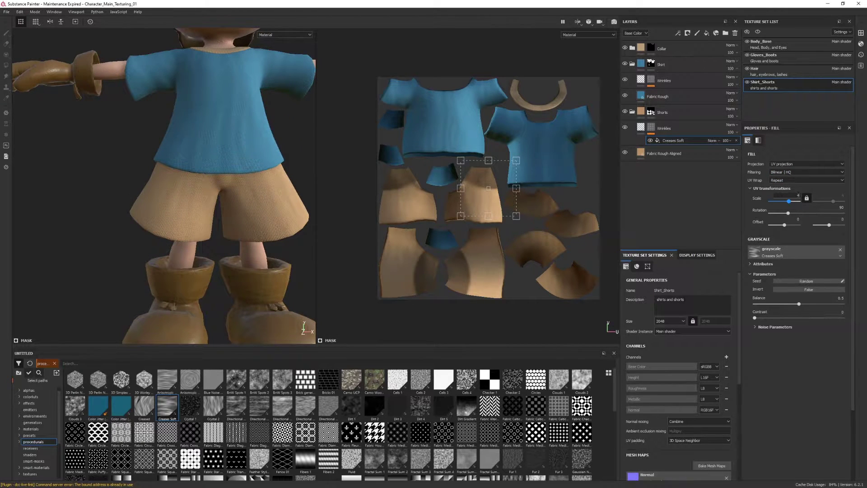
text(2)
key(Return)
alt+drag(37, 159, 97, 180)
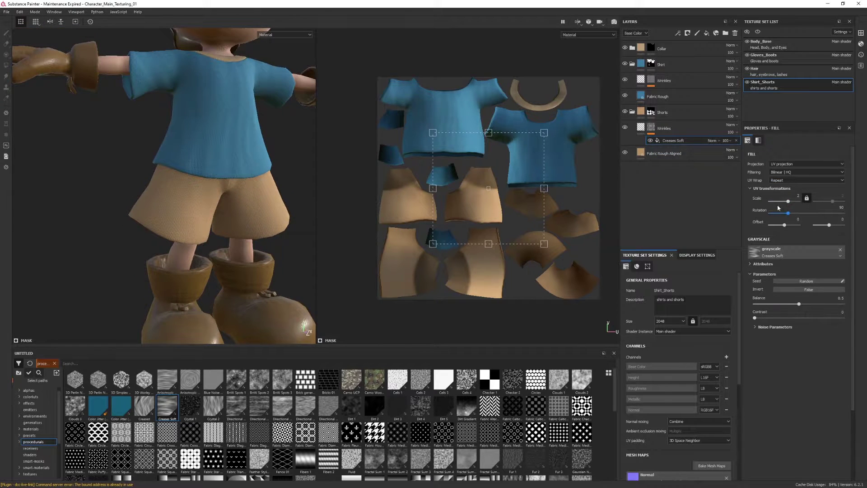
key(Return)
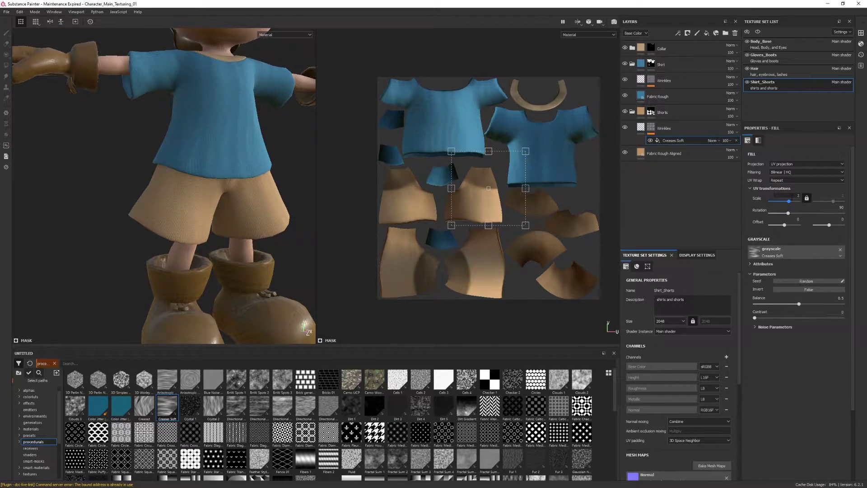
alt+drag(193, 158, 236, 179)
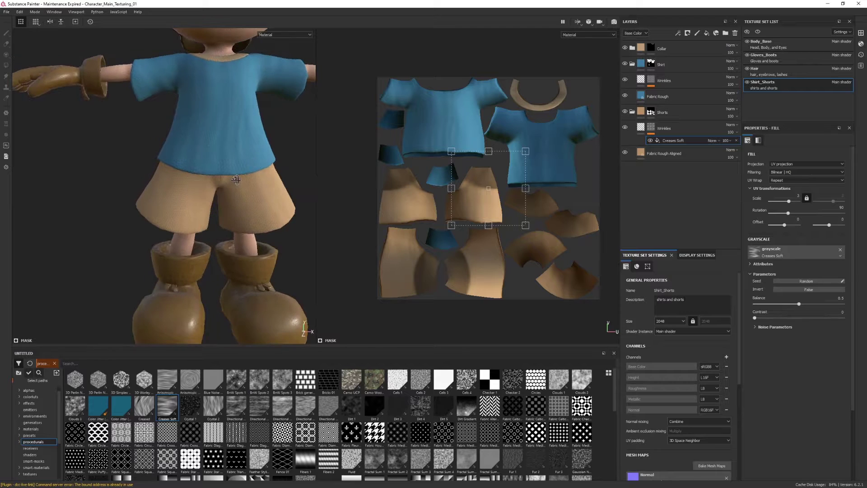
drag(789, 202, 791, 202)
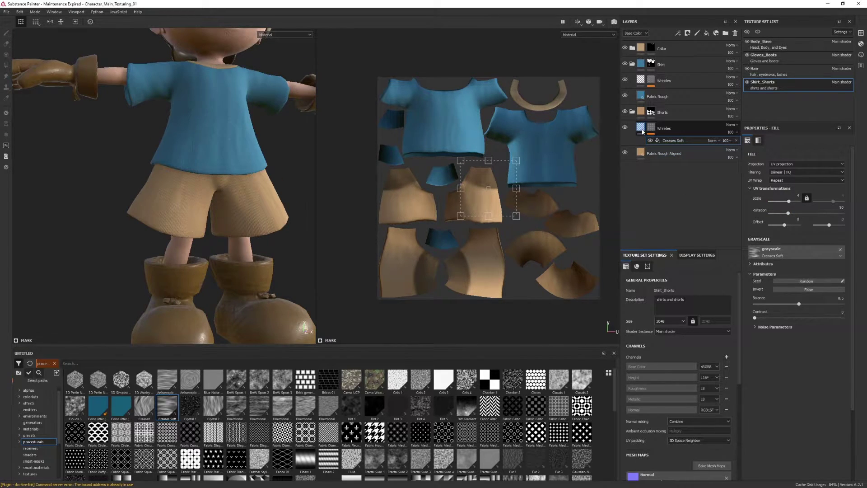
- Set the height of the shorts' Wrinkles layer to about -0.278 and check the creases on the shorts
click(641, 130)
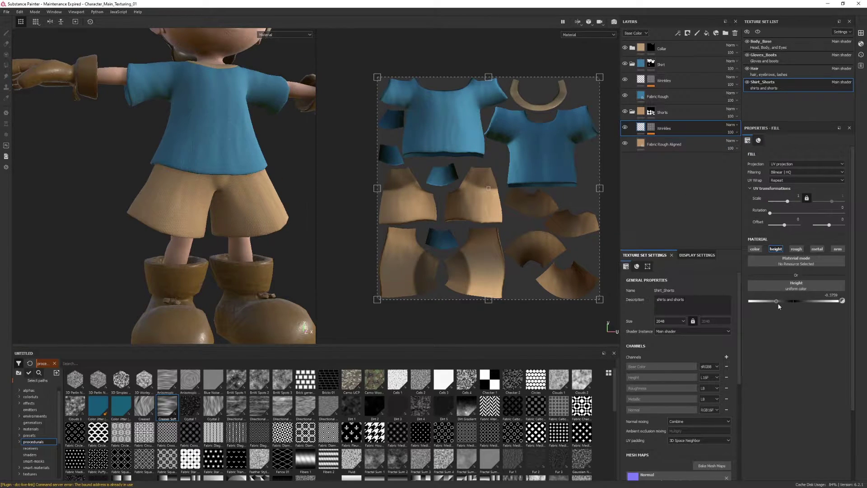
drag(781, 302, 780, 302)
alt+drag(87, 148, 215, 182)
scroll(218, 183, down, 3)
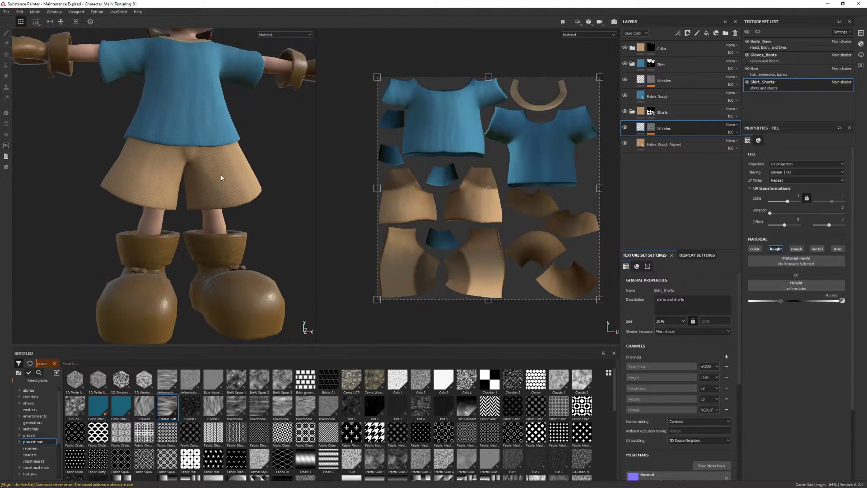
alt+middle_drag(222, 175, 229, 203)
alt+drag(210, 167, 222, 163)
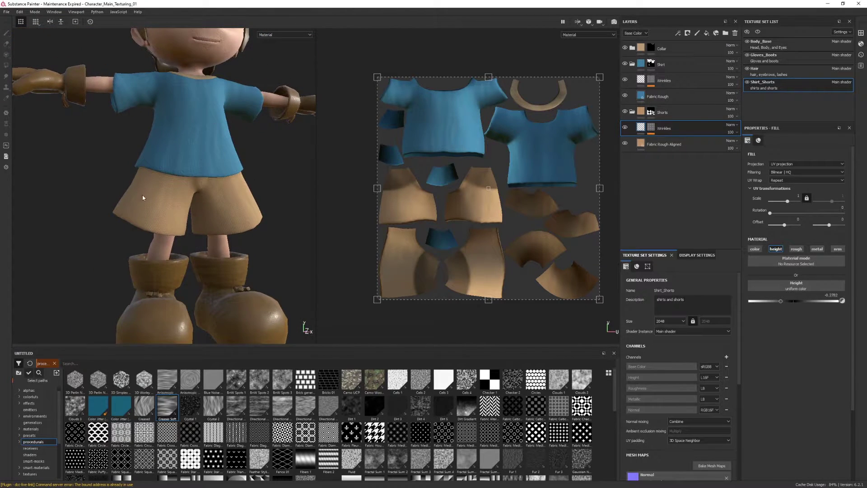
- Rotate the environment lighting and examine the wrinkles on the shirt and shorts
alt+drag(234, 193, 237, 199)
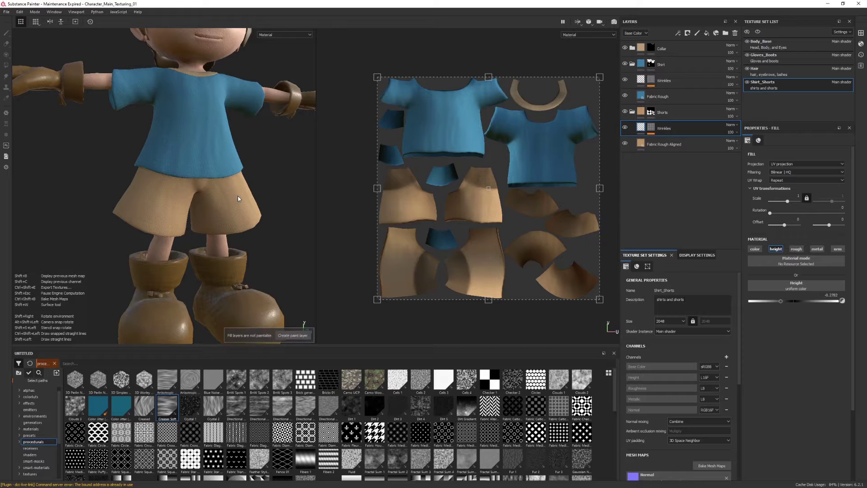
mouse_move(247, 196)
shift+right_down()
mouse_move(265, 182)
mouse_move(241, 189)
mouse_move(267, 196)
mouse_move(259, 195)
shift+right_up()
alt+middle_drag(246, 161, 240, 174)
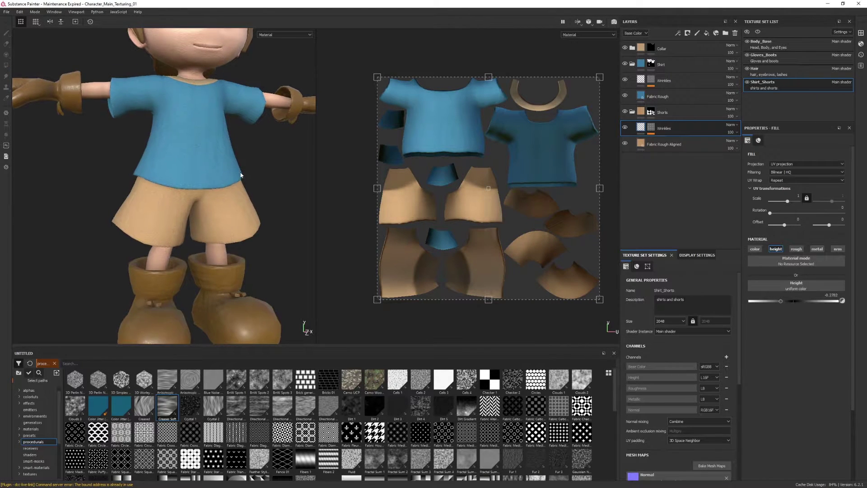
scroll(226, 174, up, 2)
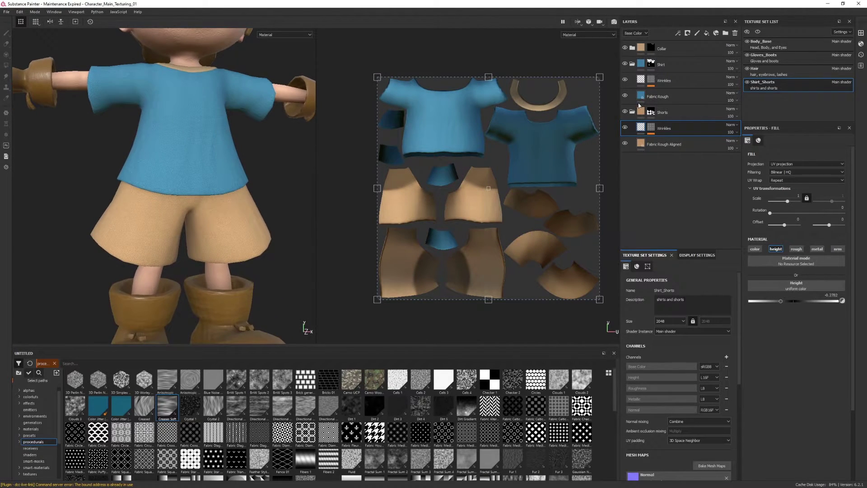
- Select the shorts' Fabric Rough Aligned layer and examine its weave up close on the model
click(690, 144)
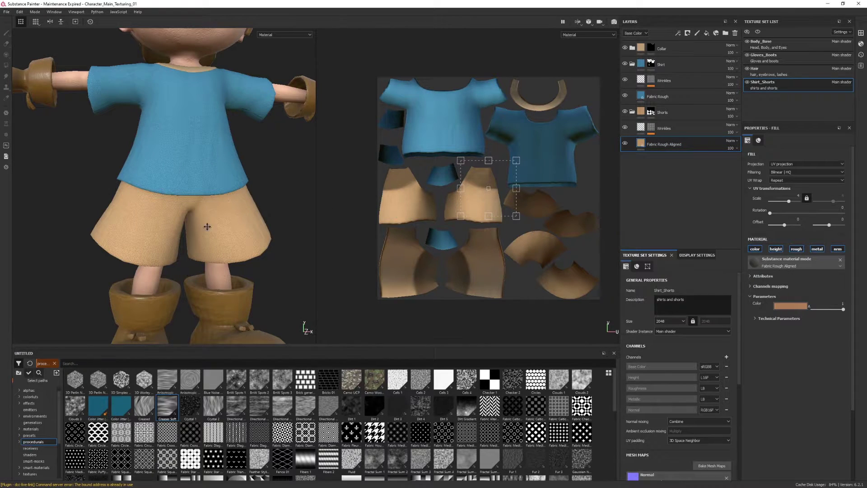
middle_drag(204, 228, 174, 229)
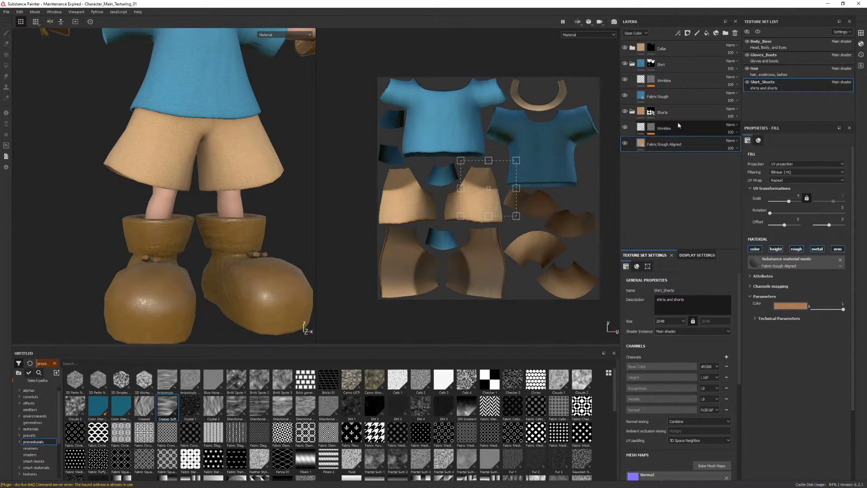
scroll(190, 119, up, 5)
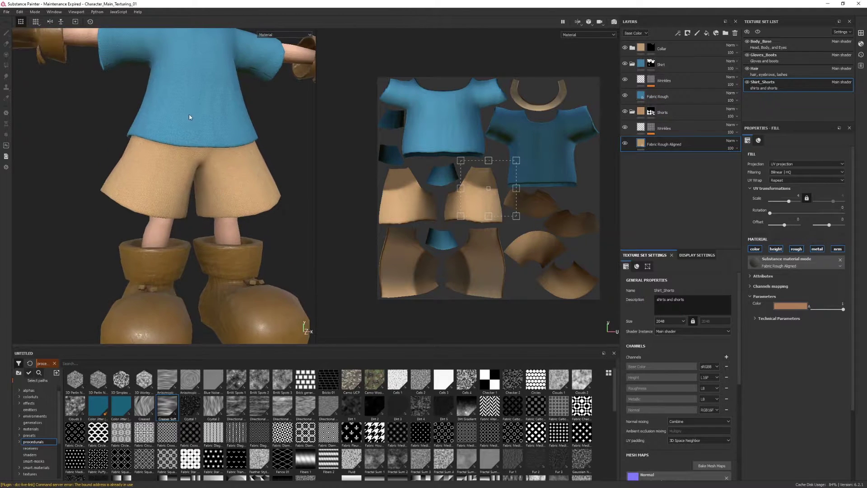
alt+drag(225, 226, 196, 214)
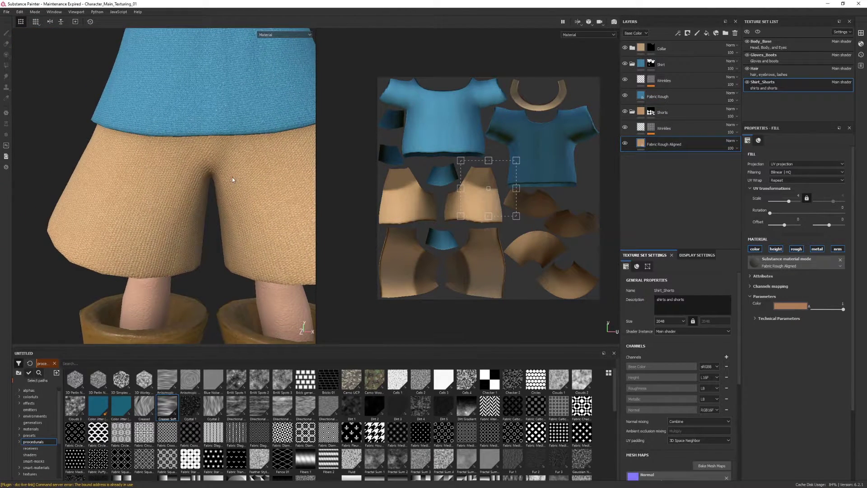
alt+drag(245, 188, 242, 178)
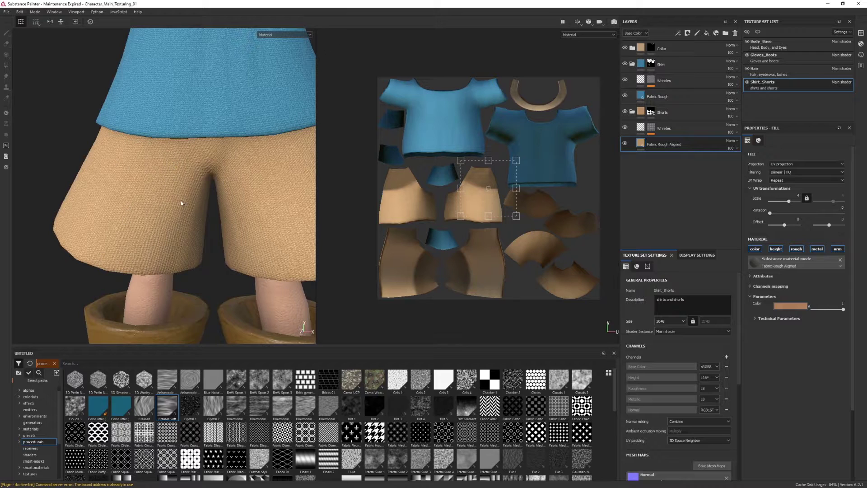
- Examine the fabric and wrinkles of the whole outfit on the character from several angles
scroll(221, 166, down, 3)
alt+middle_drag(215, 152, 216, 221)
alt+drag(217, 220, 228, 148)
alt+middle_drag(228, 150, 209, 164)
alt+drag(209, 164, 203, 217)
scroll(207, 190, down, 2)
scroll(196, 174, down, 1)
alt+drag(195, 174, 227, 227)
alt+middle_drag(226, 227, 224, 192)
mouse_move(224, 192)
alt+mouse_down()
mouse_move(215, 188)
mouse_move(218, 202)
alt+mouse_up()
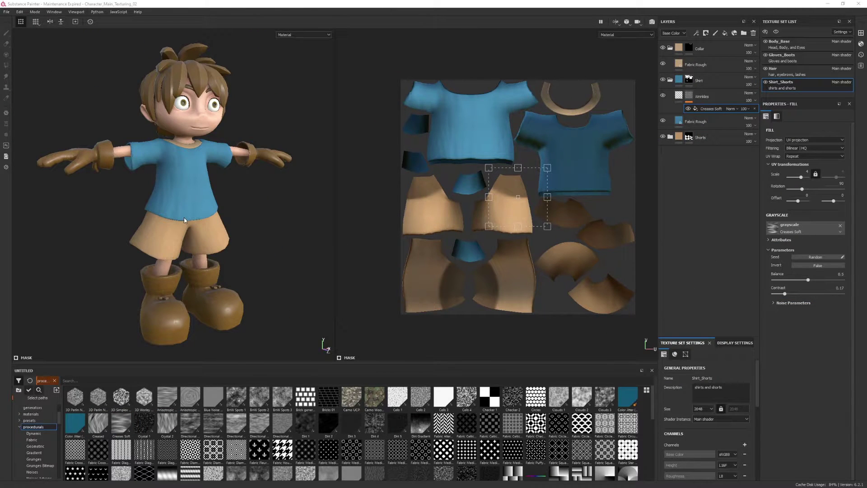
- Inspect the shirt's Creases Soft wrinkles and the collar from a closer three-quarter view
alt+drag(207, 217, 223, 209)
alt+right_drag(223, 209, 242, 244)
alt+drag(242, 244, 256, 246)
alt+right_drag(256, 246, 240, 231)
alt+drag(240, 230, 240, 206)
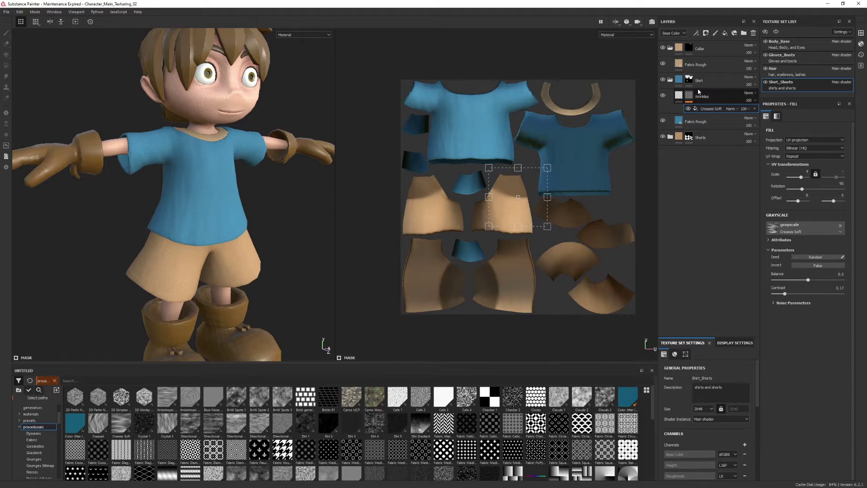
- Add a fill layer inside the Shirt folder above its Wrinkles layer and name it Wrinkles Paint
click(713, 81)
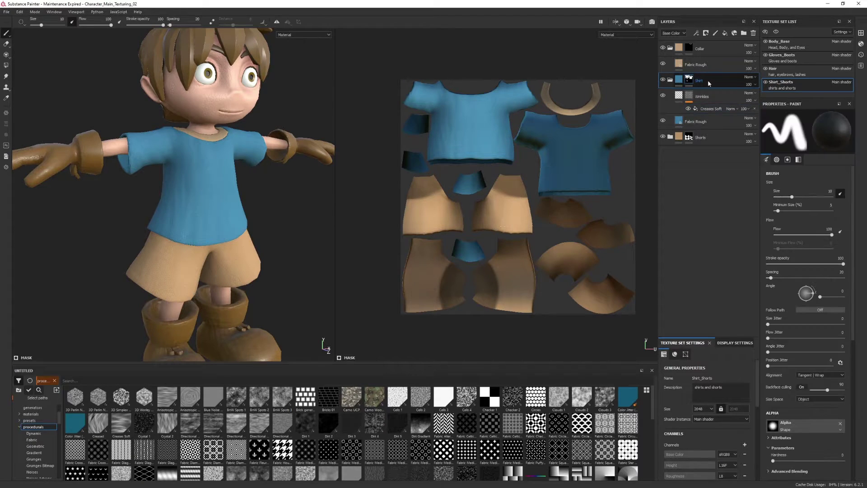
click(726, 33)
drag(709, 85, 713, 104)
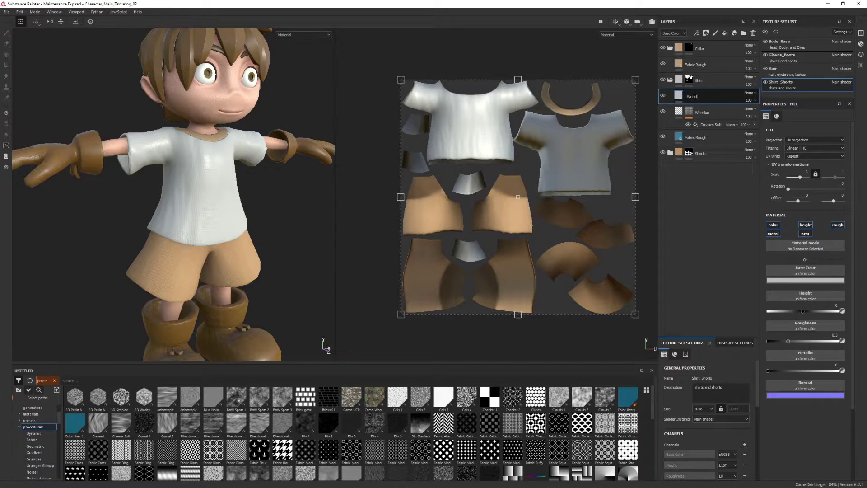
double_click(695, 96)
text(Paint)
key(Return)
- Add a black mask to Wrinkles Paint, keep only its height channel active, and set the height to -0.217
right_click(715, 99)
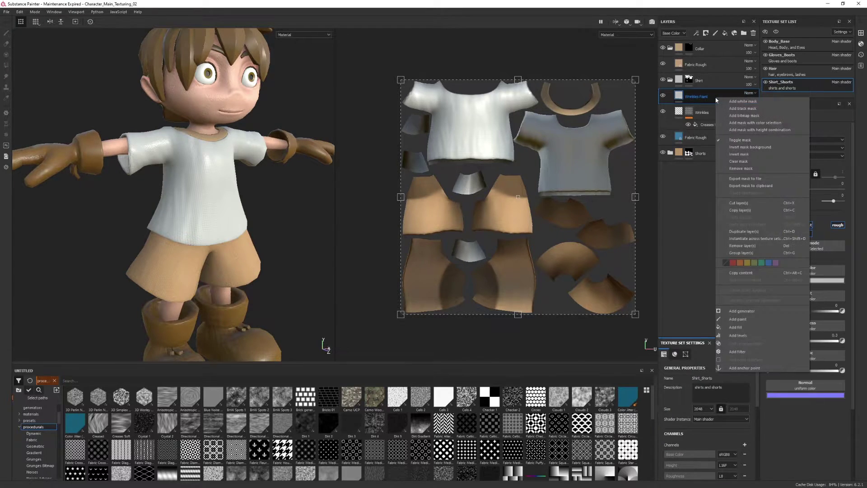
click(731, 109)
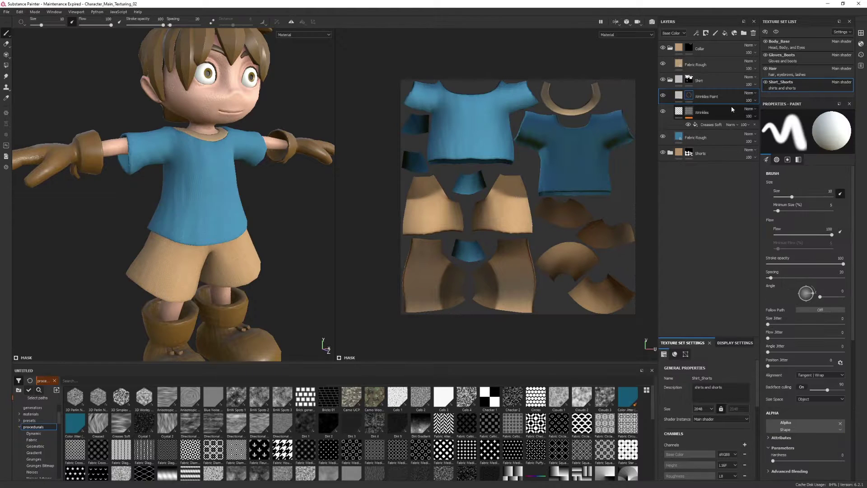
click(679, 96)
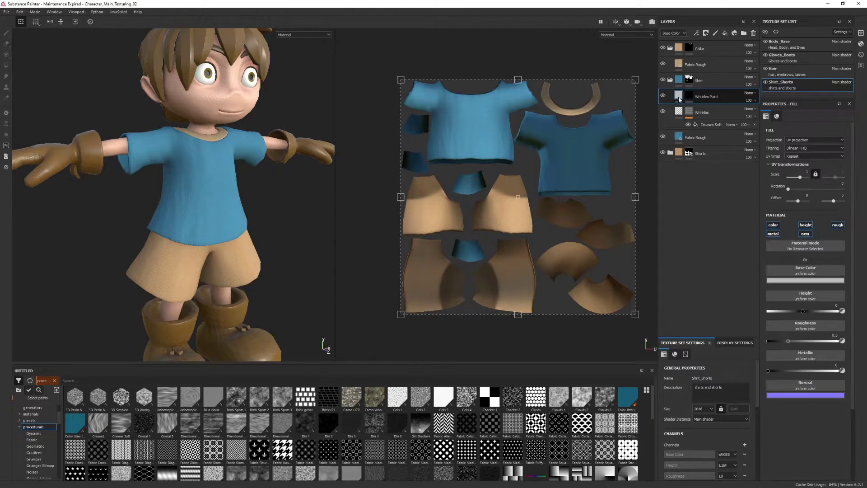
click(804, 225)
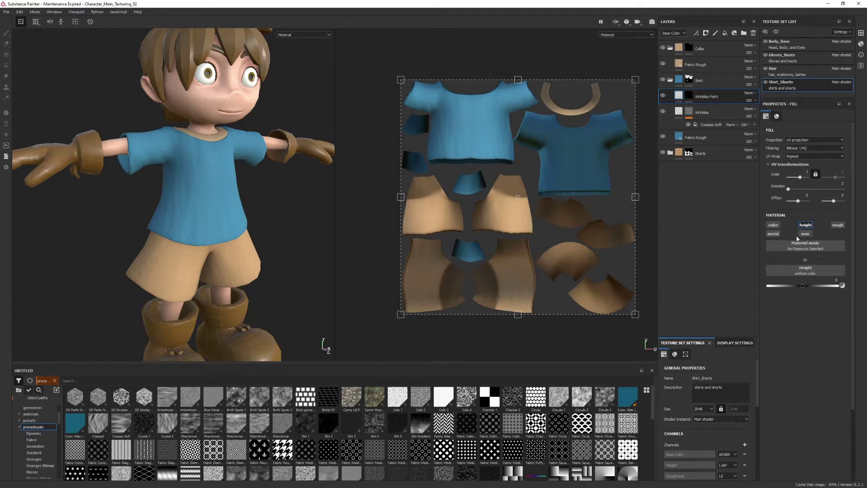
drag(803, 286, 801, 287)
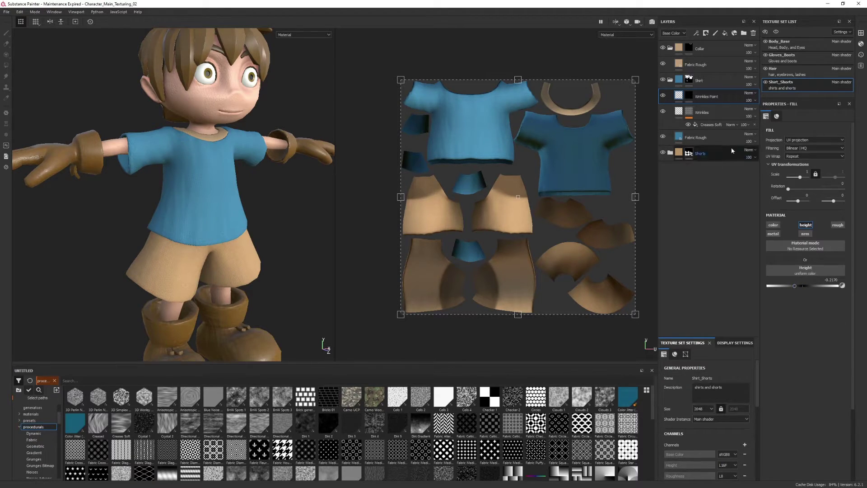
- Add a paint effect to the mask of the Wrinkles Paint layer
click(691, 98)
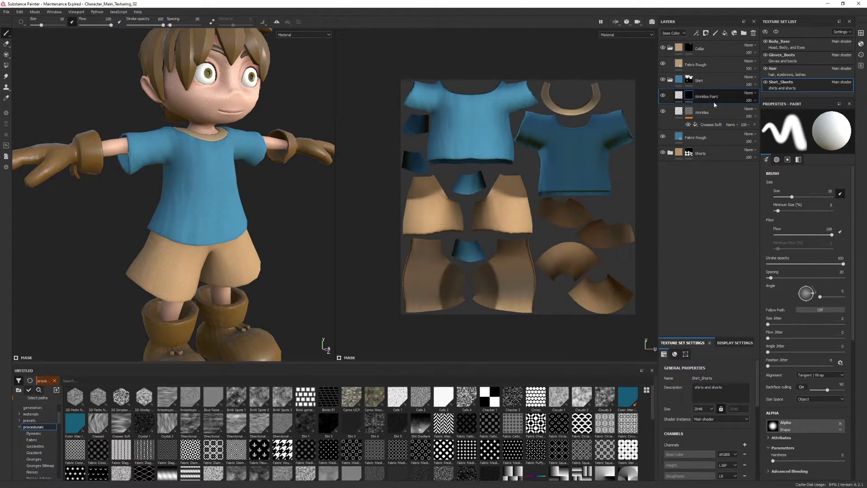
right_click(690, 97)
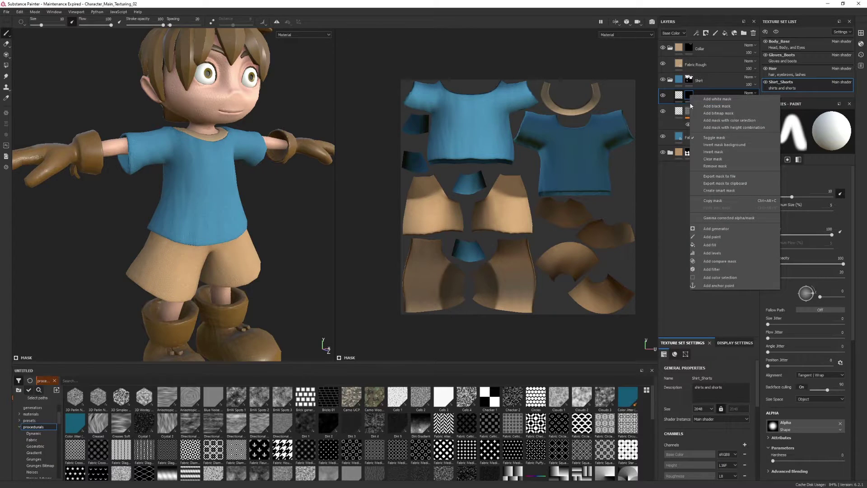
click(712, 237)
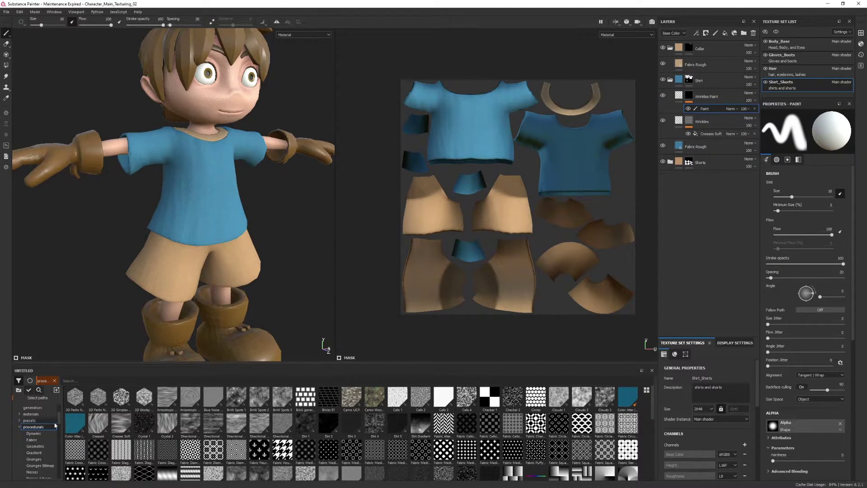
- Browse the shelf's alphas and assign Handprint Soaked as the brush alpha
scroll(46, 429, up, 3)
click(31, 415)
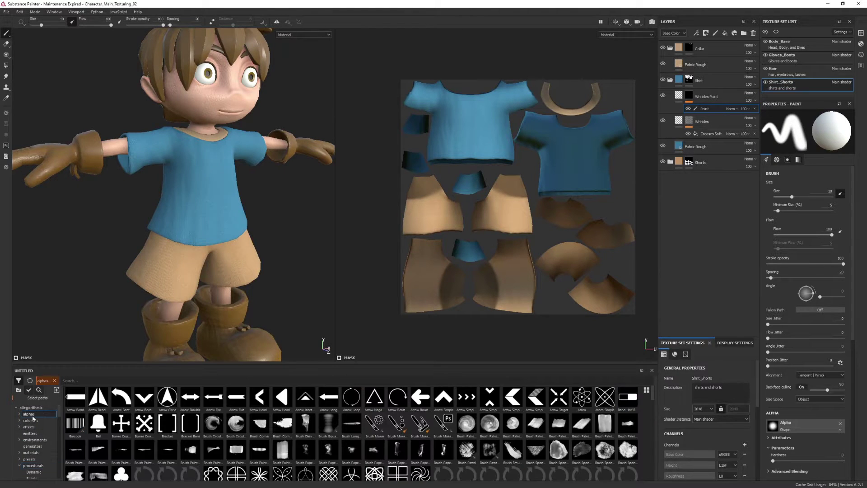
scroll(285, 427, down, 3)
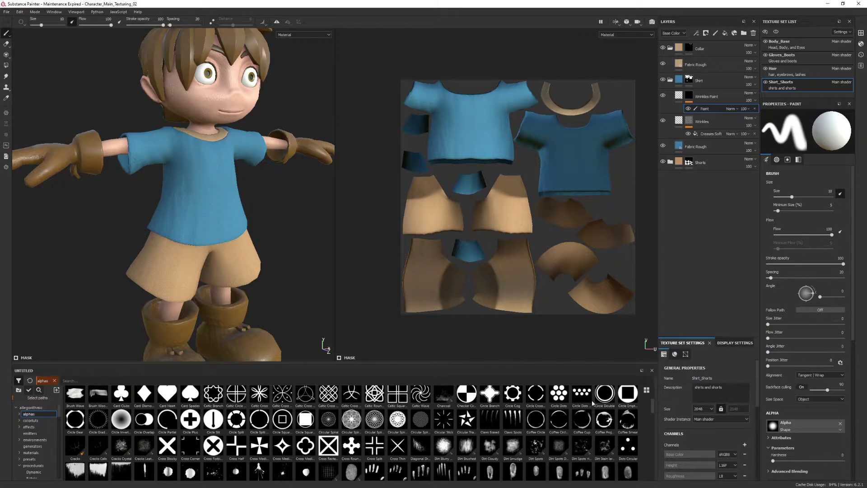
scroll(331, 462, down, 3)
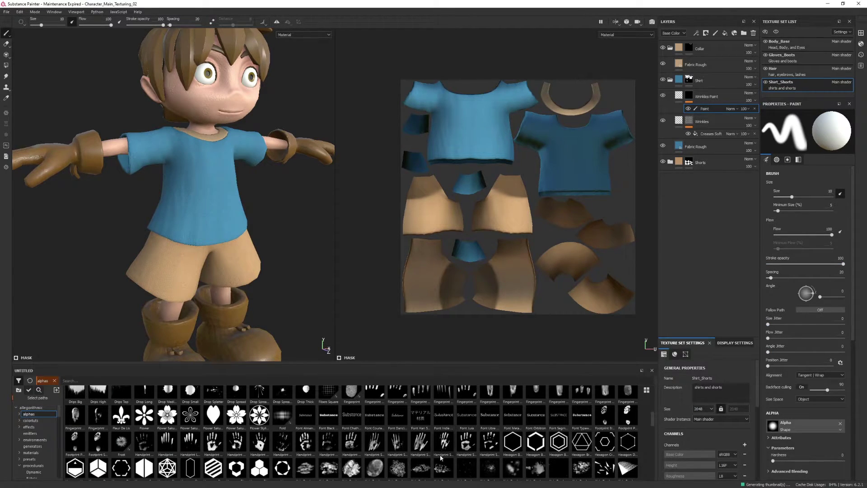
drag(469, 447, 803, 428)
- Enlarge the handprint brush over the shirt's chest and set its stroke spacing to 50
alt+drag(202, 174, 213, 184)
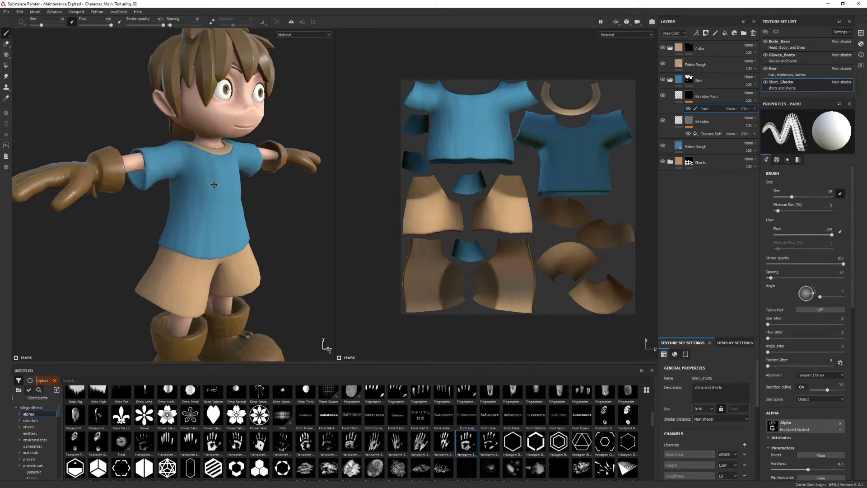
alt+right_drag(214, 184, 221, 265)
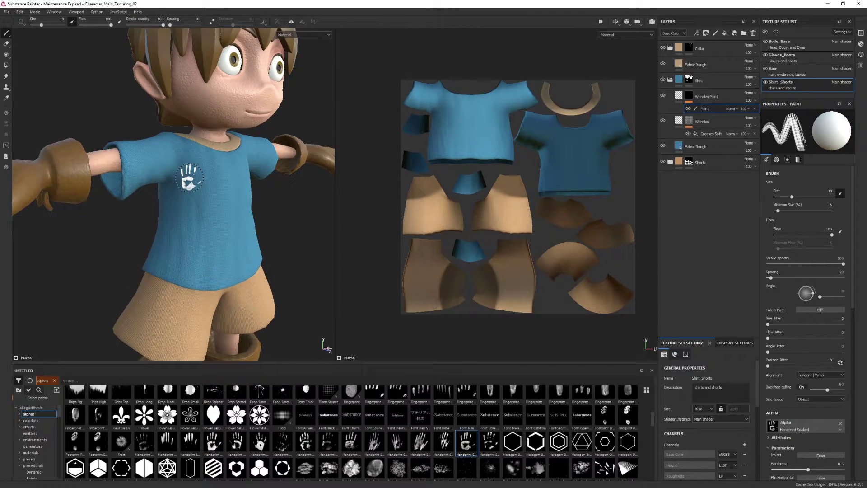
ctrl+right_drag(189, 179, 210, 179)
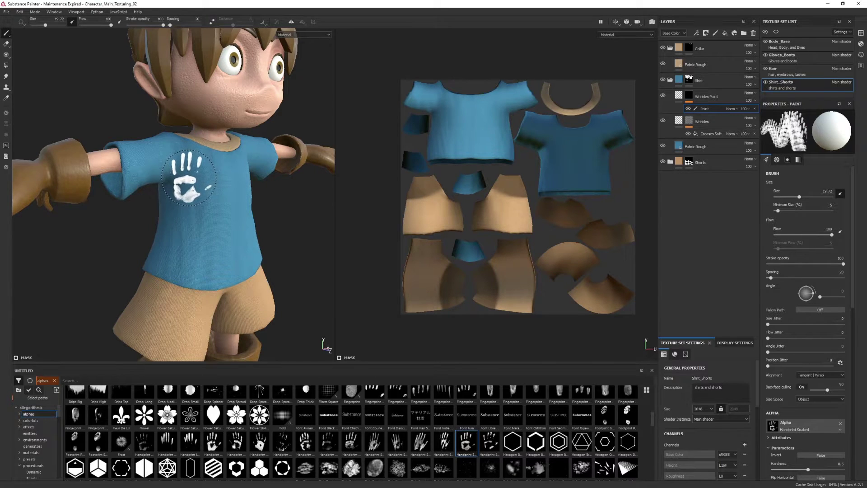
alt+drag(199, 185, 199, 174)
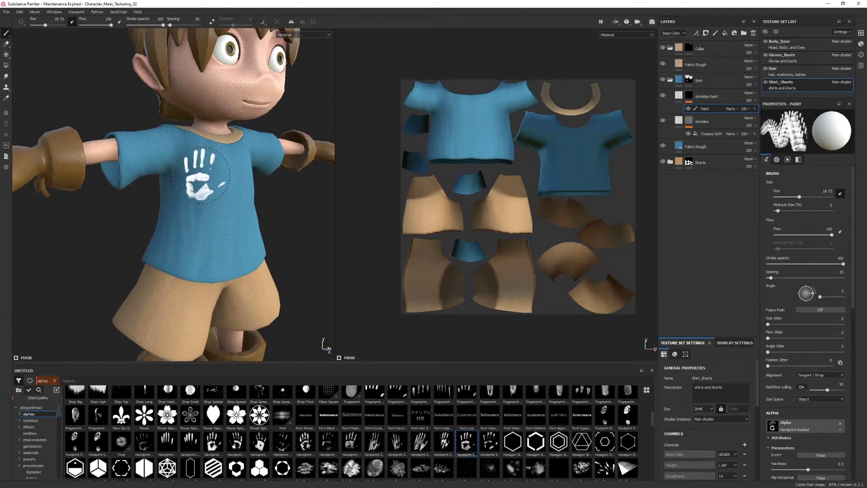
right_click(201, 177)
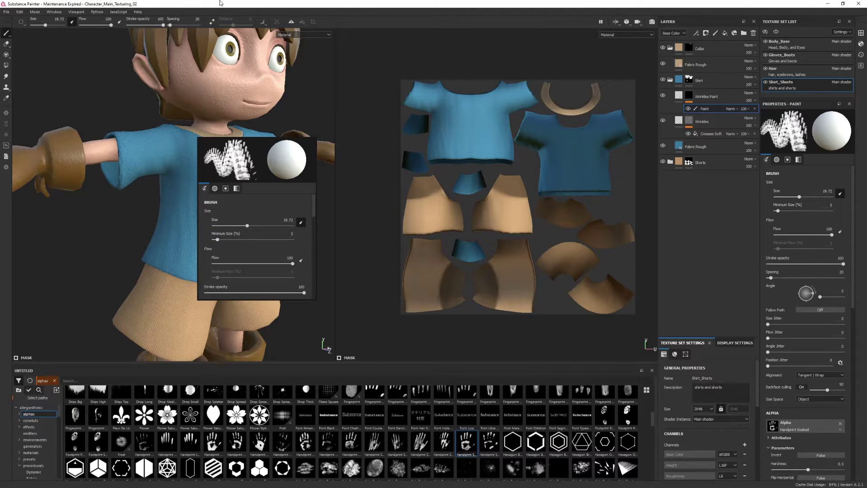
drag(170, 25, 173, 27)
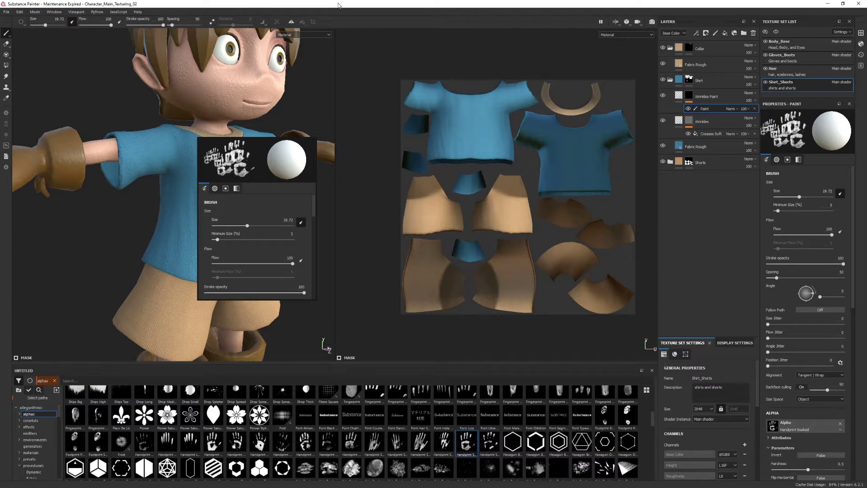
right_click(153, 205)
click(127, 201)
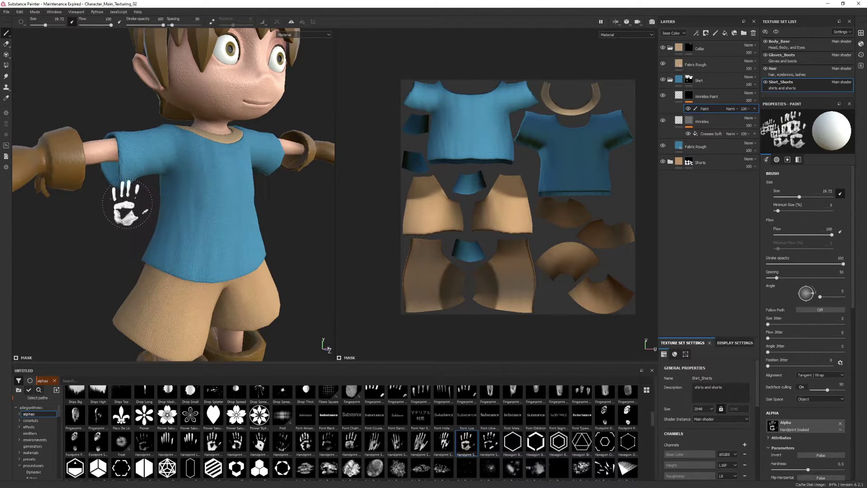
- Stamp a test handprint on the shirt's chest and inspect the imprint from several angles
alt+drag(151, 199, 180, 197)
scroll(193, 200, up, 3)
key(ctrl+z)
click(228, 192)
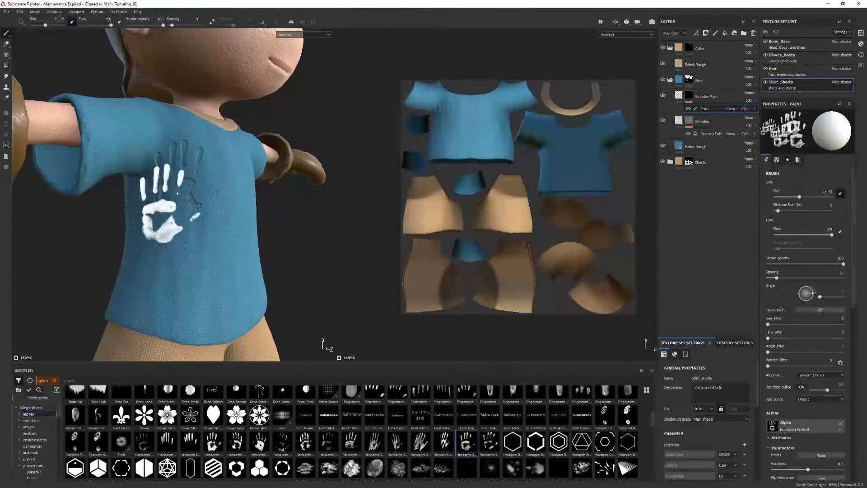
click(217, 226)
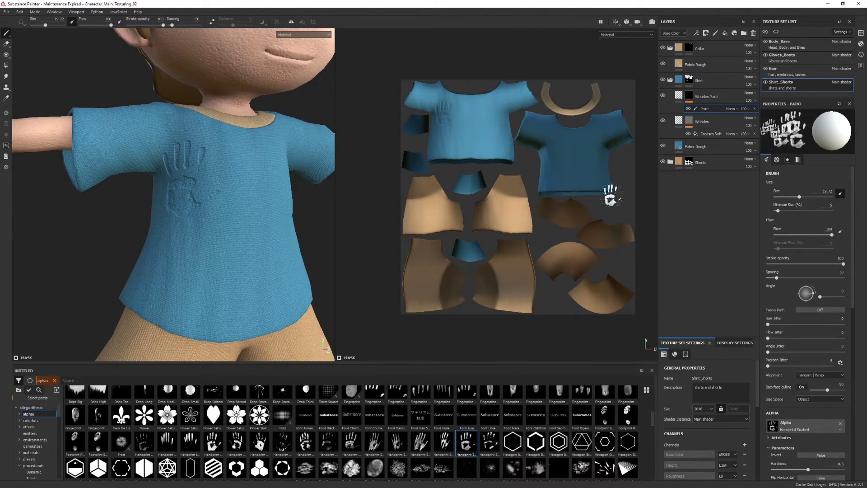
mouse_move(206, 196)
alt+mouse_down()
mouse_move(224, 182)
mouse_move(248, 184)
alt+mouse_up()
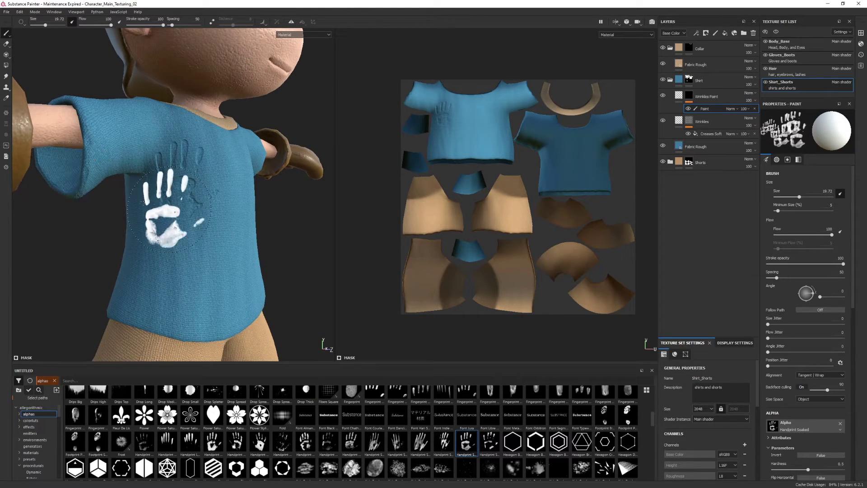
alt+drag(192, 205, 184, 207)
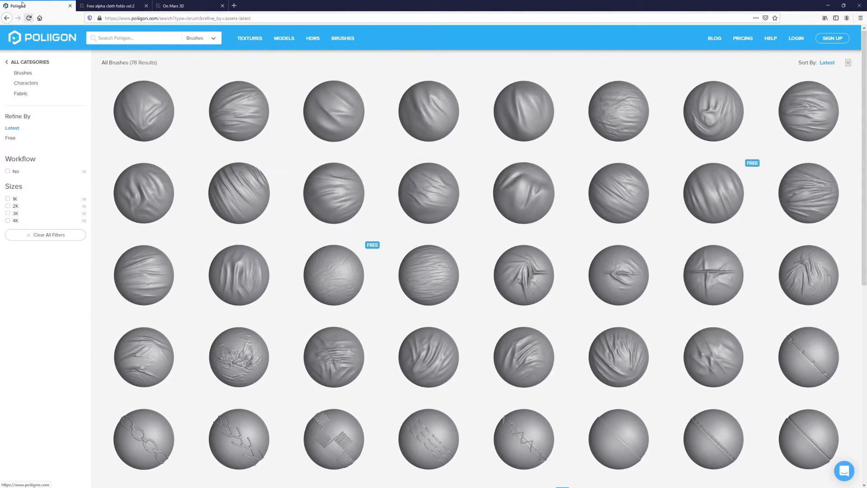
- Switch to the browser and examine Poliigon's fabric wrinkle and stitch brushes, including the free Brush Fabric Wrinkles Couch 04
mouse_move(568, 230)
scroll(567, 229, down, 2)
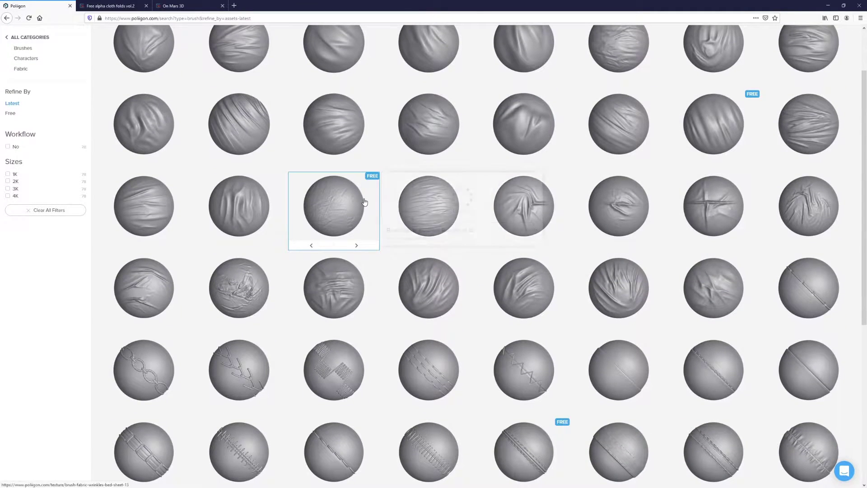
mouse_move(364, 203)
scroll(548, 375, down, 6)
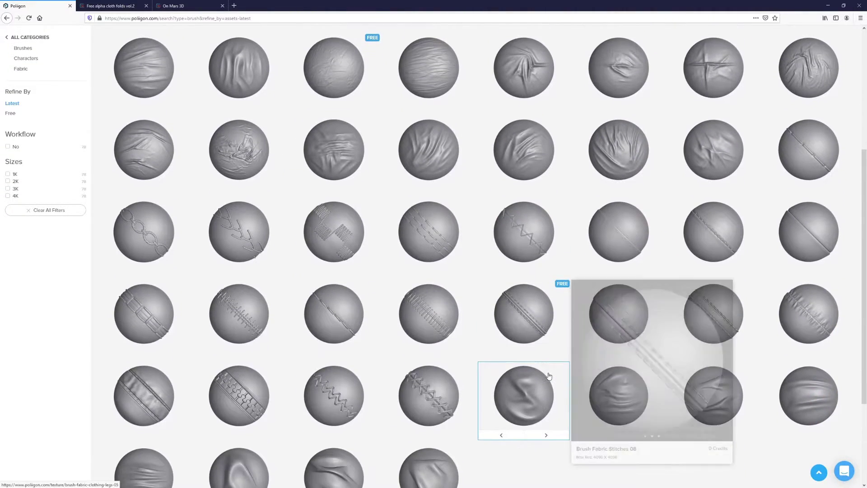
scroll(535, 341, up, 6)
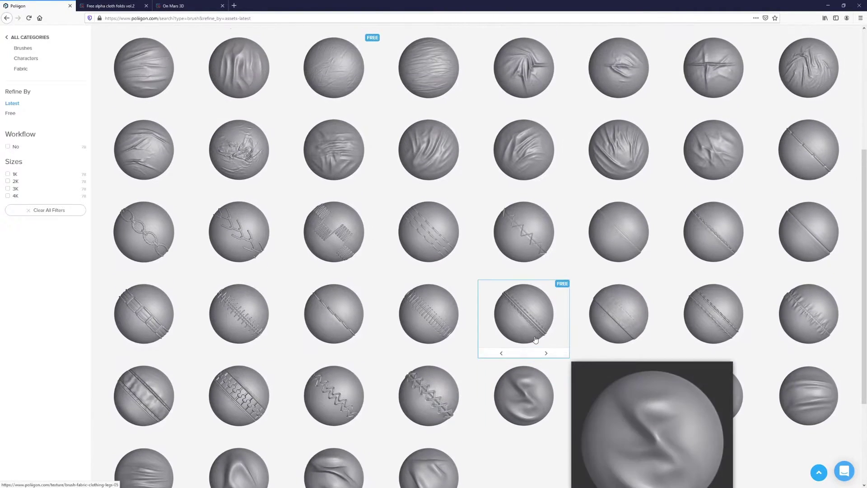
scroll(535, 339, up, 2)
mouse_move(709, 204)
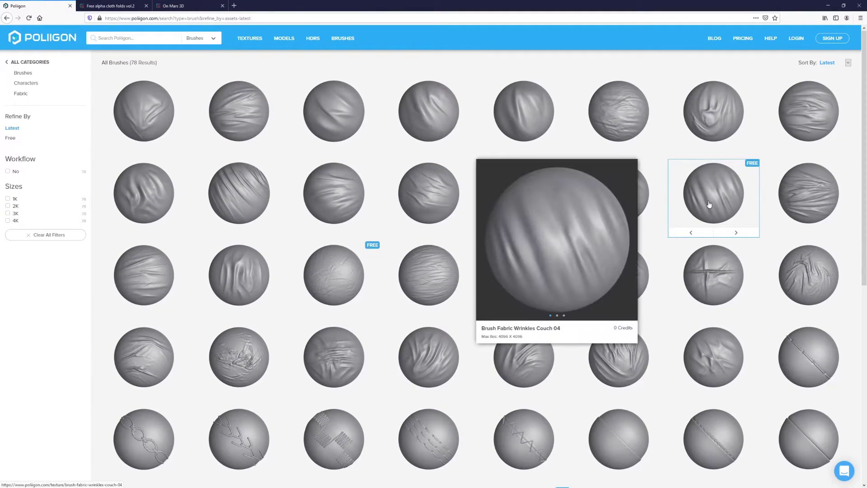
- Examine the Gumroad pages for Free alpha cloth folds vol.2 and On Mars 3D
click(111, 6)
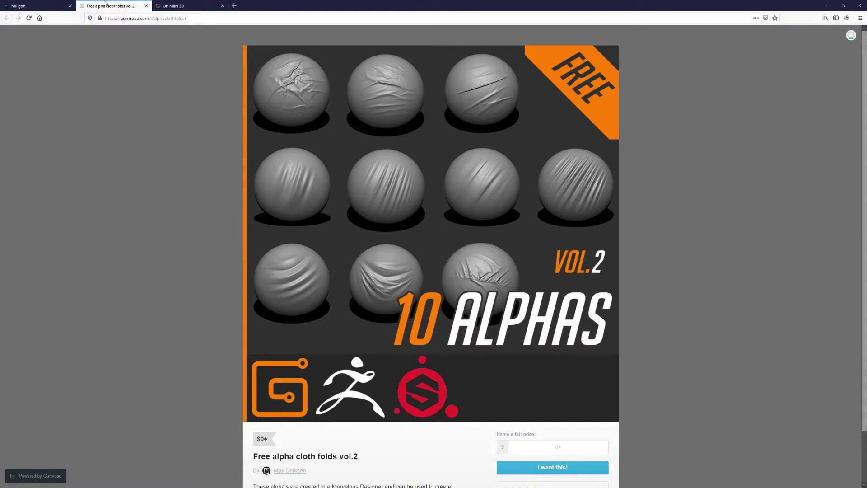
click(63, 4)
click(123, 3)
scroll(410, 343, down, 2)
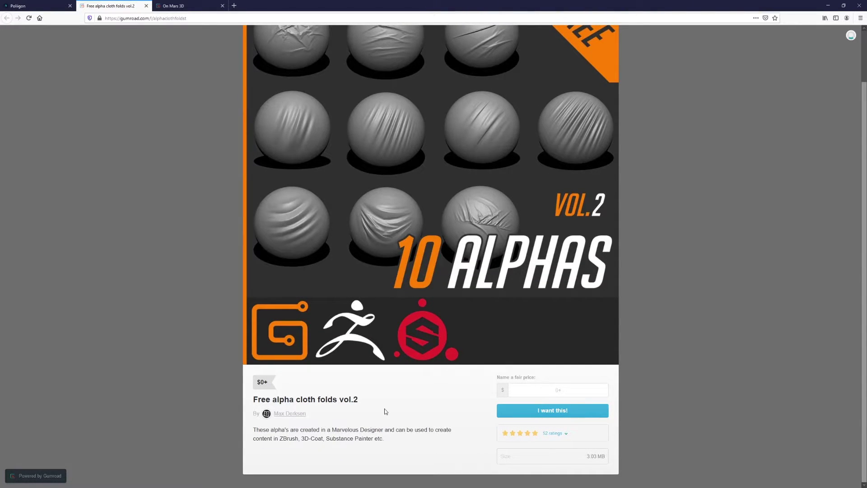
scroll(429, 353, up, 2)
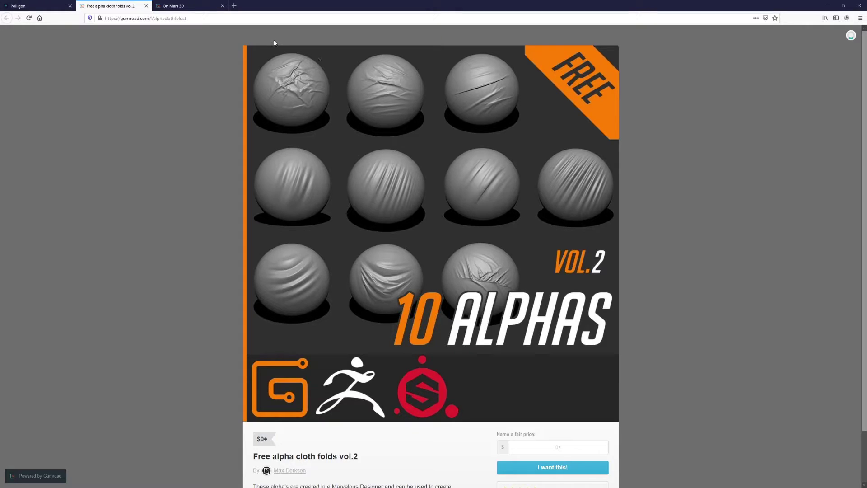
click(174, 8)
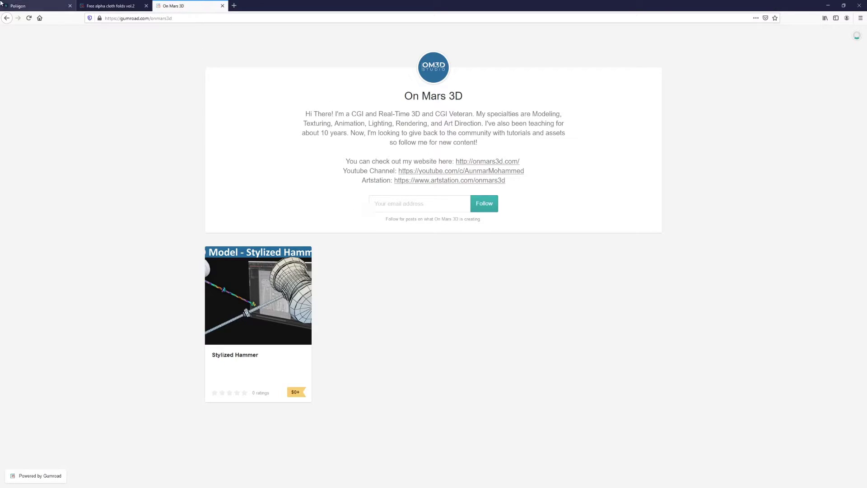
click(21, 6)
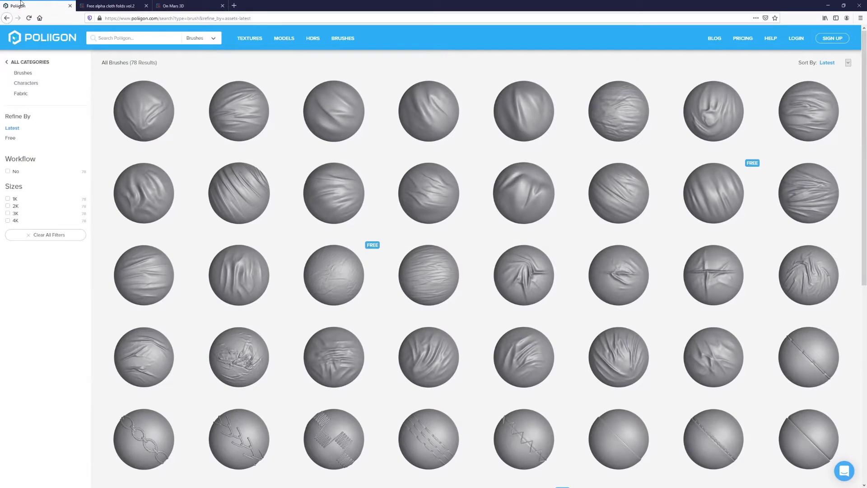
- Switch back to Substance Painter and add all ten PSD alphas from the alphas/Poliigon_Fabrics folder as resources to import
click(828, 5)
alt+drag(302, 183, 242, 200)
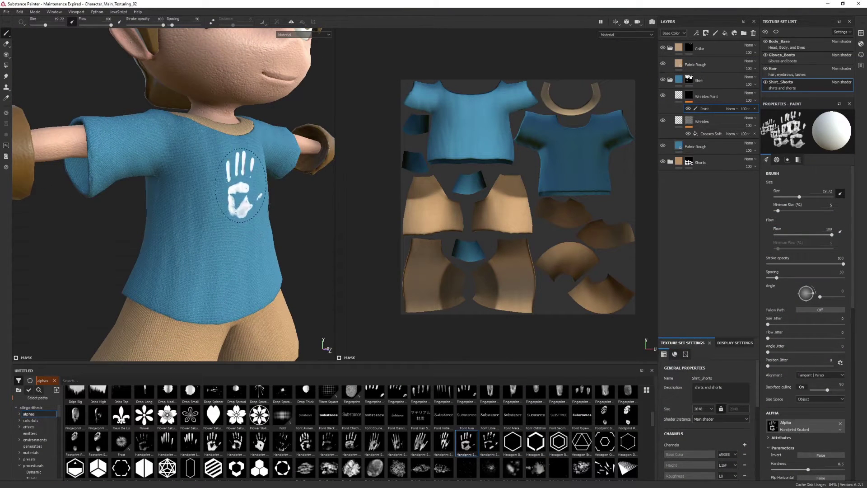
click(8, 12)
click(33, 114)
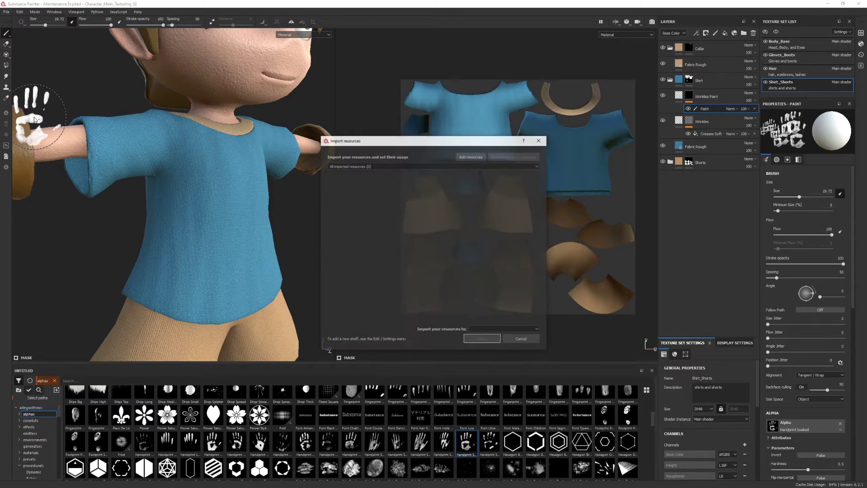
click(461, 151)
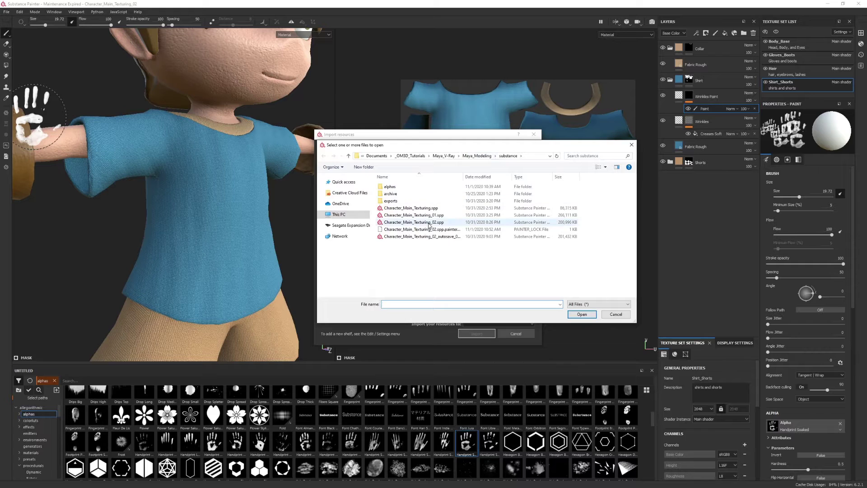
double_click(400, 188)
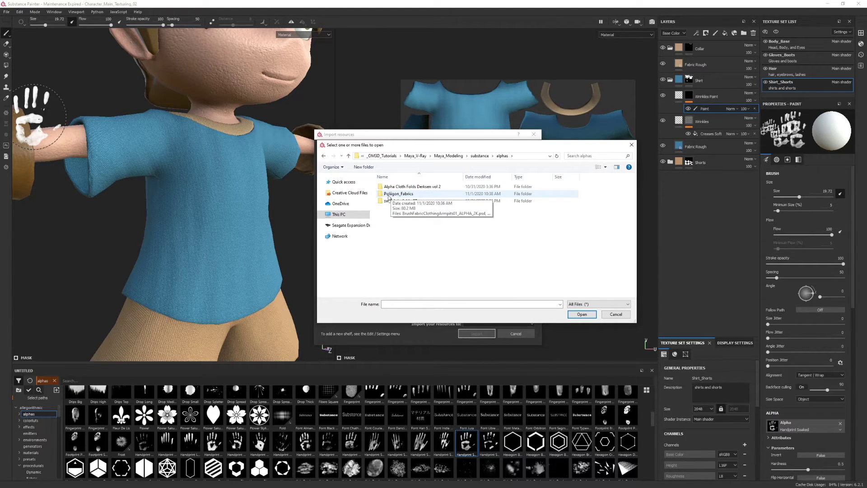
double_click(399, 194)
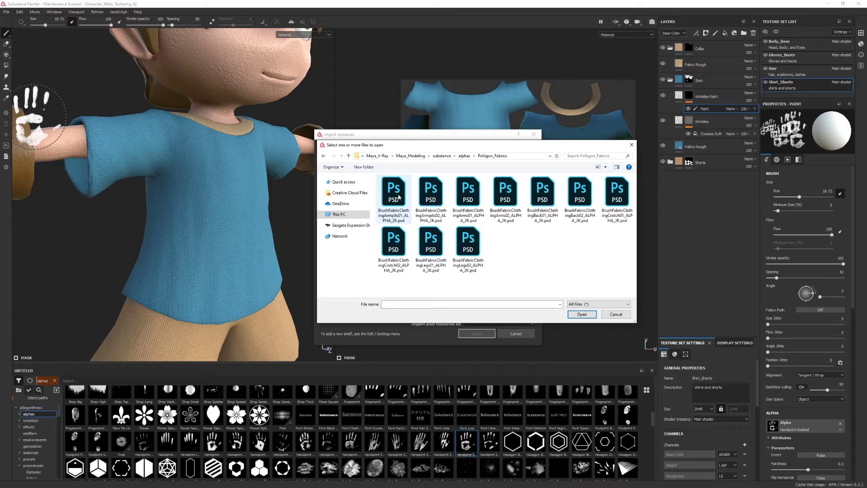
click(397, 195)
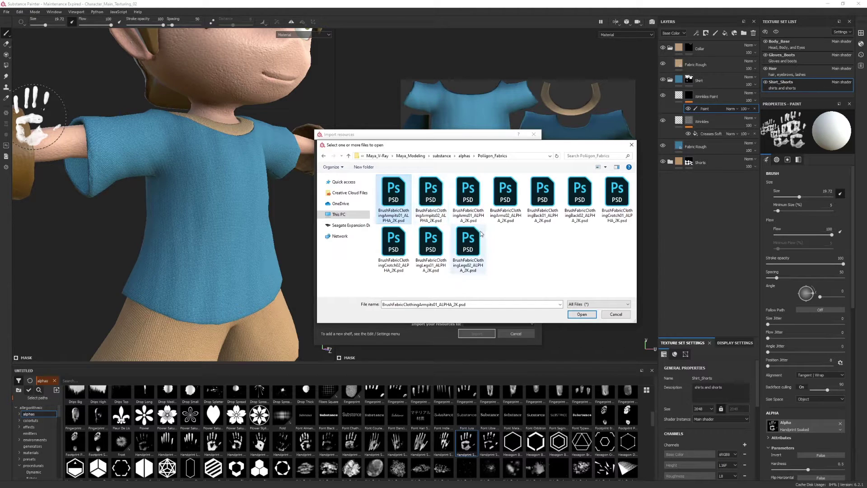
shift+click(468, 238)
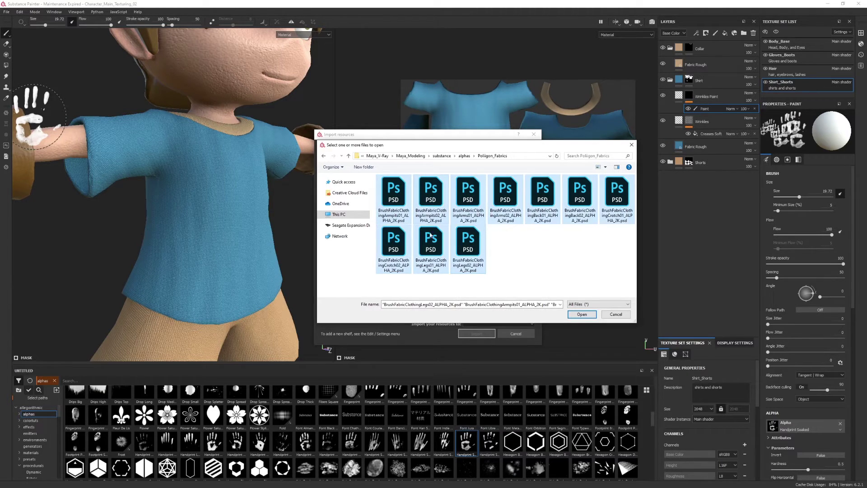
click(581, 314)
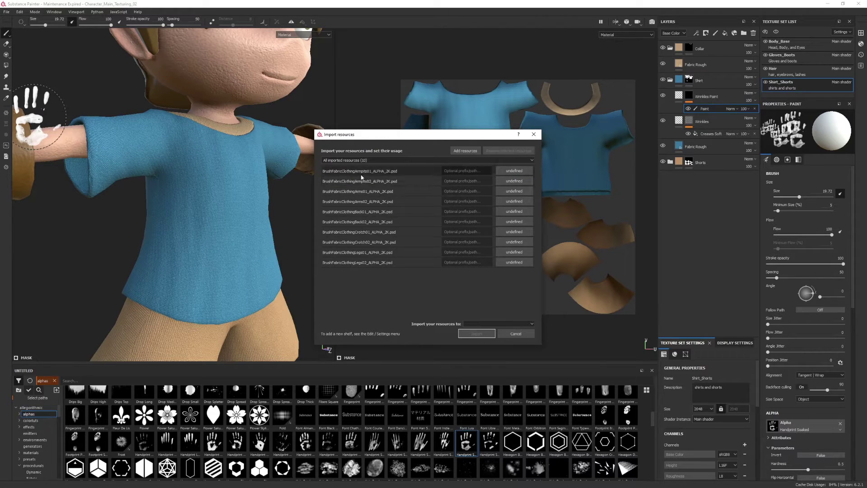
- Set the usage of the BrushFabricClothing resources in the import list to alpha
click(412, 161)
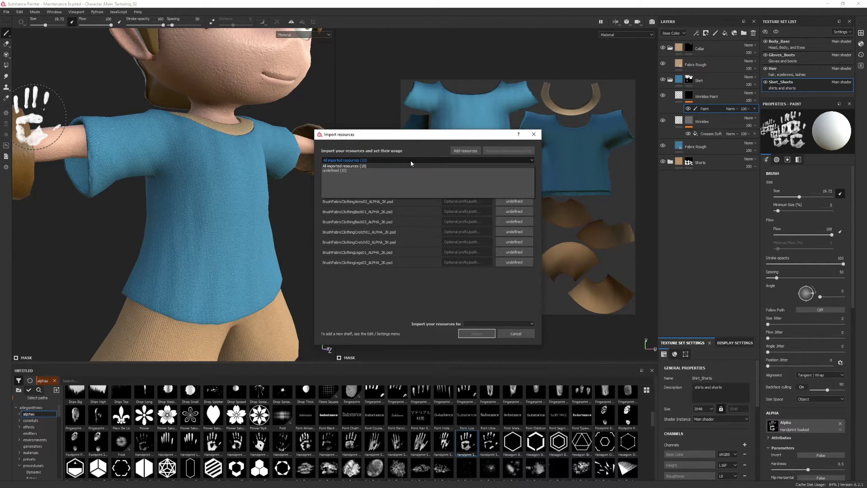
click(411, 164)
click(520, 171)
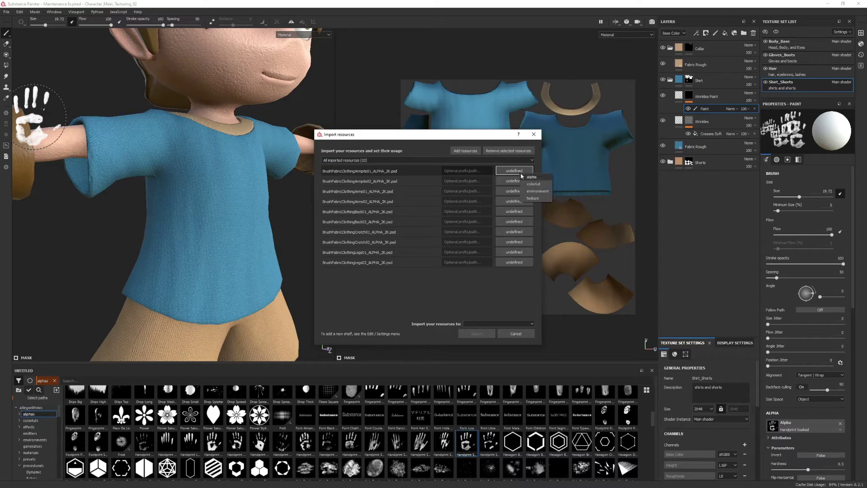
click(528, 181)
click(536, 183)
click(522, 191)
click(536, 192)
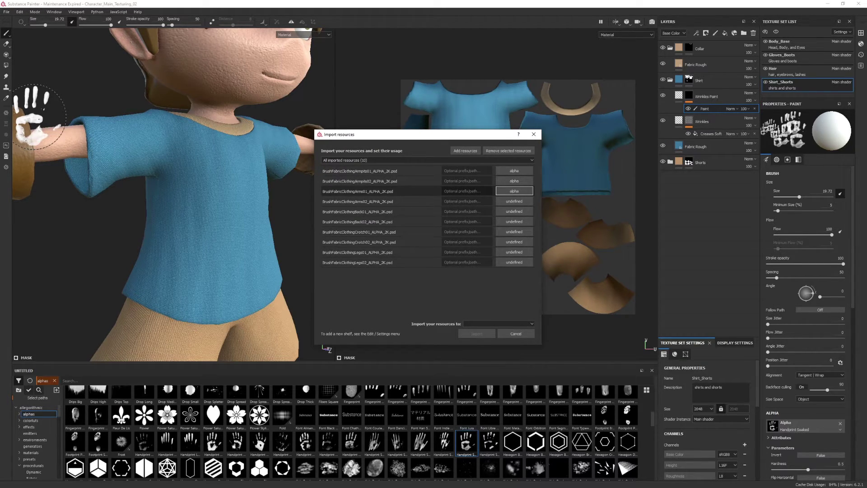
- Import the BrushFabricClothing alphas permanently into the shelf instead of the current session or project
click(473, 324)
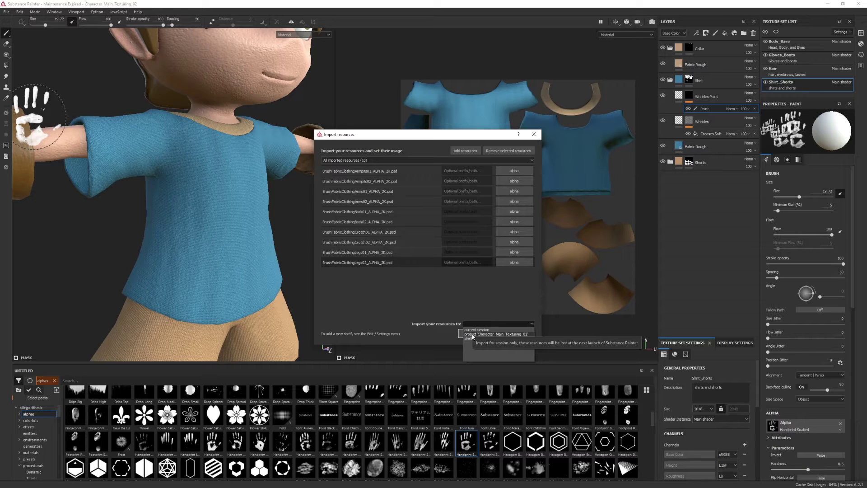
click(469, 339)
click(474, 337)
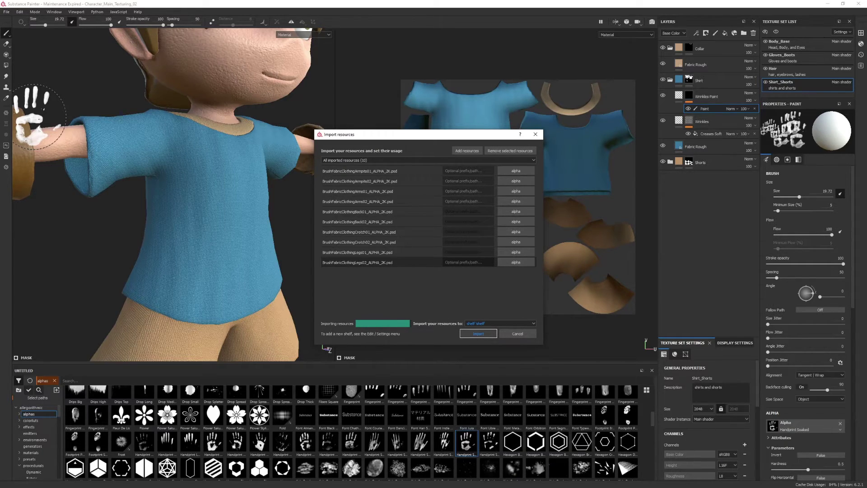
- List the shelf's own alphas, enlarge the resource browser and assign BrushFabricClothingArmpits01_ALPHA_2K as the brush alpha
click(21, 413)
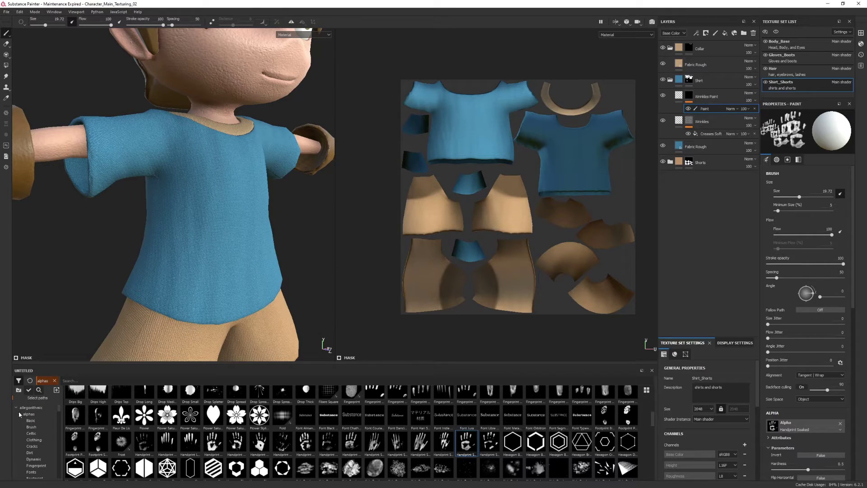
click(16, 407)
click(26, 427)
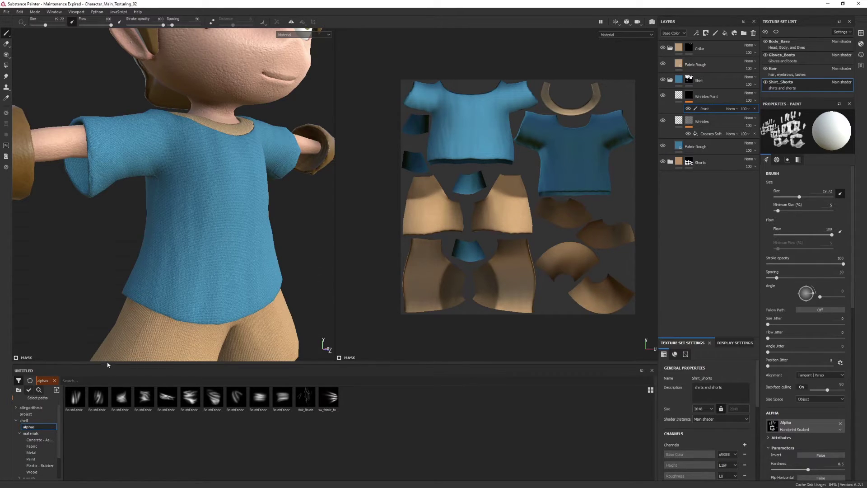
drag(100, 364, 108, 323)
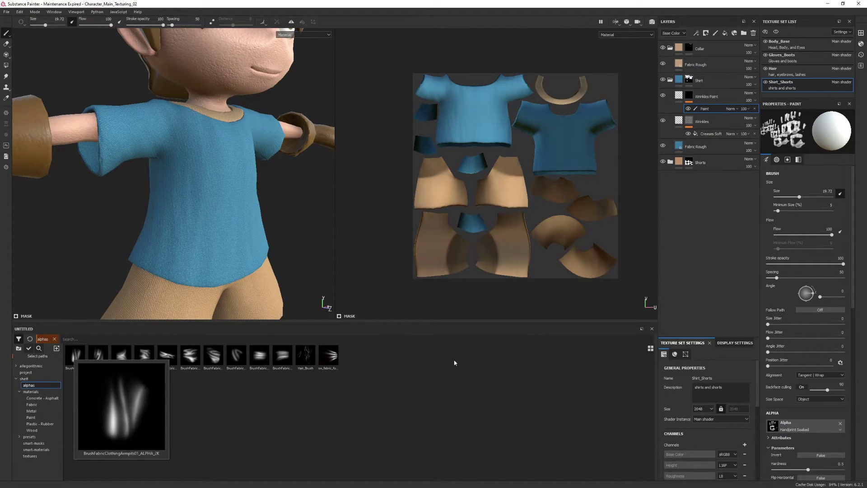
mouse_move(69, 358)
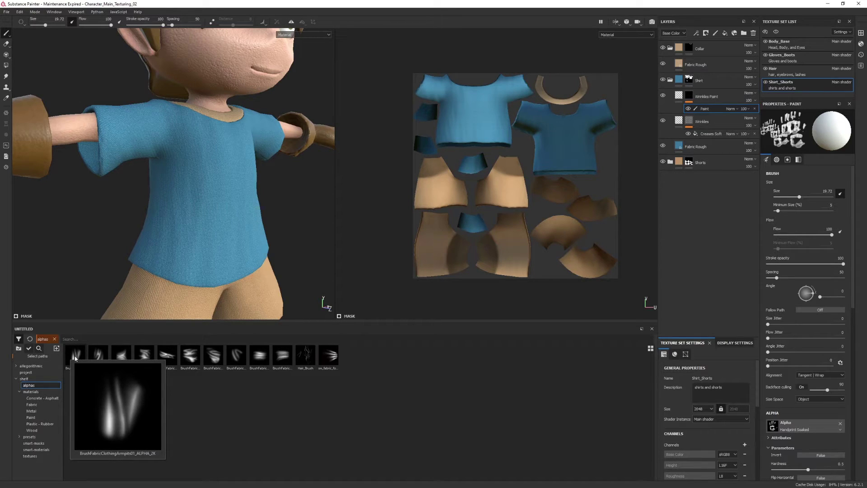
mouse_move(76, 358)
mouse_down()
mouse_move(243, 398)
mouse_move(643, 430)
mouse_move(798, 426)
mouse_up()
- Search the brush's alpha picker for "alpha brush", clear the search and close the picker
click(799, 427)
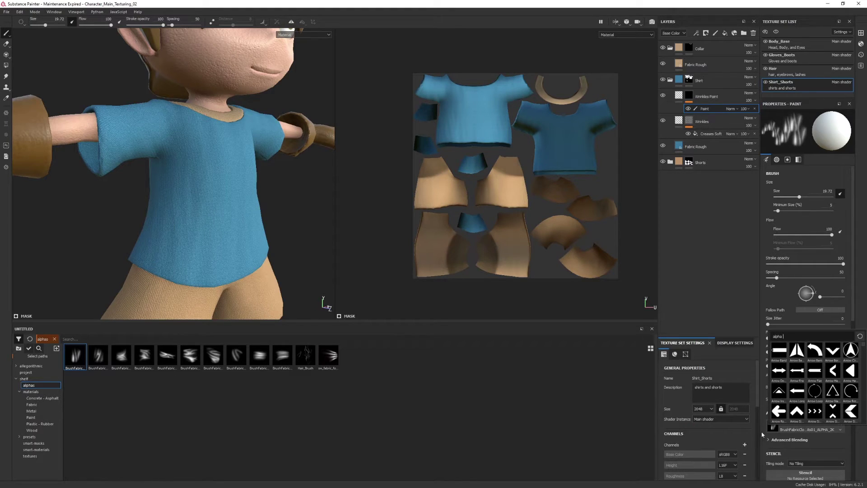
mouse_move(798, 361)
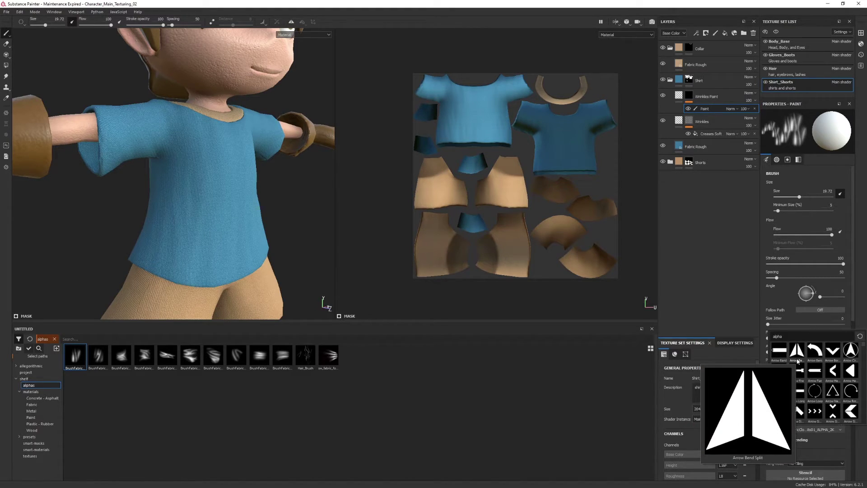
text(brush)
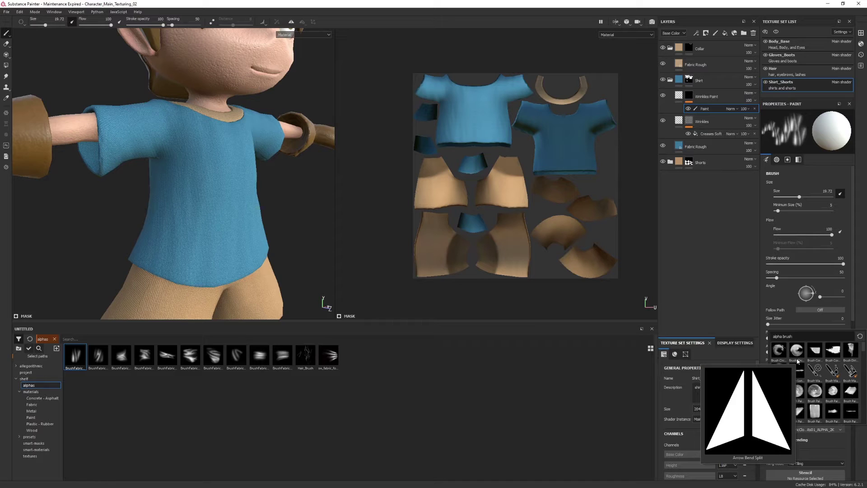
text(s)
key(BackSpace)
key(BackSpace)
key(BackSpace)
key(BackSpace)
key(BackSpace)
key(BackSpace)
key(BackSpace)
key(BackSpace)
key(BackSpace)
key(BackSpace)
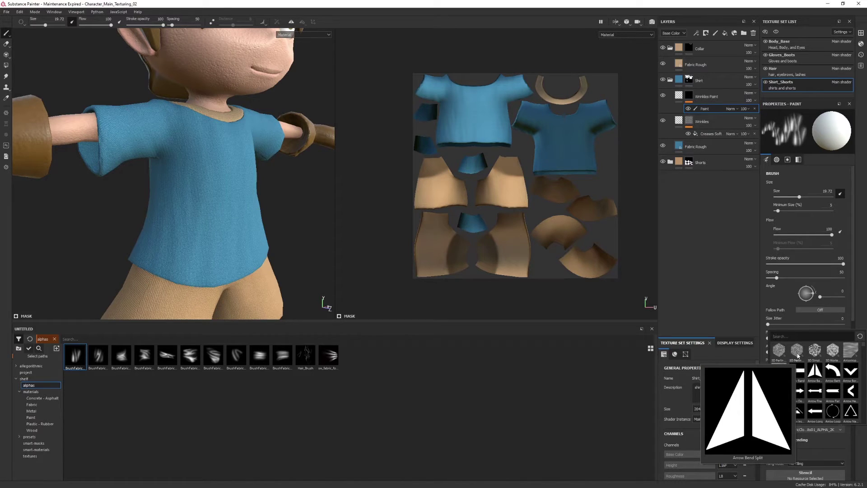
click(455, 397)
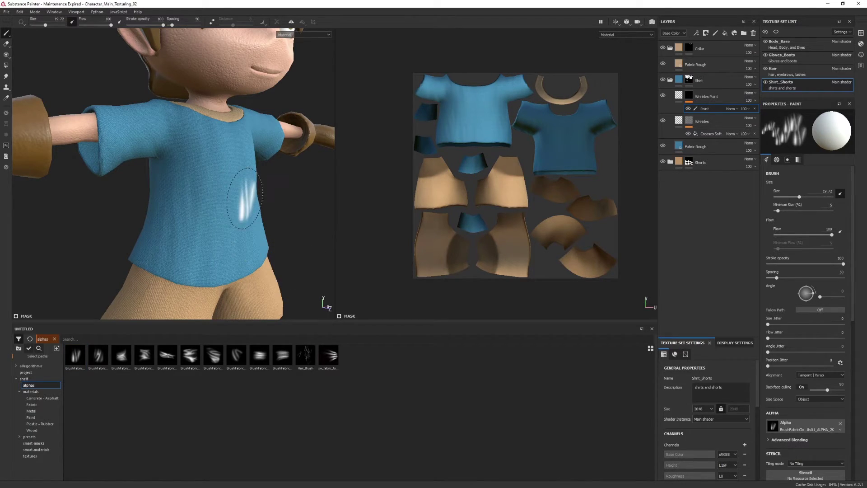
- Try the brush outline and crosshair cursors over the shirt and return to the full preview cursor
alt+drag(244, 198, 253, 194)
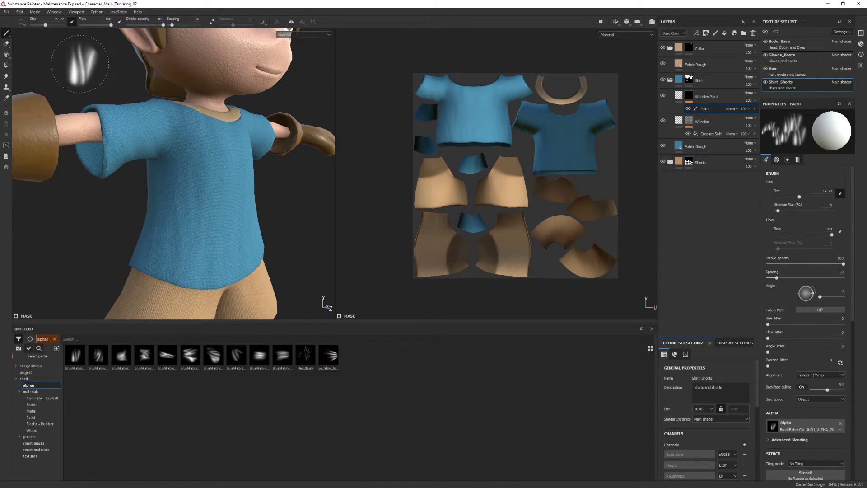
click(21, 22)
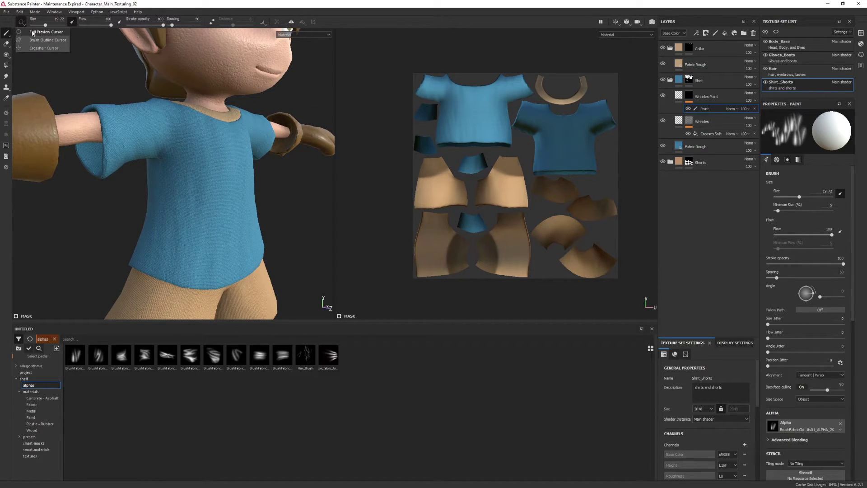
click(33, 33)
click(21, 22)
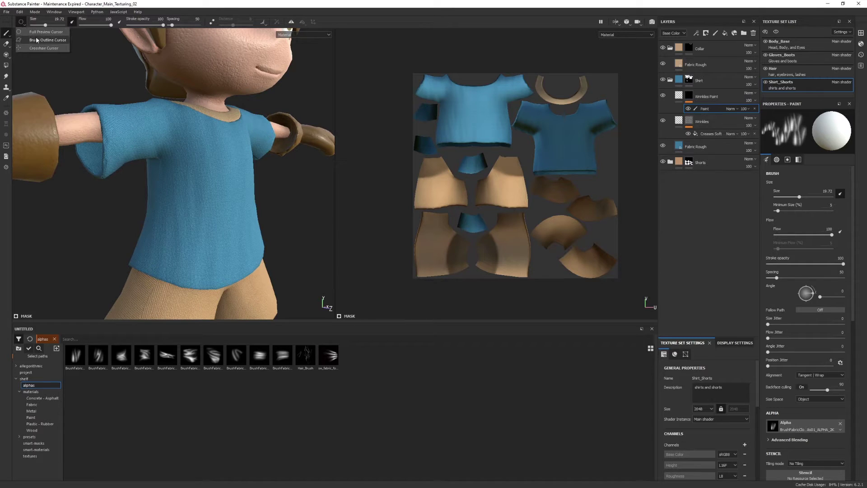
click(39, 40)
alt+drag(189, 184, 190, 218)
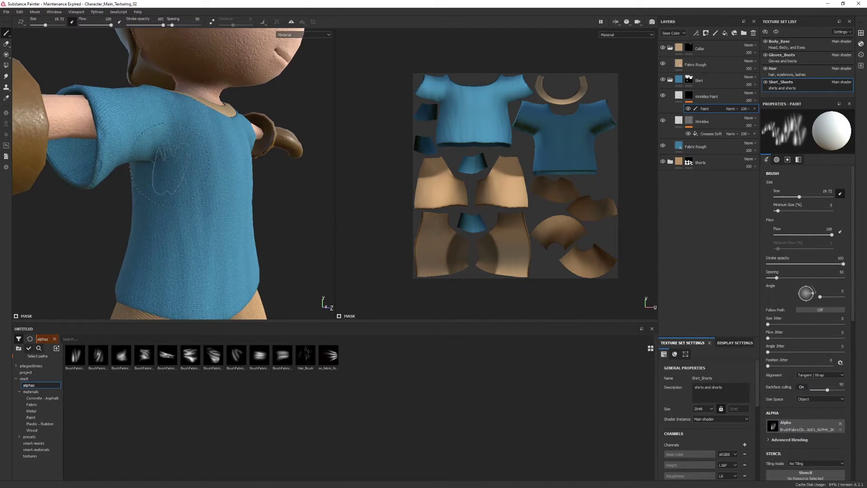
click(21, 22)
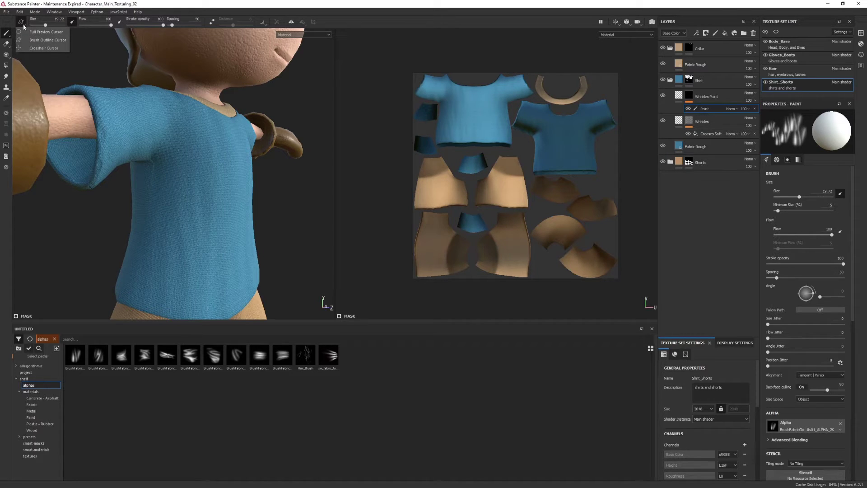
click(34, 47)
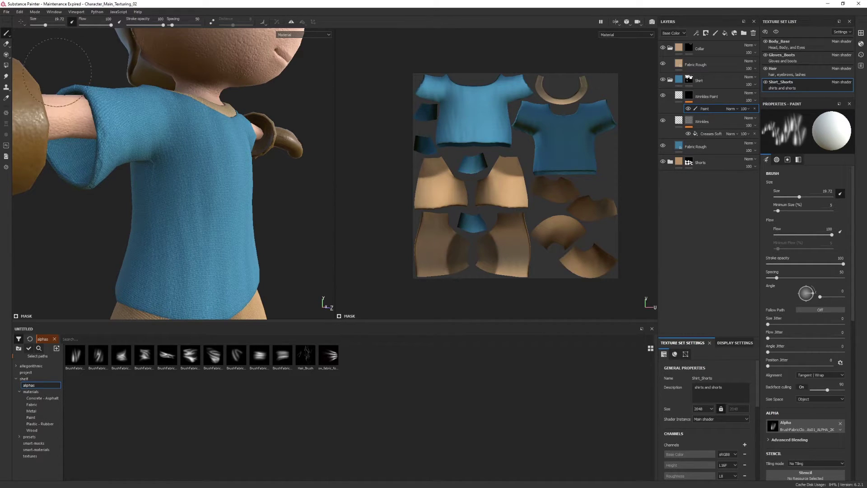
click(21, 22)
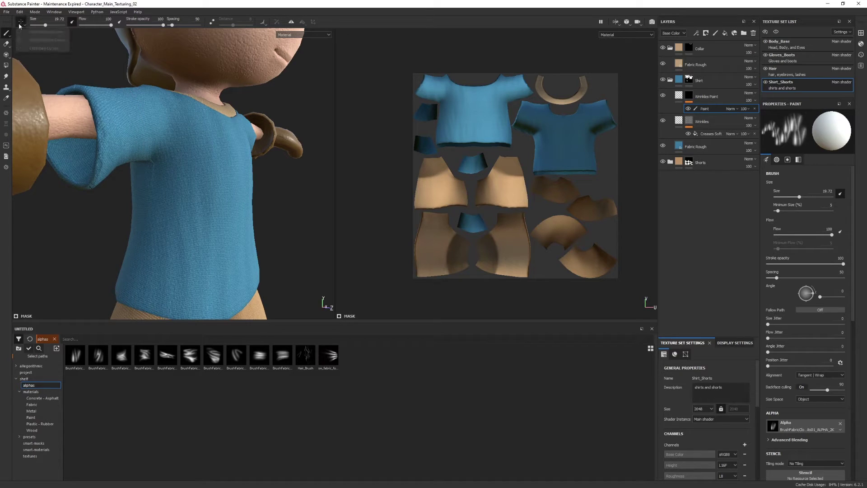
click(26, 32)
- Resize the wrinkle brush over the shirt's armpit to about 24 and lower its flow to 75
mouse_move(186, 214)
alt+mouse_down()
mouse_move(182, 196)
mouse_move(194, 187)
mouse_move(170, 169)
mouse_move(173, 154)
alt+mouse_up()
alt+drag(173, 153, 171, 177)
key(bracketright)
ctrl+right_drag(172, 174, 182, 174)
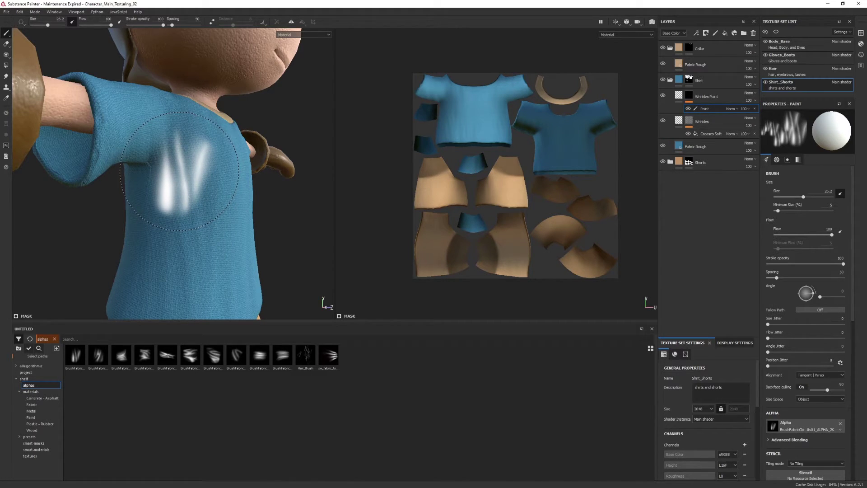
mouse_move(180, 170)
ctrl+right_down()
mouse_move(162, 170)
mouse_move(188, 172)
ctrl+right_up()
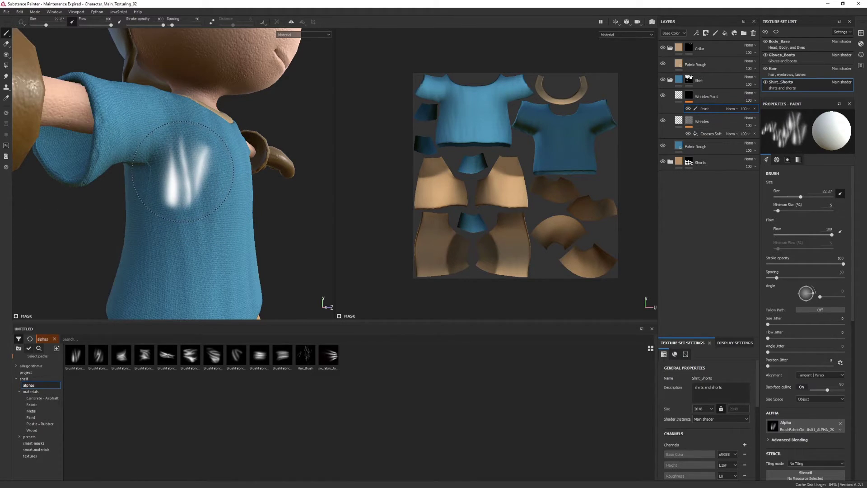
ctrl+right_drag(183, 172, 188, 172)
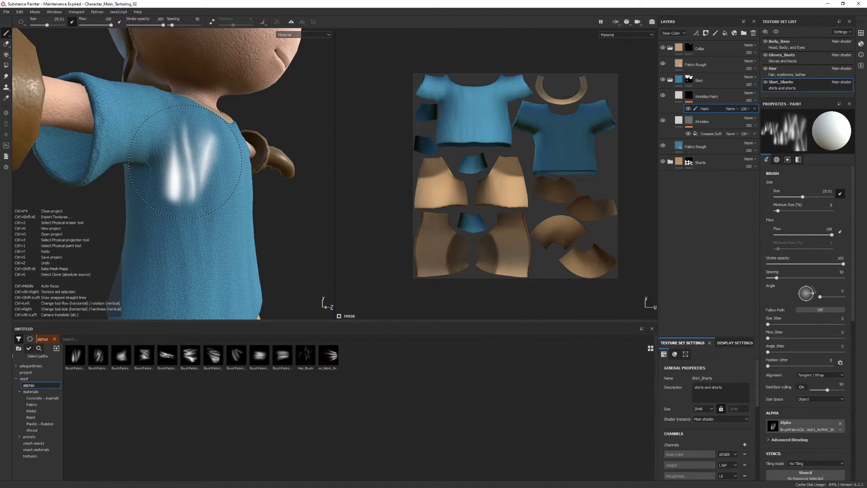
ctrl+drag(185, 162, 182, 161)
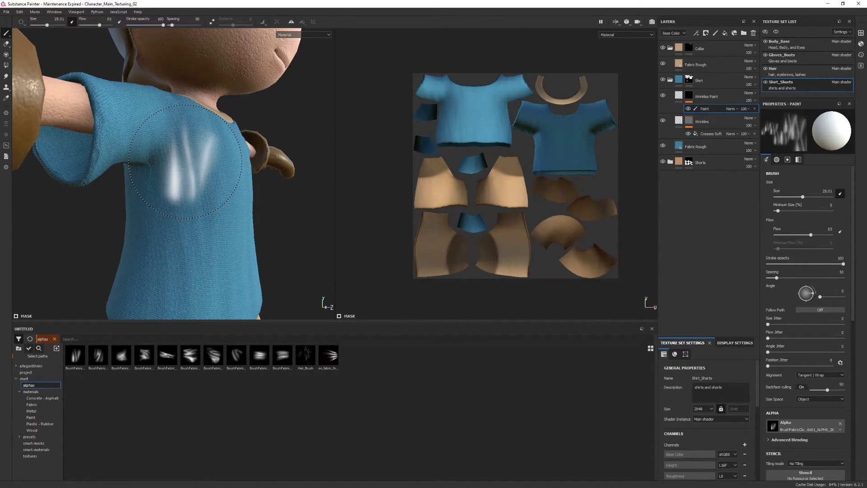
ctrl+right_drag(193, 175, 197, 177)
- Test a wrinkle stamp near the shirt's armpit, undo it and slightly rotate the brush
click(184, 175)
key(ctrl+z)
alt+drag(193, 172, 186, 176)
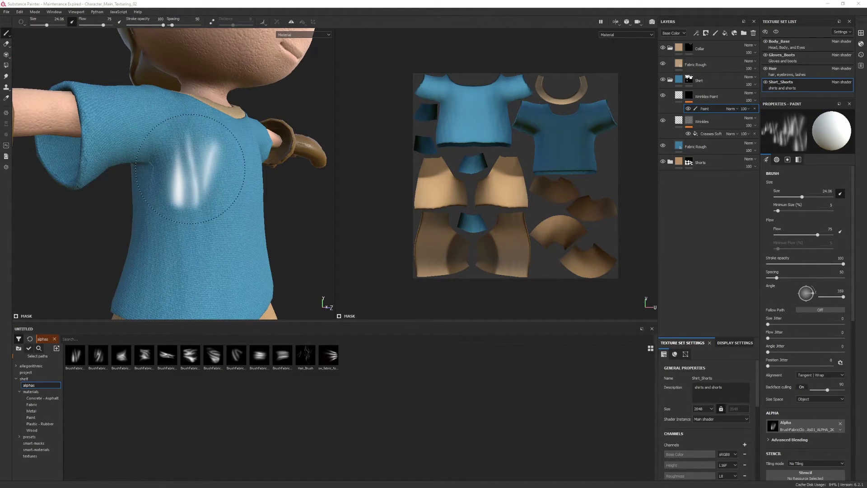
mouse_move(183, 168)
ctrl+mouse_down()
mouse_move(184, 147)
mouse_move(184, 187)
mouse_move(183, 169)
mouse_move(192, 178)
ctrl+mouse_up()
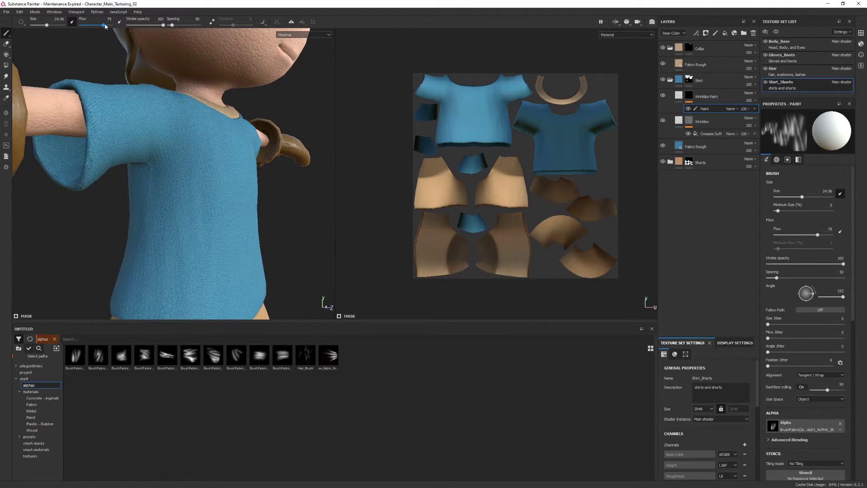
- Raise the wrinkle brush's flow to 100 and its size to about 29, and stamp wrinkles below the shirt's armpits on both sides
drag(104, 27, 108, 27)
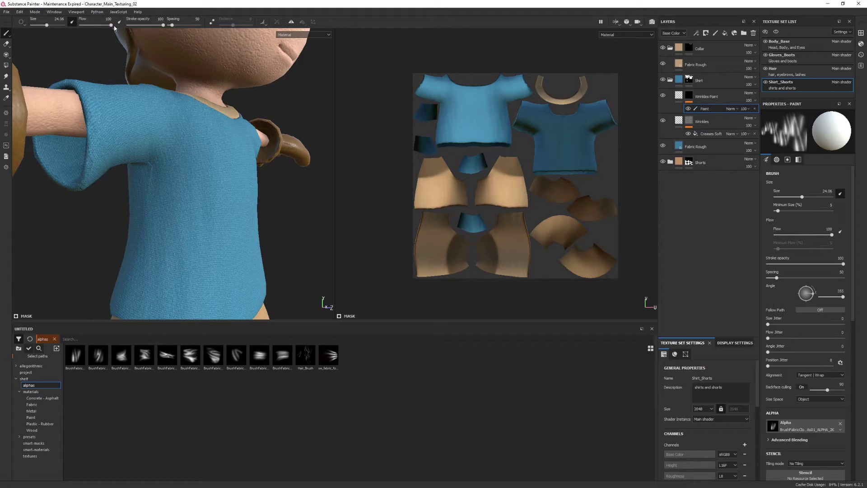
alt+drag(179, 181, 176, 159)
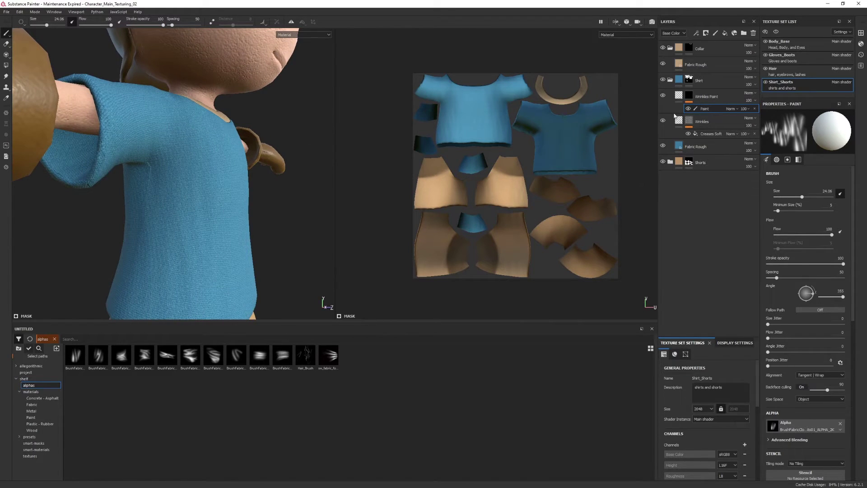
mouse_move(164, 246)
alt+mouse_down()
mouse_move(174, 242)
mouse_move(174, 197)
alt+mouse_up()
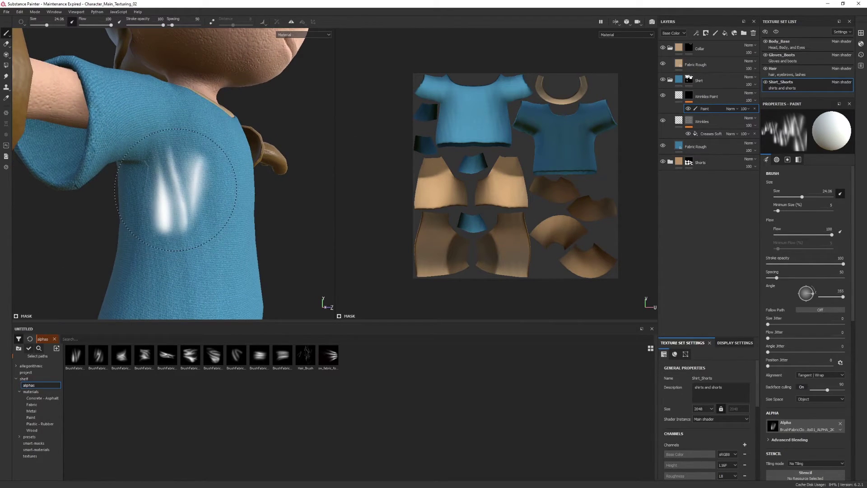
ctrl+right_drag(174, 198, 178, 199)
click(178, 197)
mouse_move(230, 228)
alt+mouse_down()
mouse_move(174, 214)
mouse_move(205, 209)
mouse_move(188, 271)
mouse_move(232, 251)
mouse_move(234, 213)
mouse_move(254, 214)
mouse_move(158, 213)
mouse_move(167, 211)
alt+mouse_up()
click(210, 184)
alt+drag(244, 235, 279, 171)
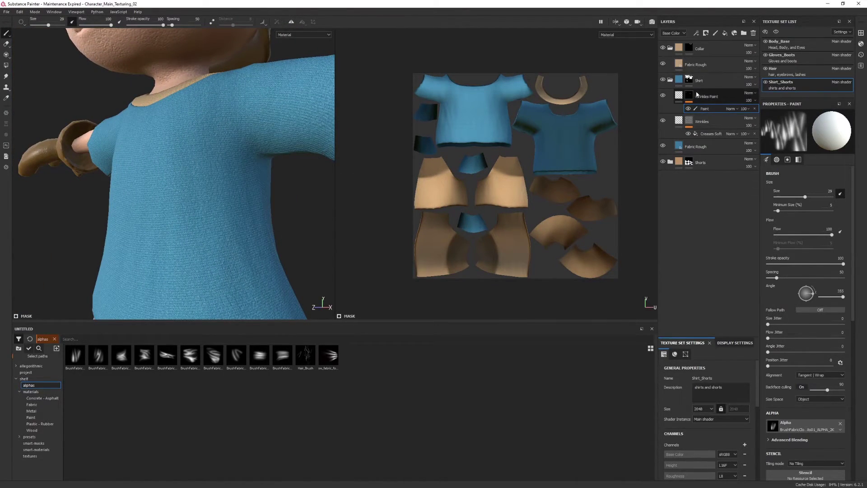
- Set the height value of the Wrinkles Paint fill layer to about -0.4151
click(681, 97)
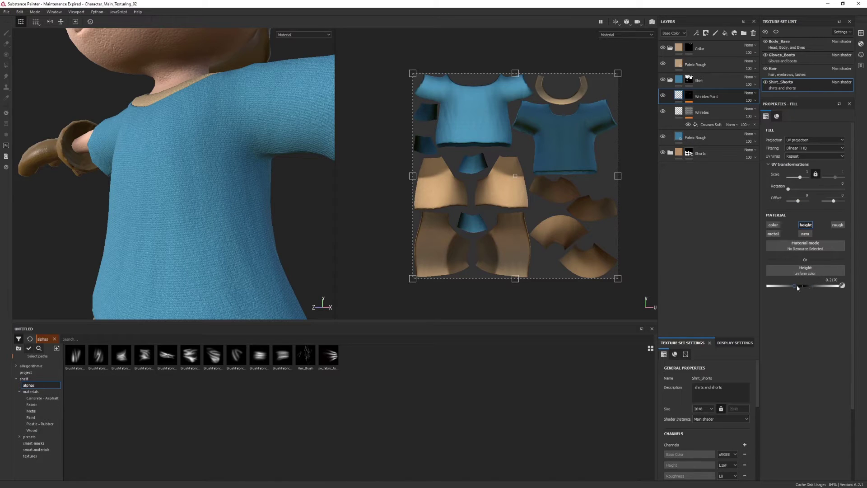
alt+drag(188, 184, 280, 144)
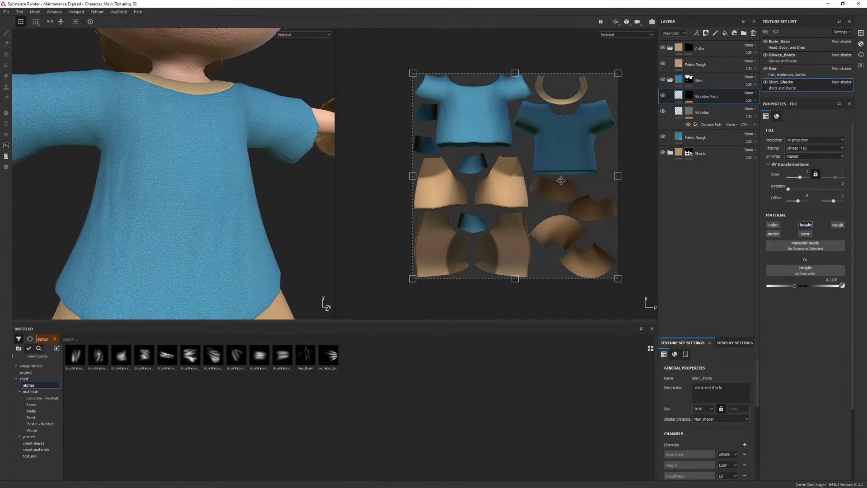
click(678, 97)
drag(795, 285, 786, 288)
alt+drag(95, 106, 201, 145)
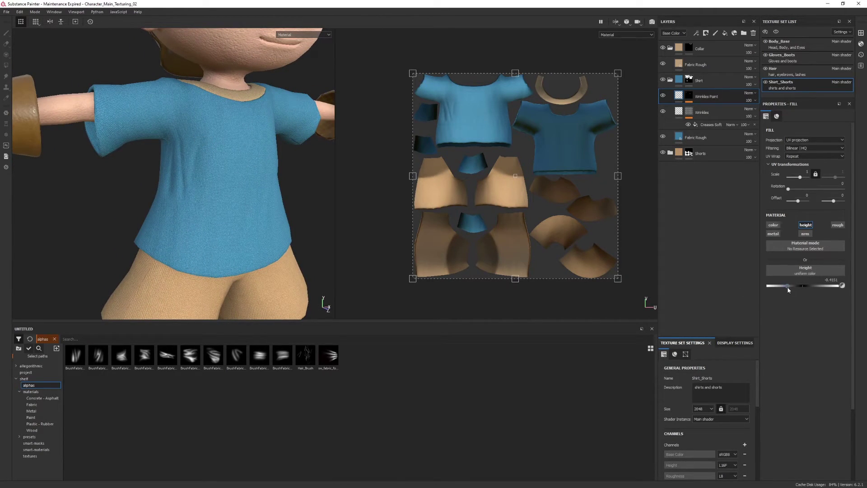
- Return to the Wrinkles Paint mask, load the BrushFabricClothingArmpits02_ALPHA_2K alpha at size about 26.9, and light the shirt's back
click(690, 98)
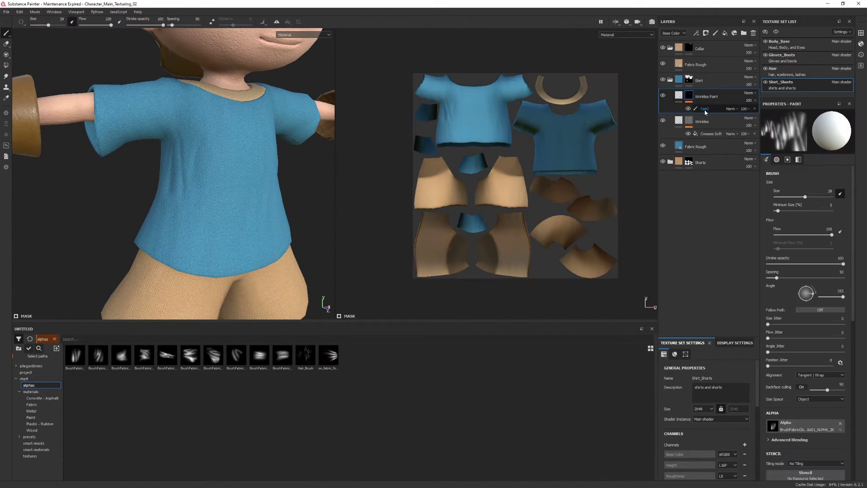
alt+drag(238, 178, 235, 172)
alt+drag(129, 171, 193, 190)
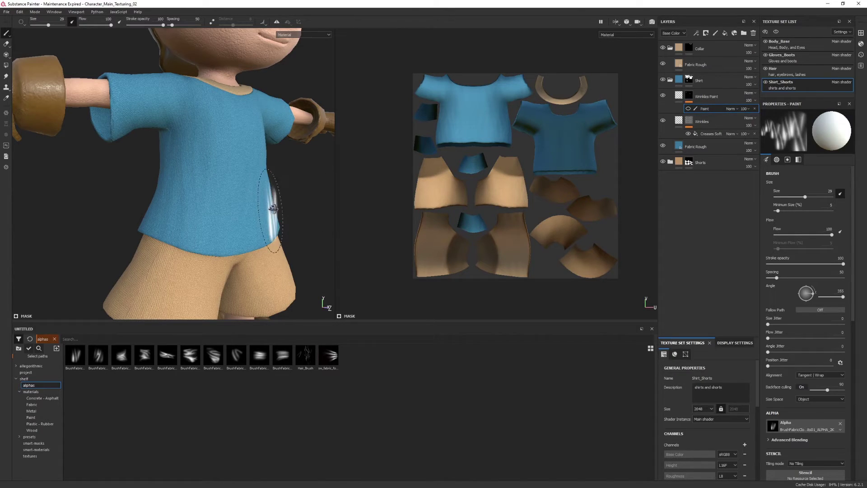
alt+drag(270, 219, 279, 217)
mouse_move(102, 369)
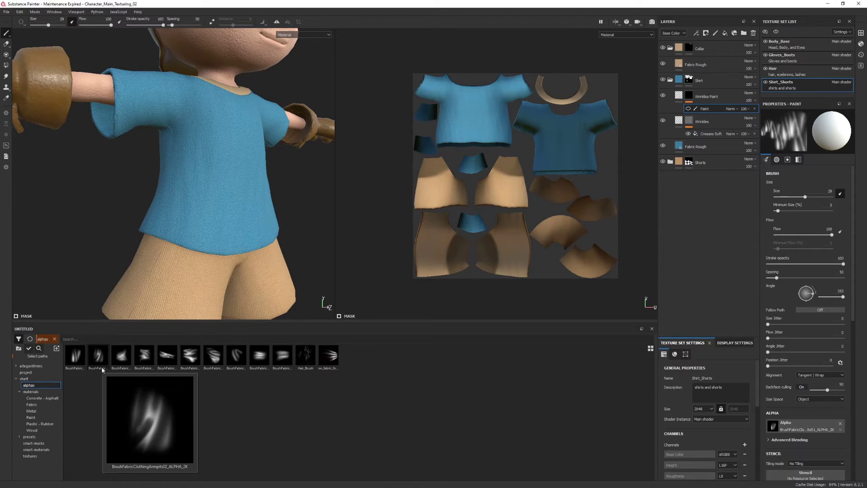
click(102, 360)
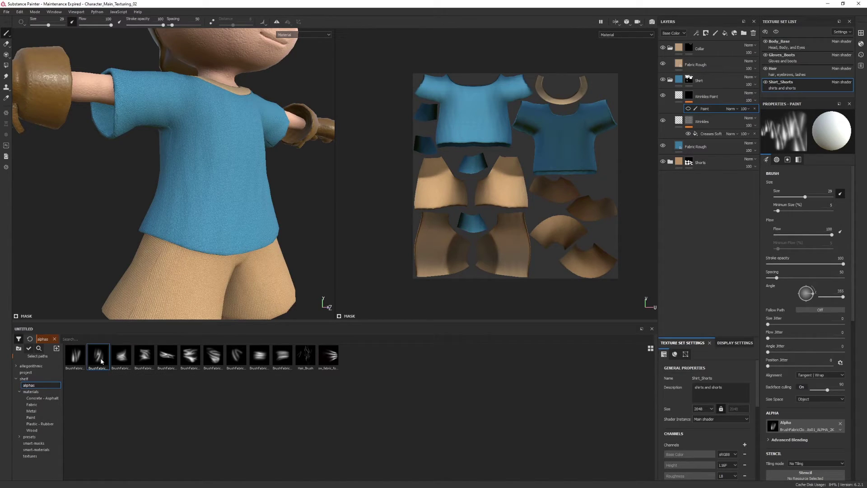
alt+drag(137, 174, 255, 186)
alt+middle_drag(256, 185, 204, 184)
mouse_move(275, 184)
alt+right_down()
mouse_move(198, 123)
mouse_move(198, 132)
alt+right_up()
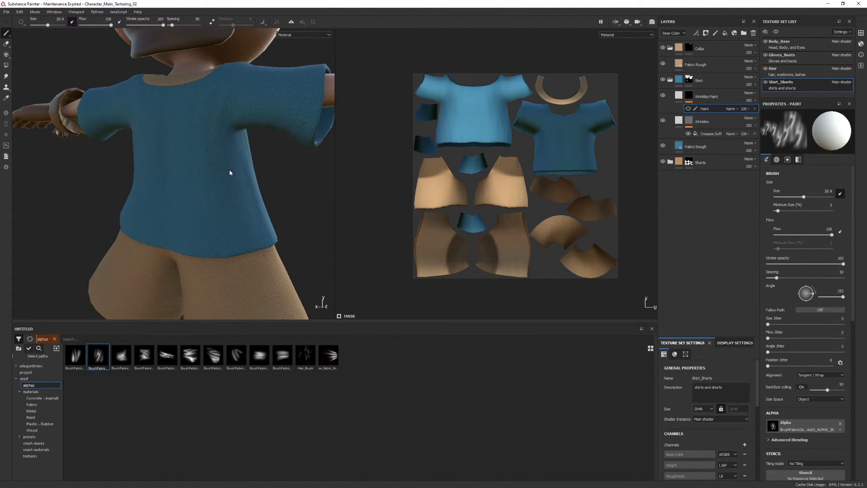
shift+right_drag(229, 169, 209, 135)
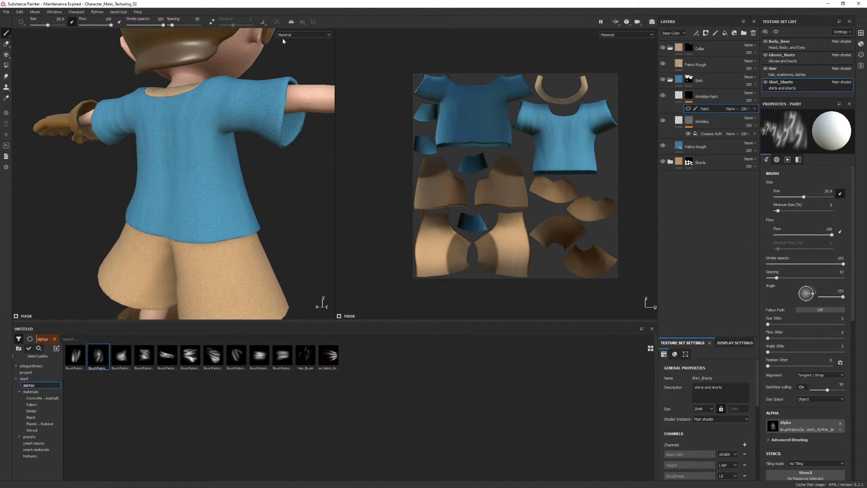
- Make the Paint effect of the Wrinkles Paint mask visible and check the wrinkles around the shirt's back
click(689, 110)
click(689, 111)
mouse_move(230, 192)
alt+mouse_down()
mouse_move(219, 167)
mouse_move(248, 242)
mouse_move(248, 190)
mouse_move(155, 167)
mouse_move(178, 155)
alt+mouse_up()
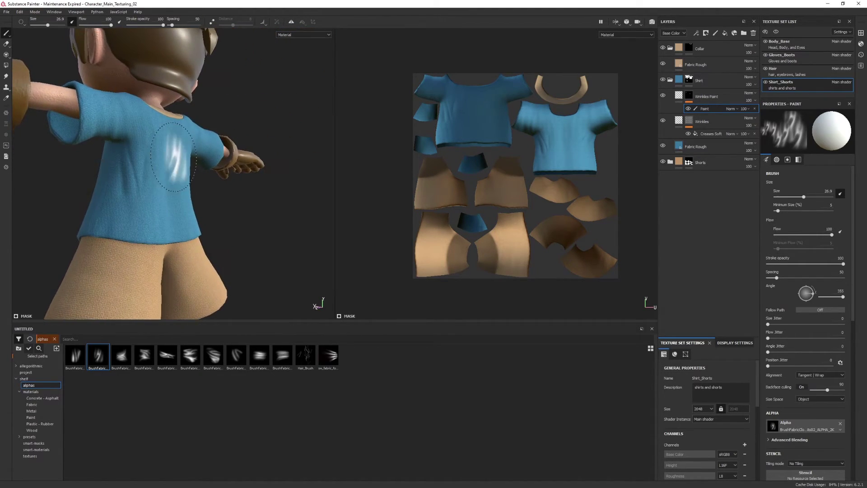
alt+drag(144, 177, 135, 175)
mouse_move(246, 193)
alt+mouse_down()
mouse_move(183, 189)
mouse_move(235, 185)
alt+mouse_up()
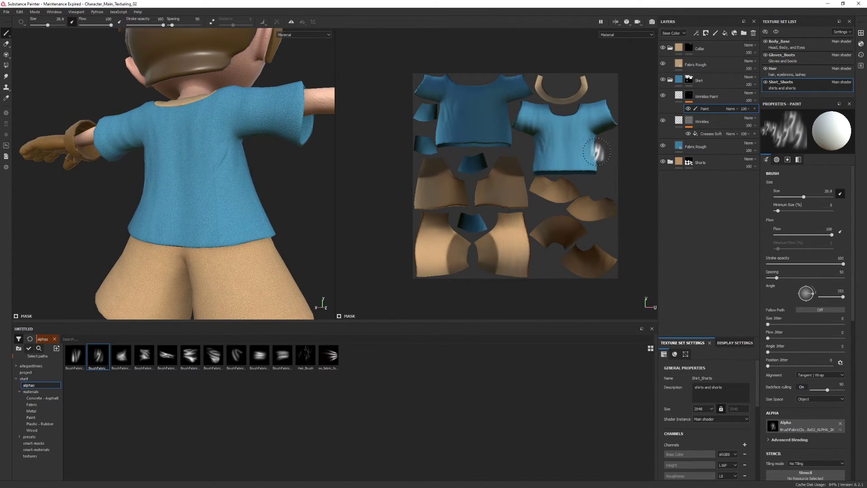
- Load the BrushFabricClothingBack02 alpha and fit the brush to the shirt's back at size about 43.4 and angle about 2
mouse_move(172, 358)
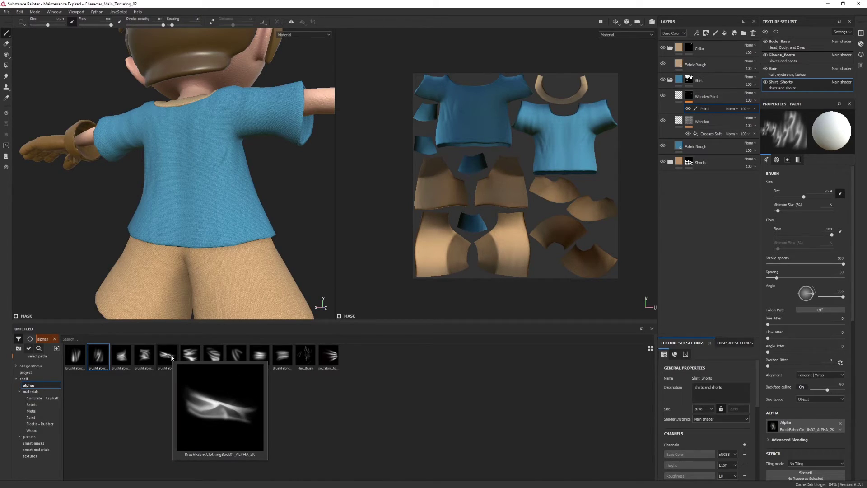
click(190, 358)
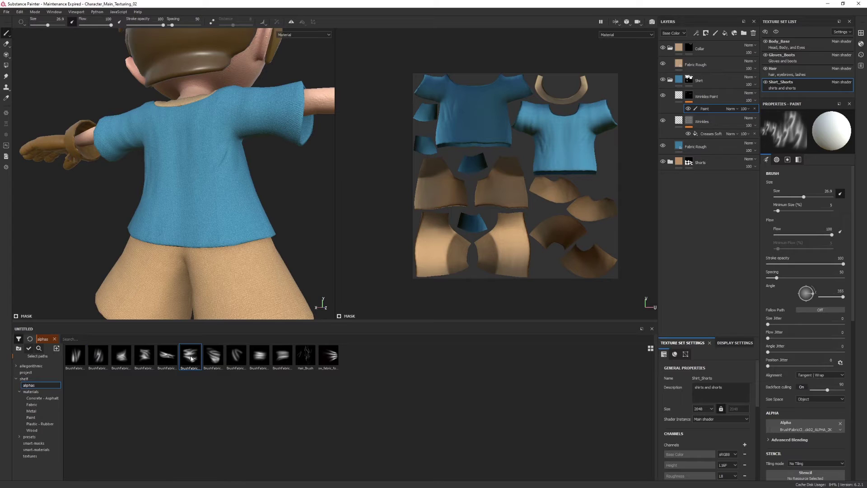
alt+drag(195, 175, 225, 178)
mouse_move(172, 185)
ctrl+right_down()
mouse_move(198, 186)
mouse_move(176, 185)
ctrl+right_up()
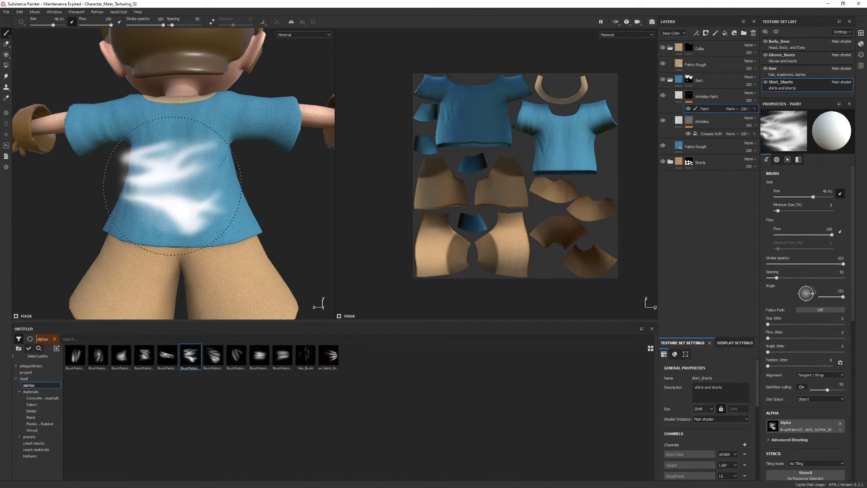
alt+drag(177, 188, 182, 192)
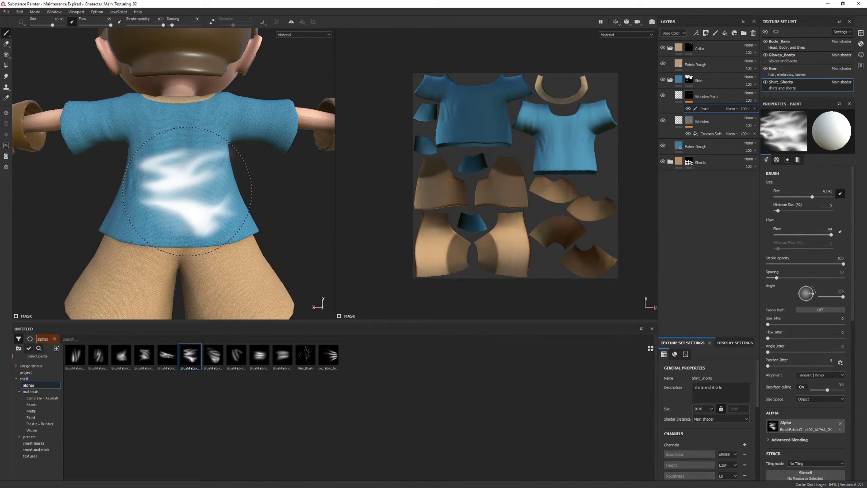
ctrl+right_drag(186, 191, 189, 191)
ctrl+drag(189, 191, 185, 188)
alt+middle_drag(185, 190, 208, 176)
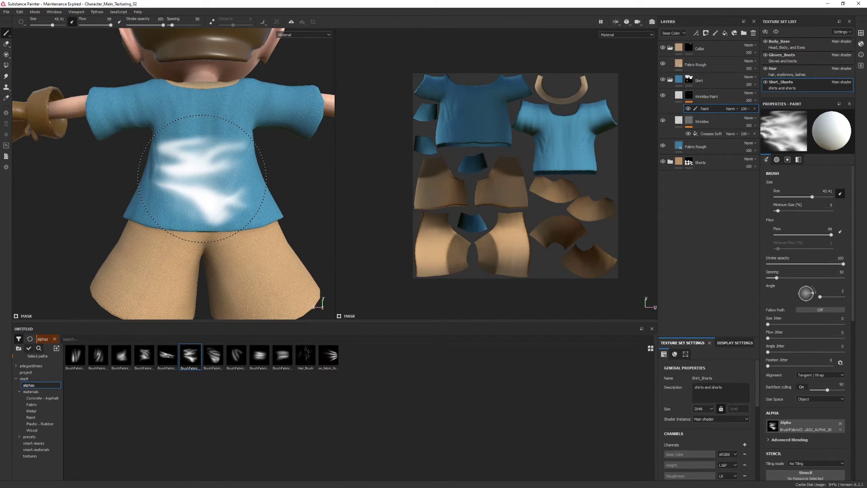
- Reduce the wrinkle brush to size about 36.9 with flow 92 and angle 0, and rotate the lighting around the character
mouse_move(149, 221)
alt+mouse_down()
mouse_move(226, 222)
mouse_move(127, 219)
mouse_move(133, 209)
mouse_move(123, 204)
mouse_move(273, 188)
mouse_move(265, 203)
alt+mouse_up()
mouse_move(244, 188)
ctrl+right_down()
mouse_move(230, 188)
mouse_move(236, 188)
ctrl+right_up()
ctrl+drag(247, 187, 244, 189)
mouse_move(265, 189)
shift+right_down()
mouse_move(227, 189)
mouse_move(251, 348)
shift+right_up()
- Compare the crotch, back and fabric-fold alphas and load BrushFabricClothingLegs02_ALPHA_2K into the brush
mouse_move(253, 359)
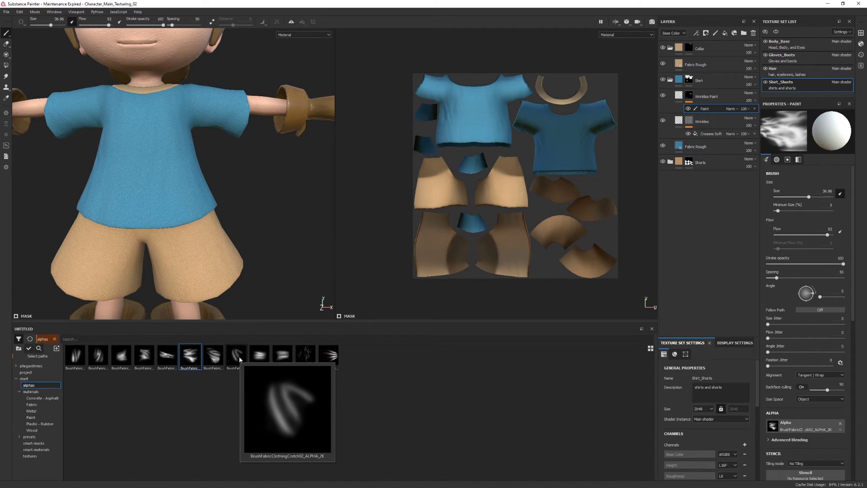
click(239, 356)
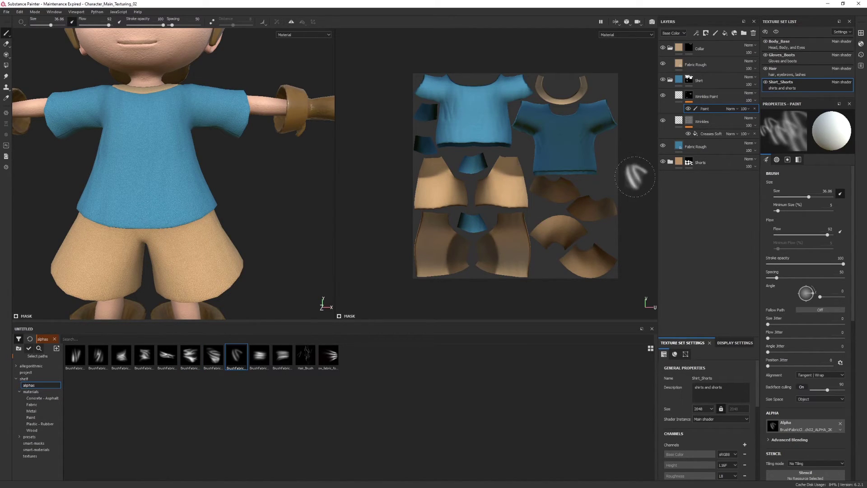
alt+drag(262, 233, 264, 209)
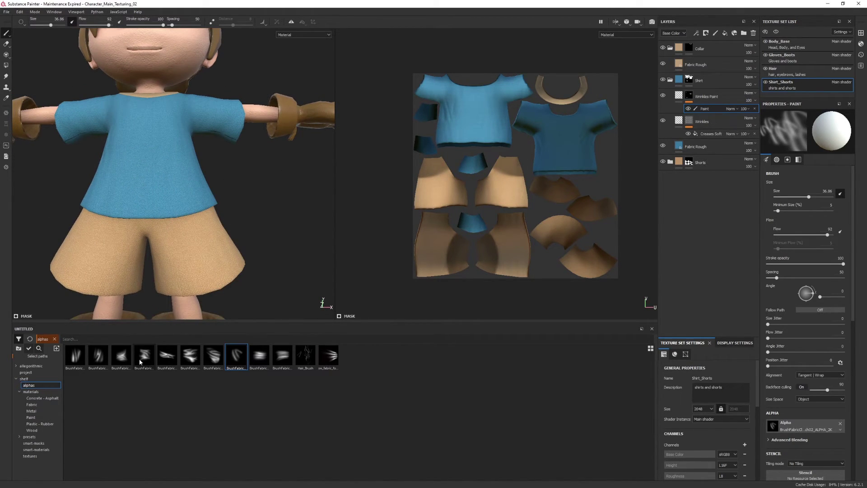
mouse_move(140, 361)
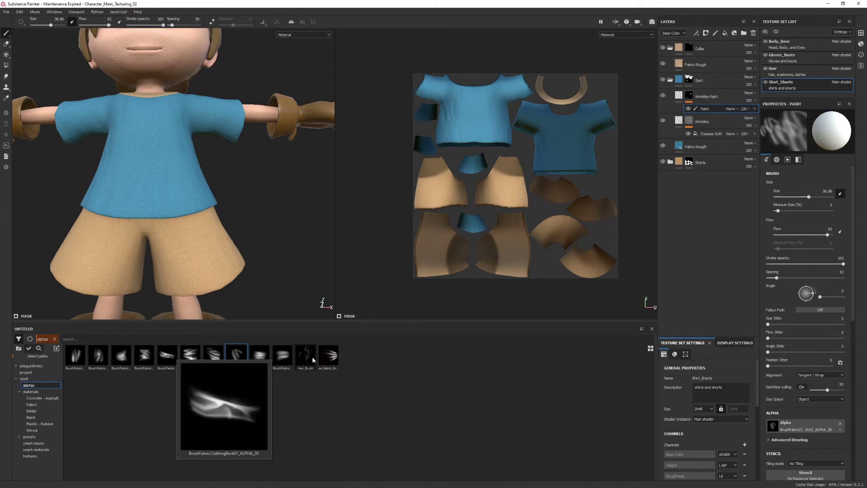
mouse_move(323, 360)
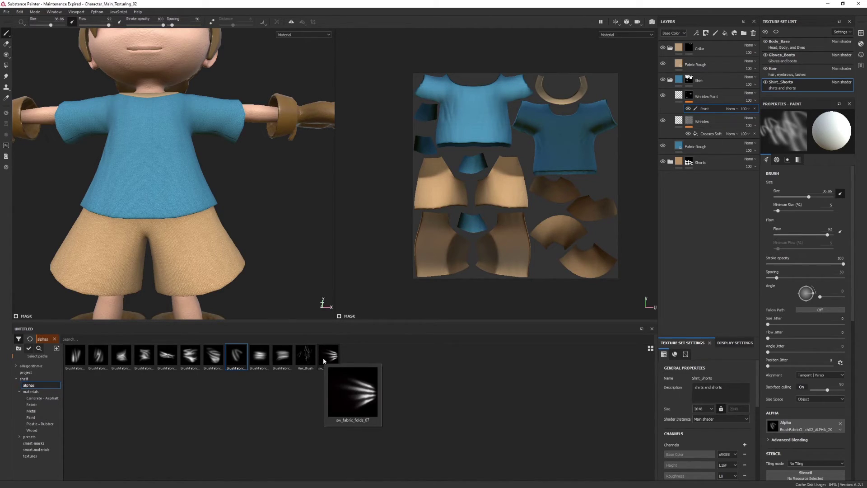
mouse_move(281, 362)
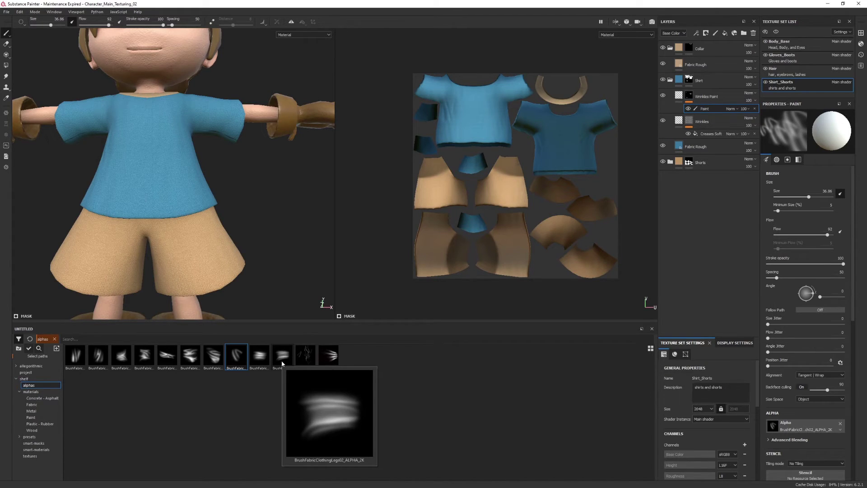
click(284, 360)
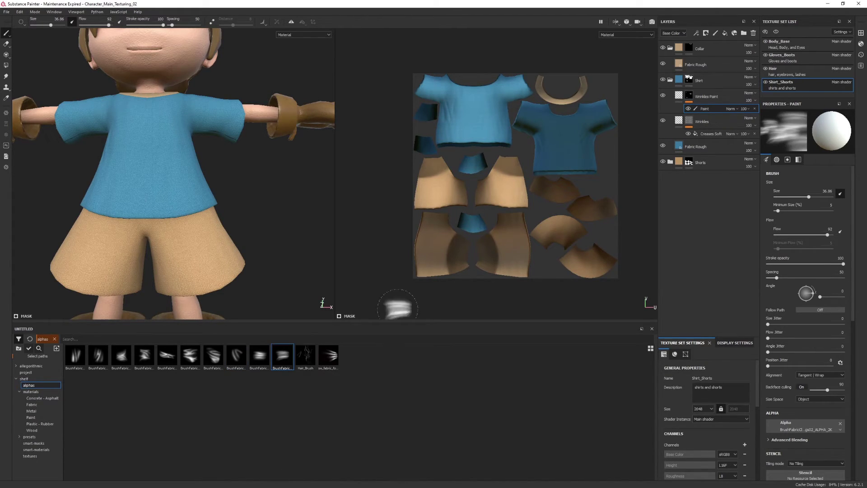
- Duplicate the Wrinkles Paint layer and move the copy to the top of the Shorts folder
click(718, 99)
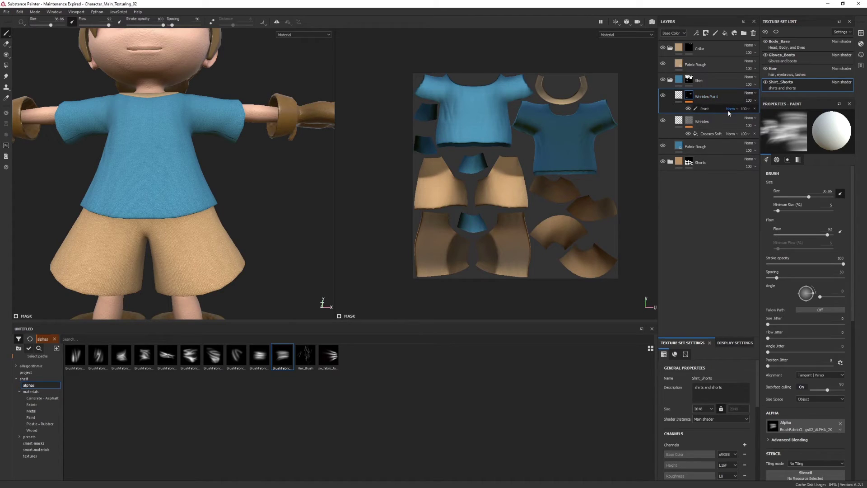
alt+middle_drag(183, 239, 196, 229)
scroll(214, 221, down, 1)
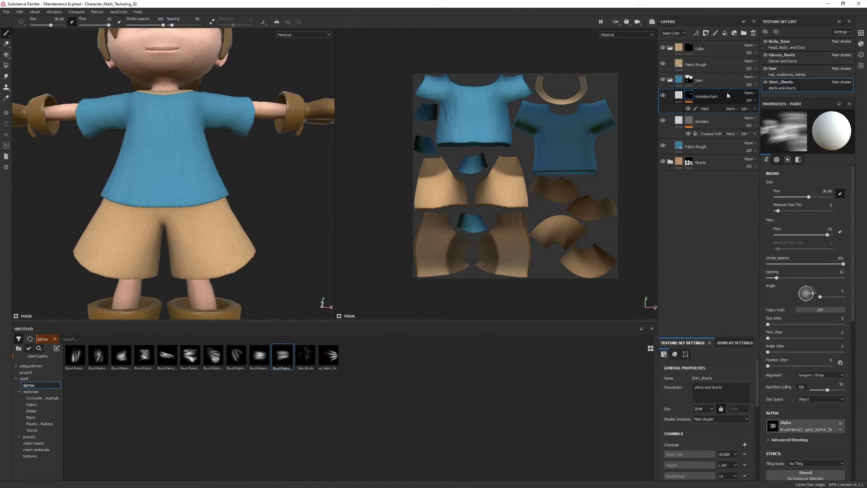
key(ctrl+d)
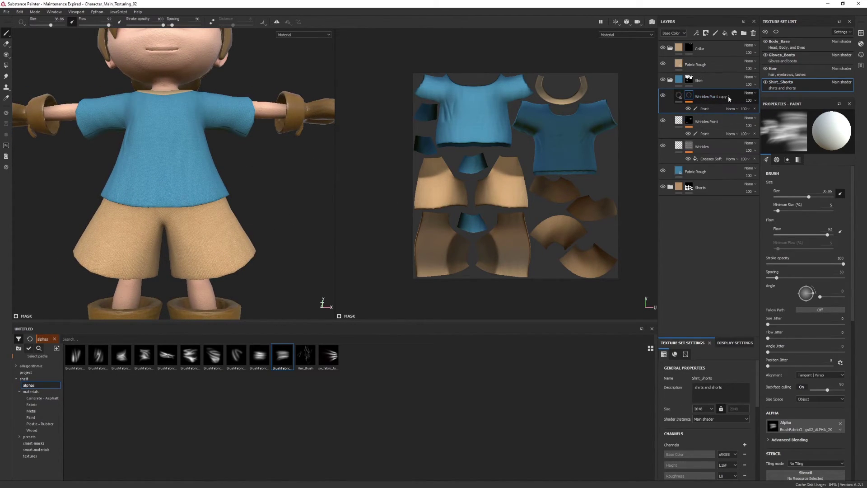
mouse_move(730, 96)
mouse_down()
mouse_move(717, 203)
mouse_move(724, 179)
mouse_up()
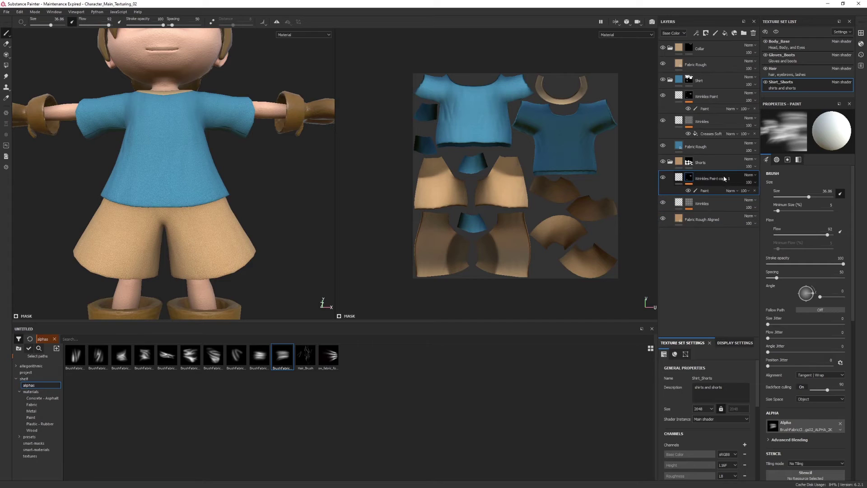
- Replace the mask of the copied wrinkle layer in Shorts with an empty black mask and add a paint effect to it
right_click(689, 179)
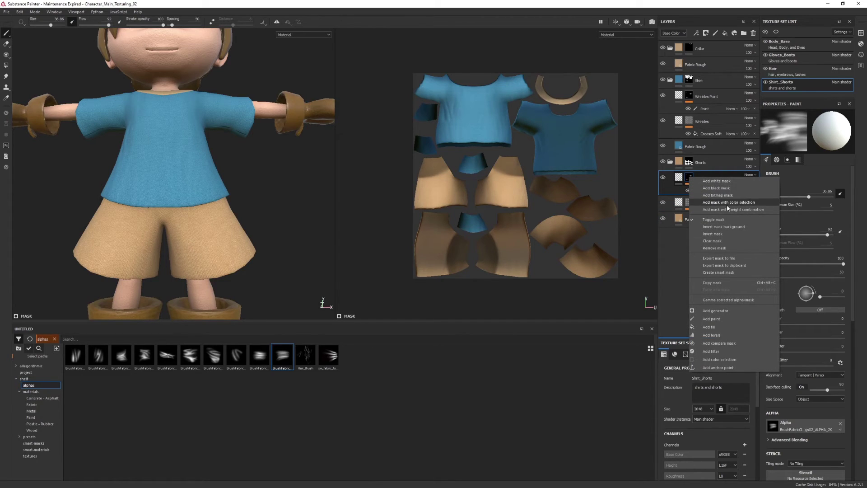
click(715, 249)
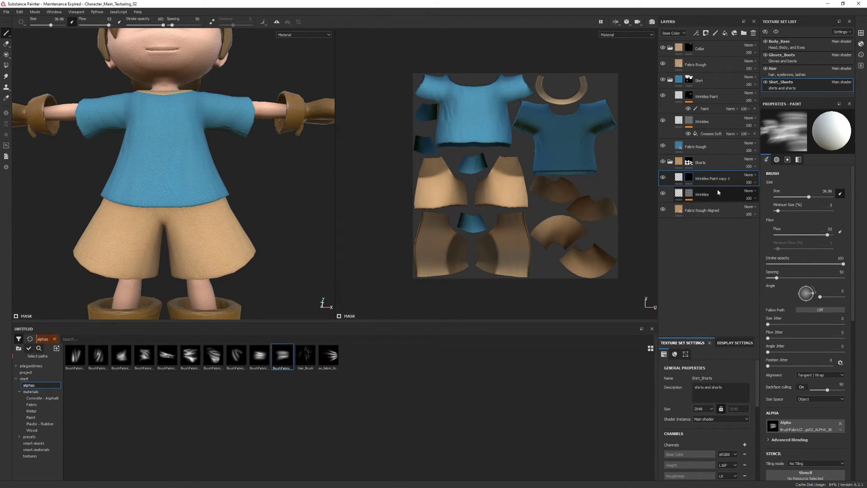
right_click(689, 181)
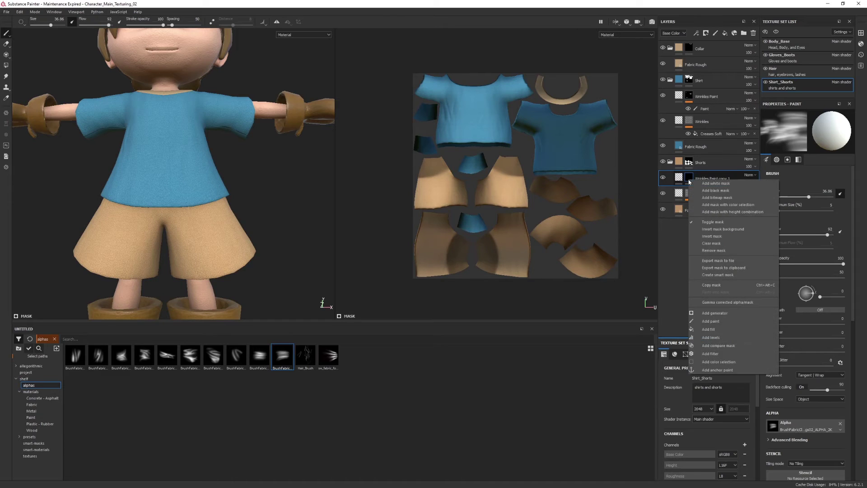
click(715, 323)
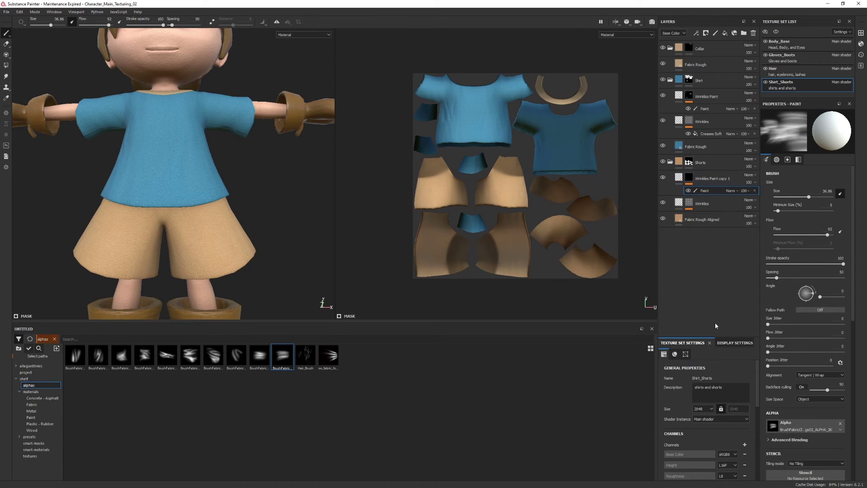
- Check the height value of the copied wrinkle layer's fill in Shorts, and return to its mask's paint effect
alt+drag(248, 194, 265, 166)
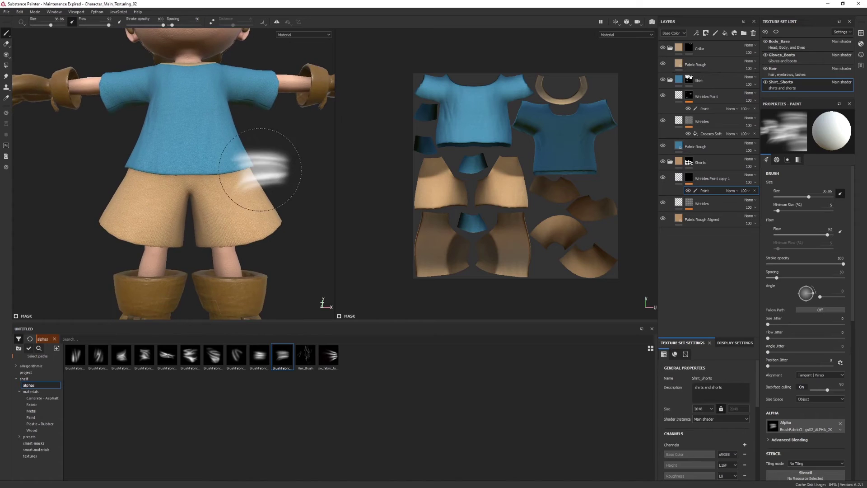
click(679, 180)
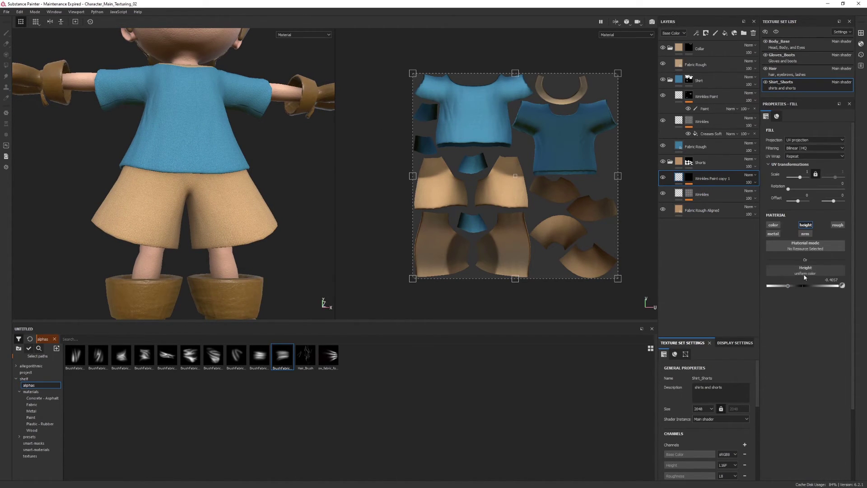
click(687, 176)
key(ctrl+y)
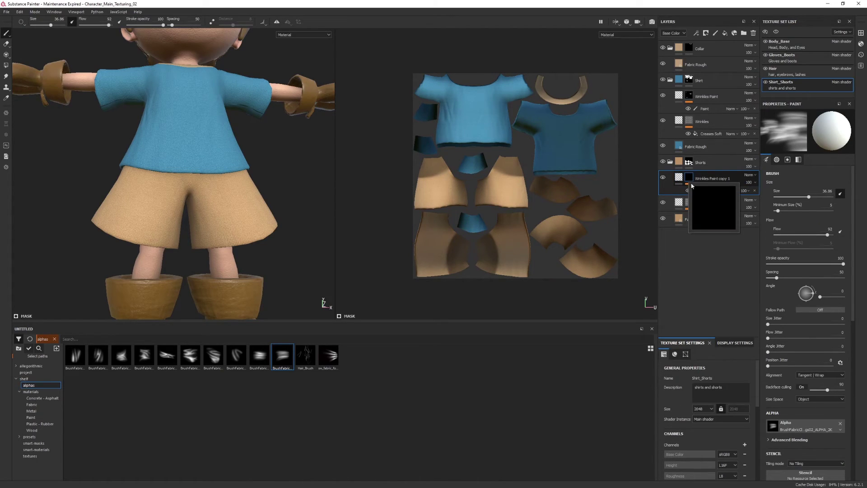
click(701, 191)
- Set the wrinkle brush to size about 35.2, flow 90 and angle 19, and stamp folds on the front of the character's right shorts leg
alt+middle_drag(214, 173, 262, 155)
mouse_move(262, 154)
alt+mouse_down()
mouse_move(242, 207)
mouse_move(230, 206)
alt+mouse_up()
alt+middle_drag(223, 204, 241, 199)
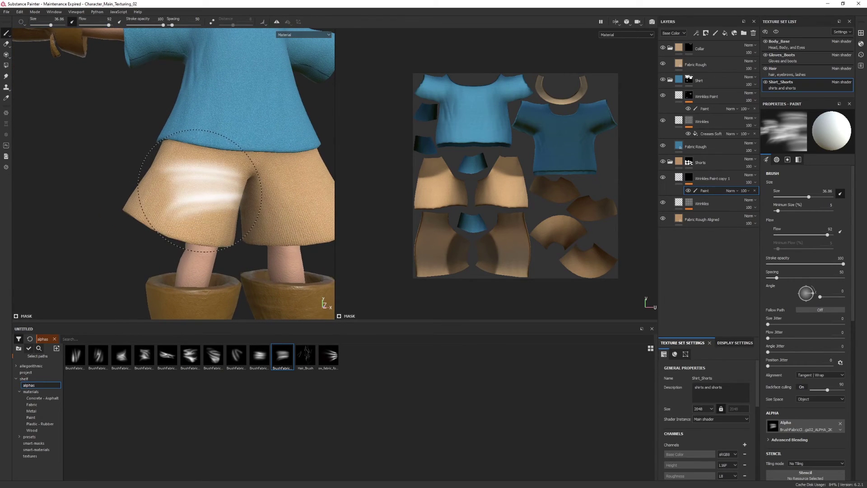
drag(200, 190, 197, 186)
key(shift)
shift+right_drag(197, 185, 198, 185)
ctrl+drag(195, 188, 195, 196)
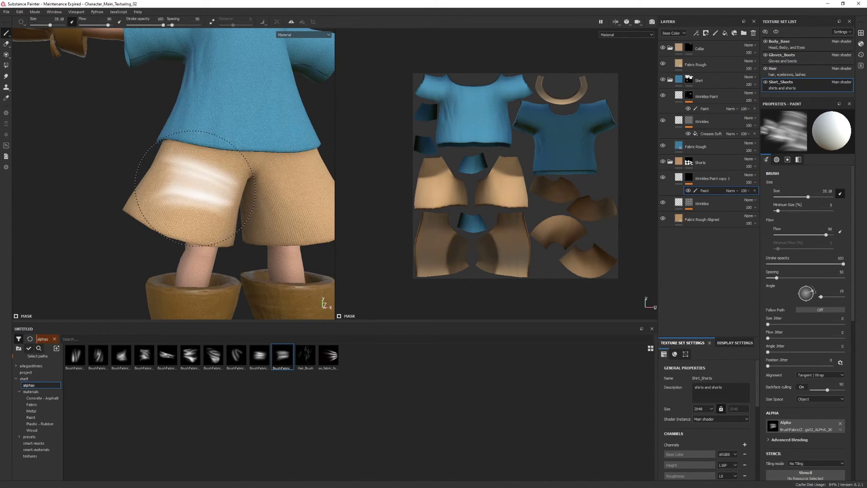
click(188, 190)
- Set the height of the copied wrinkle layer's fill in Shorts to about 0.49 and reselect its mask's paint effect
alt+drag(256, 266, 211, 226)
alt+middle_drag(211, 226, 166, 218)
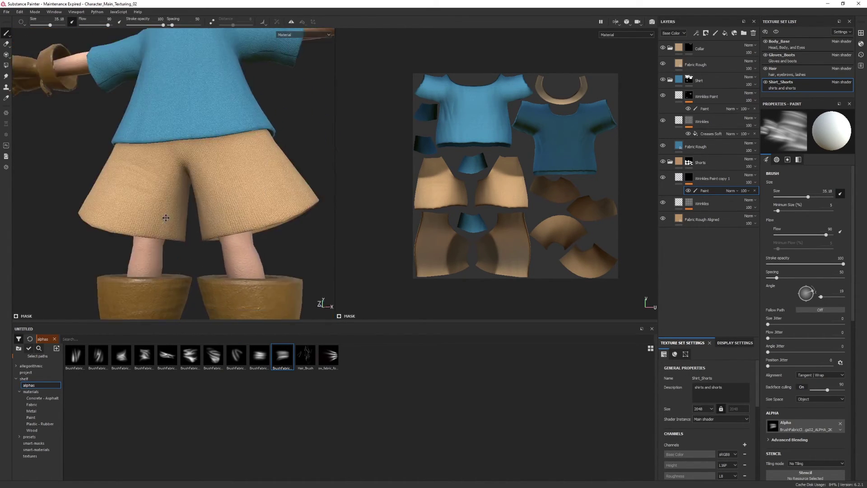
click(289, 194)
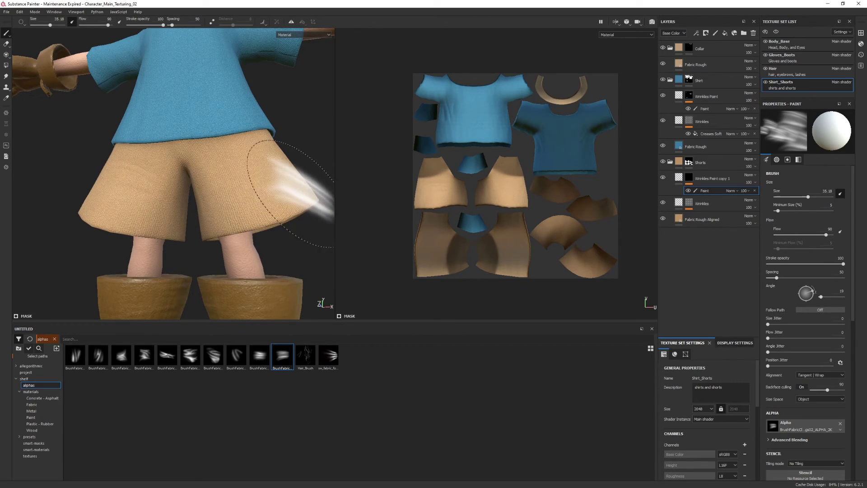
click(679, 177)
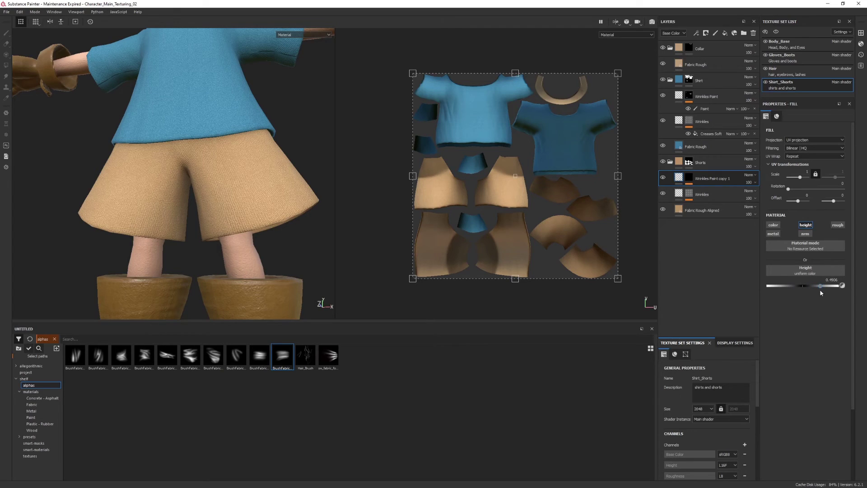
alt+drag(298, 189, 350, 188)
alt+middle_drag(350, 187, 412, 194)
click(201, 168)
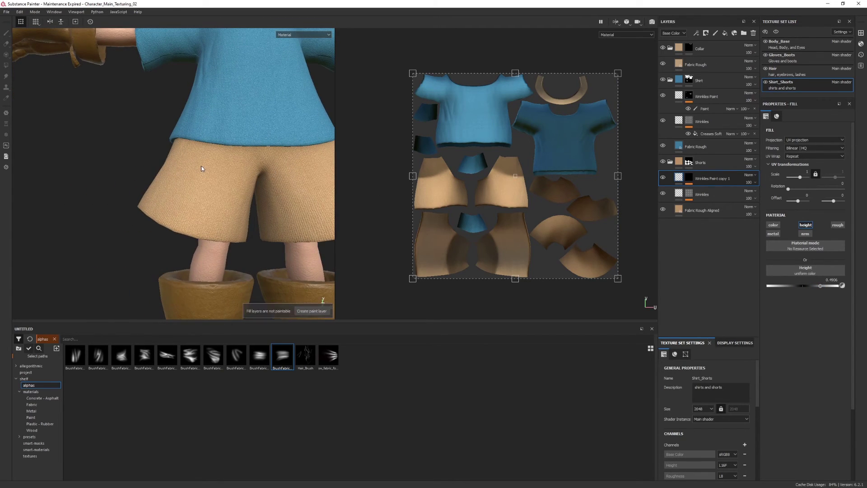
click(692, 182)
click(703, 190)
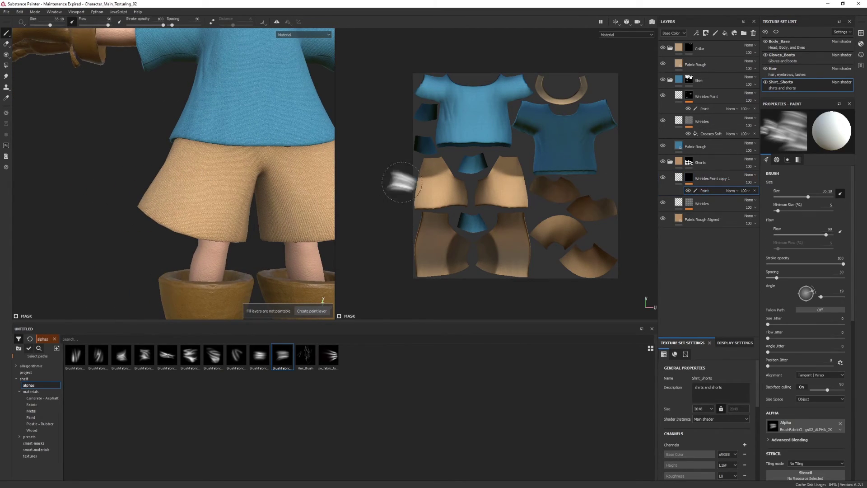
- Set the wrinkle brush to size about 36.6, flow 100 and angle 167, and paint folds across the front of the character's left shorts leg
alt+drag(266, 173, 257, 169)
mouse_move(232, 228)
alt+mouse_down()
mouse_move(267, 194)
mouse_move(290, 195)
mouse_move(177, 197)
mouse_move(192, 171)
alt+mouse_up()
ctrl+right_drag(193, 175, 196, 175)
mouse_move(193, 175)
ctrl+mouse_down()
mouse_move(193, 163)
mouse_move(192, 177)
mouse_move(180, 180)
mouse_move(209, 180)
ctrl+mouse_up()
alt+middle_drag(209, 180, 232, 181)
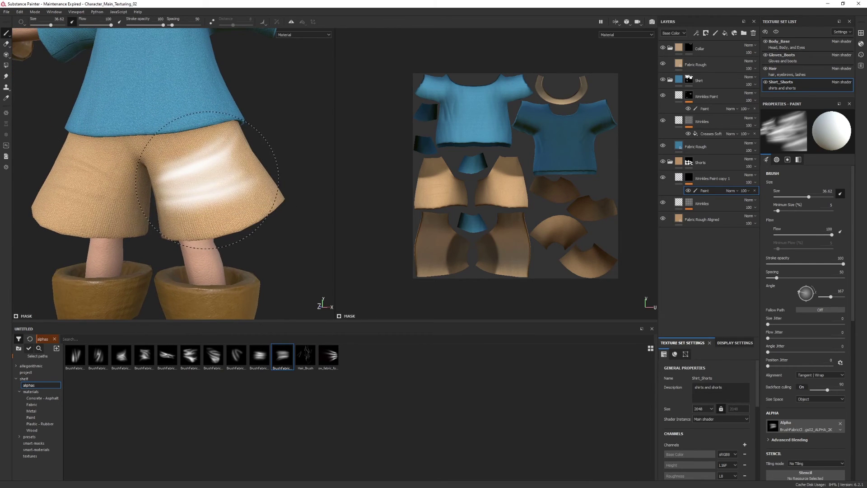
mouse_move(230, 195)
alt+mouse_down()
mouse_move(217, 218)
mouse_move(233, 197)
alt+mouse_up()
alt+middle_drag(201, 189, 228, 212)
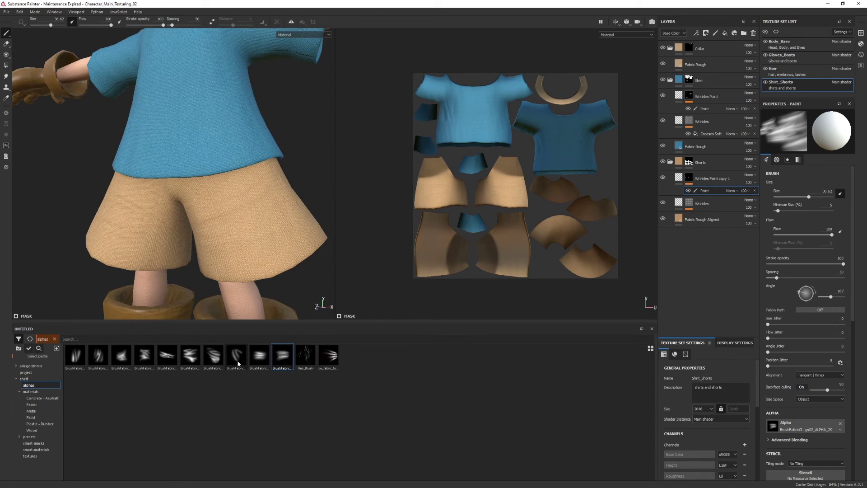
- Load BrushFabricClothingCrotch02_ALPHA_2K into the brush and set it to size about 16.3, flow 93 and angle 216 for the crotch area
mouse_move(238, 363)
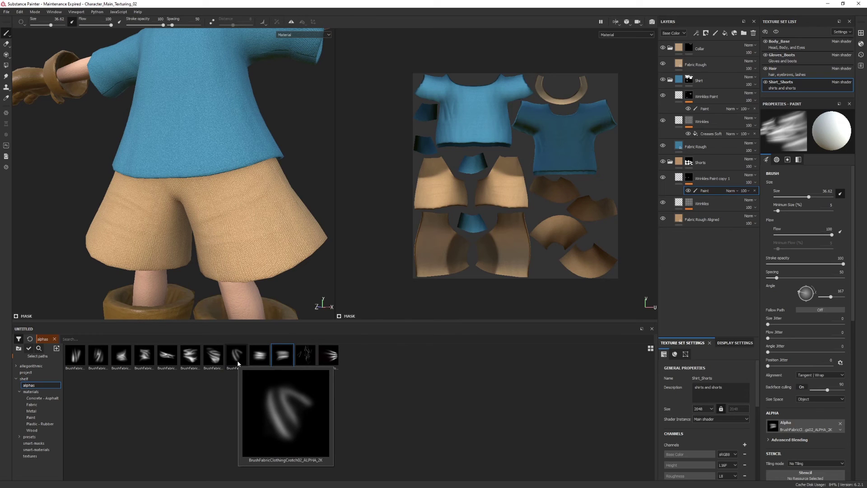
click(236, 356)
mouse_move(203, 209)
alt+mouse_down()
mouse_move(229, 186)
mouse_move(203, 182)
alt+mouse_up()
ctrl+right_drag(204, 185, 179, 186)
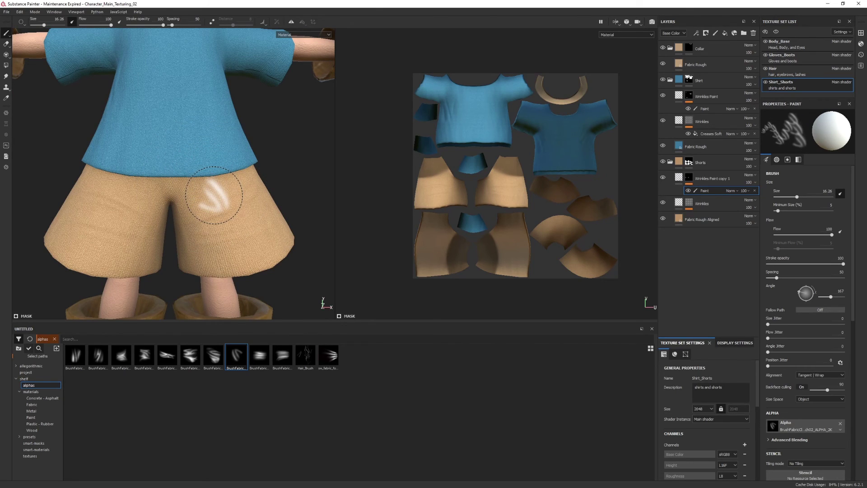
ctrl+drag(213, 195, 225, 195)
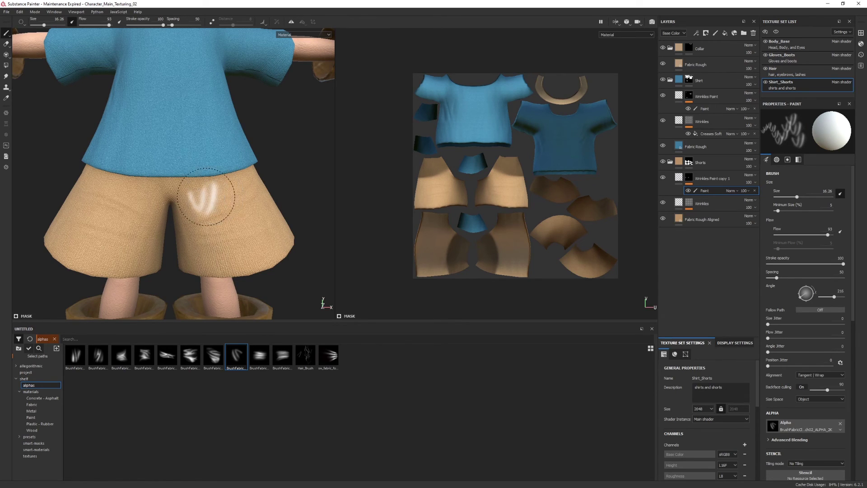
- Examine the painted wrinkles on the shorts and shirt from several angles, up close and on the whole character
scroll(206, 197, up, 5)
scroll(176, 178, down, 5)
scroll(251, 172, down, 5)
mouse_move(260, 176)
alt+mouse_down()
mouse_move(217, 170)
mouse_move(255, 174)
alt+mouse_up()
scroll(259, 229, up, 3)
alt+drag(259, 228, 273, 225)
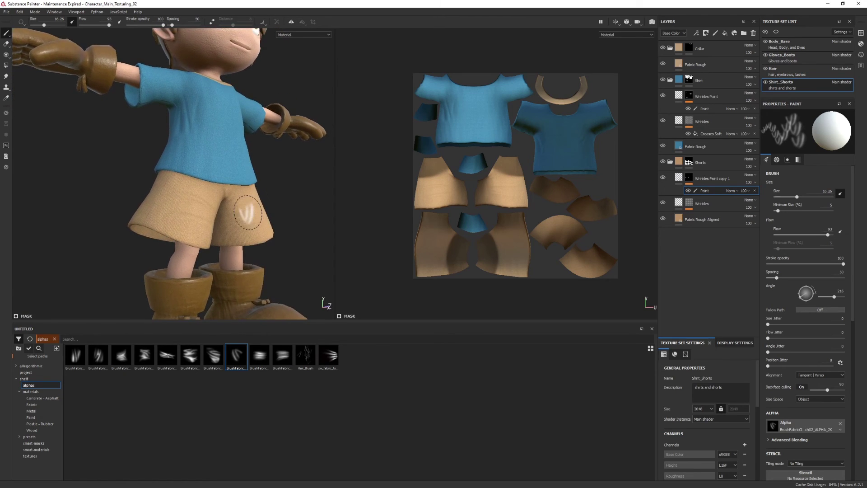
scroll(267, 267, up, 2)
alt+drag(270, 269, 237, 223)
alt+middle_drag(236, 223, 240, 239)
alt+drag(234, 184, 199, 186)
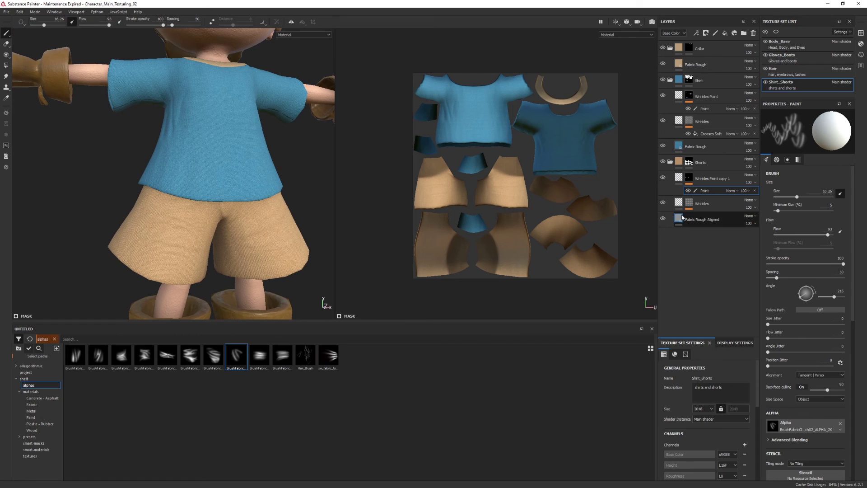
scroll(239, 228, down, 4)
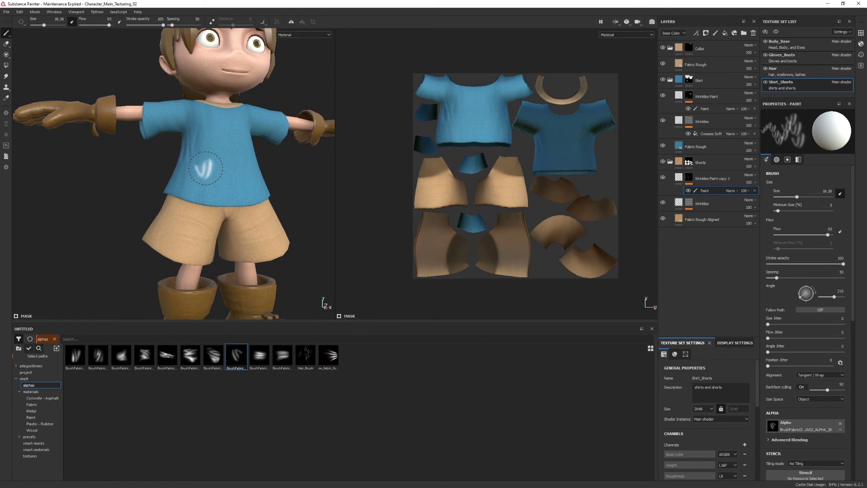
alt+drag(247, 216, 232, 169)
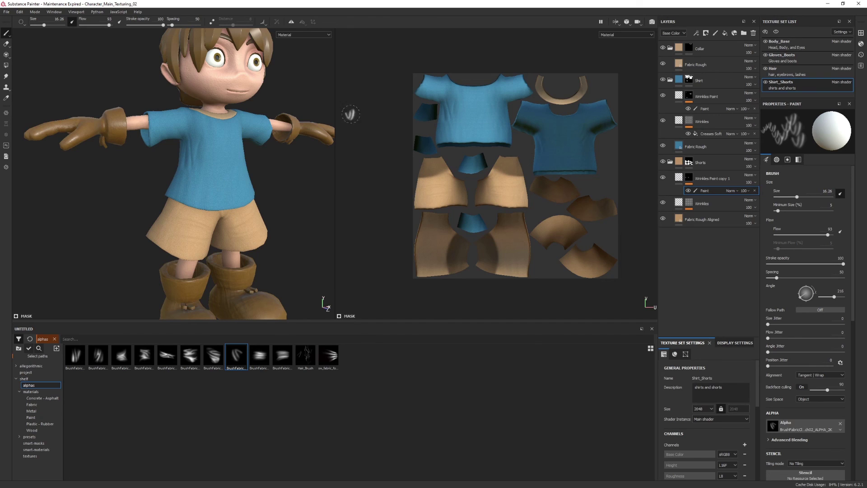
alt+drag(221, 244, 219, 217)
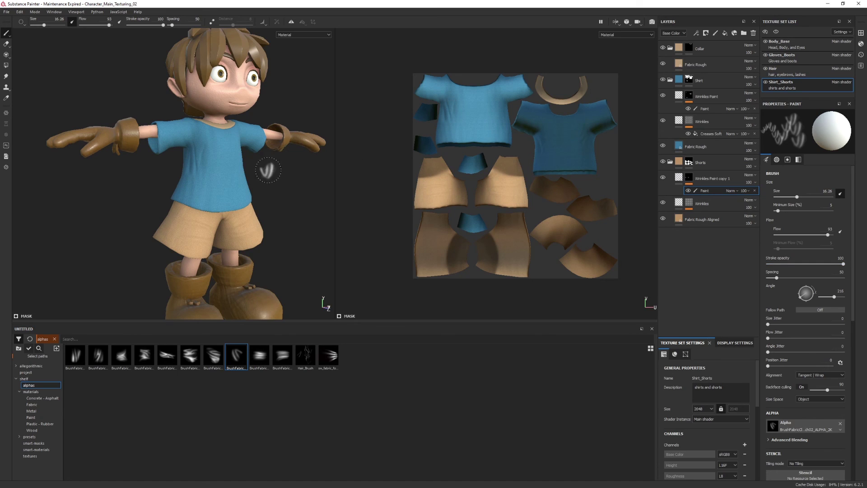
scroll(270, 167, down, 1)
alt+drag(271, 169, 277, 203)
scroll(273, 199, down, 1)
alt+middle_drag(268, 190, 276, 170)
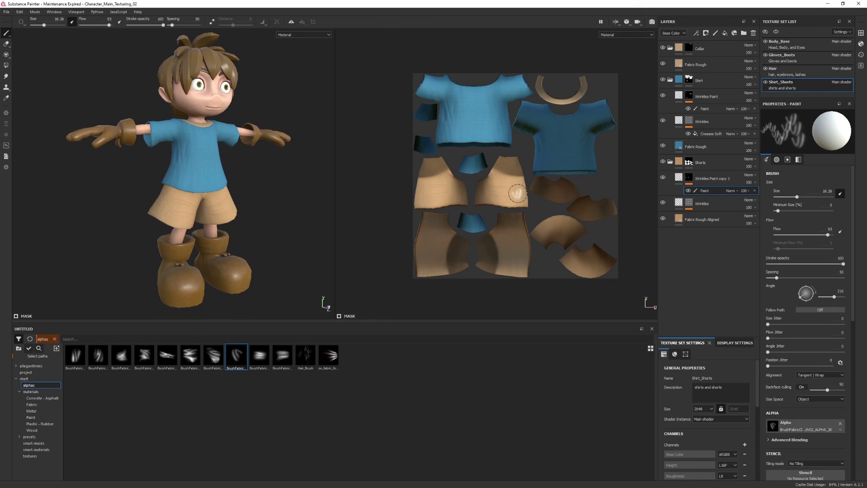